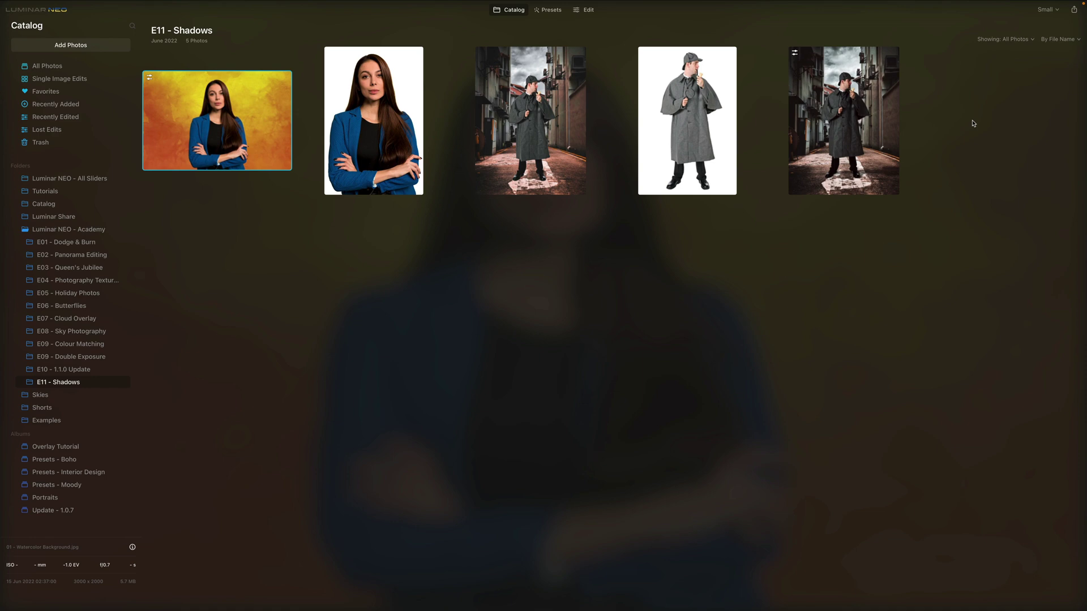
Step: Open the woman on the watercolor background for editing, select her layer and open the image collection for adding layers
left_click(522, 304)
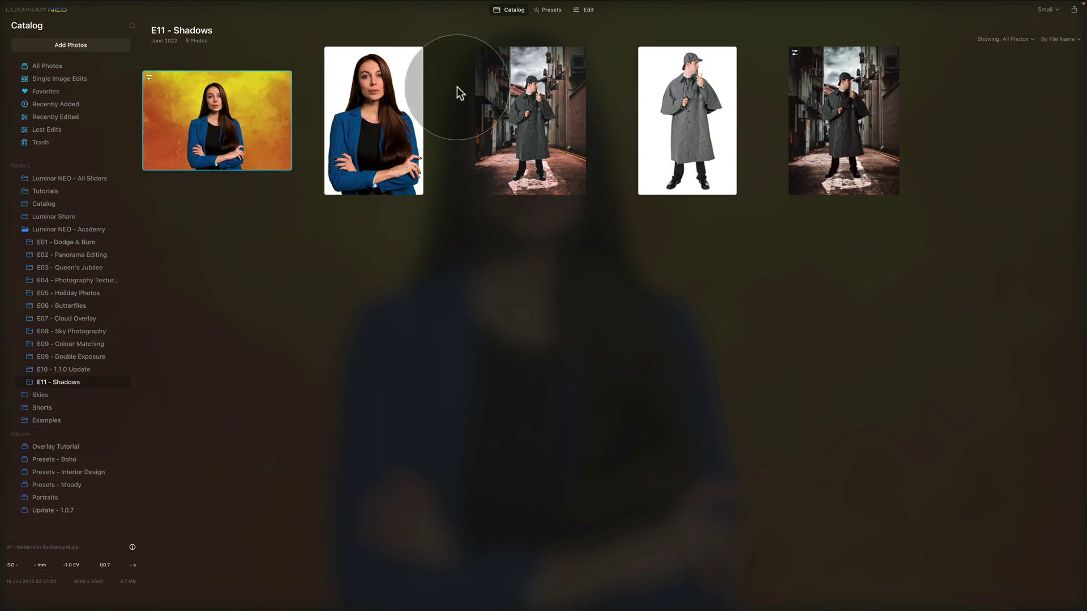
left_click(591, 10)
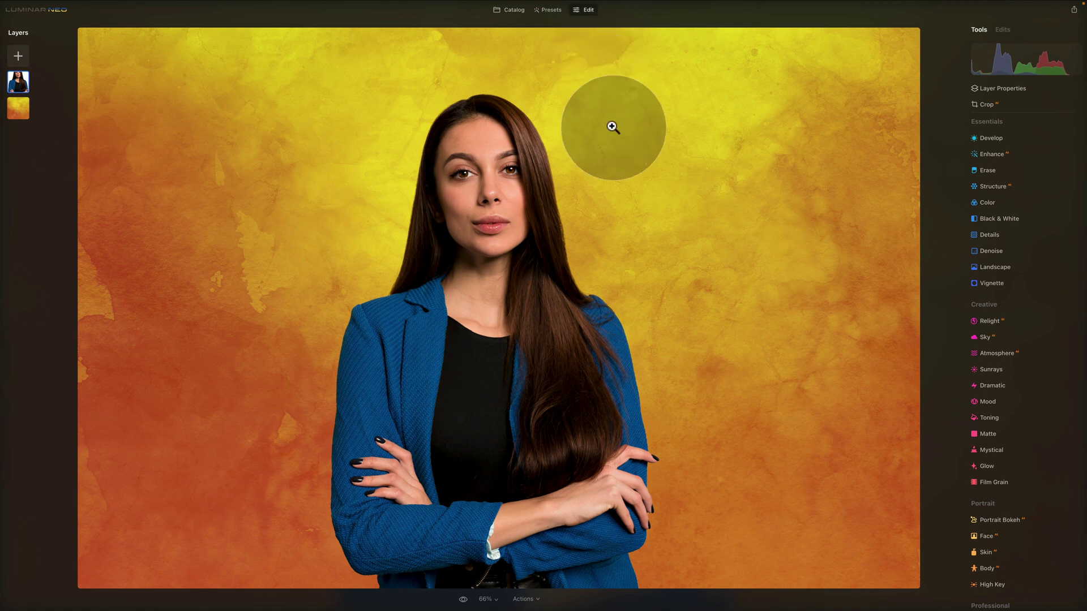
left_click(18, 108)
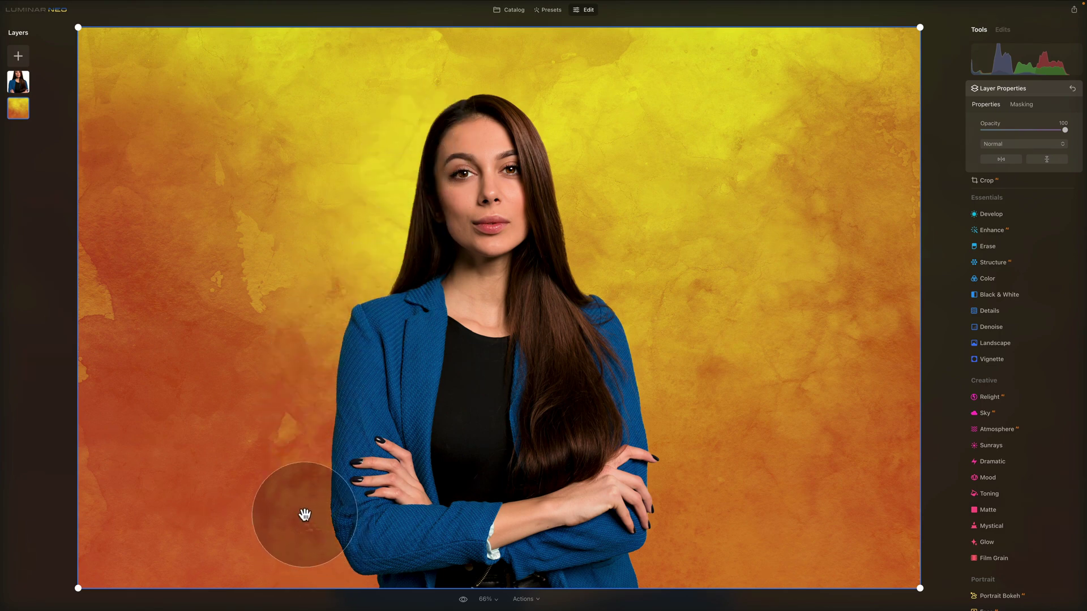
left_click(13, 88)
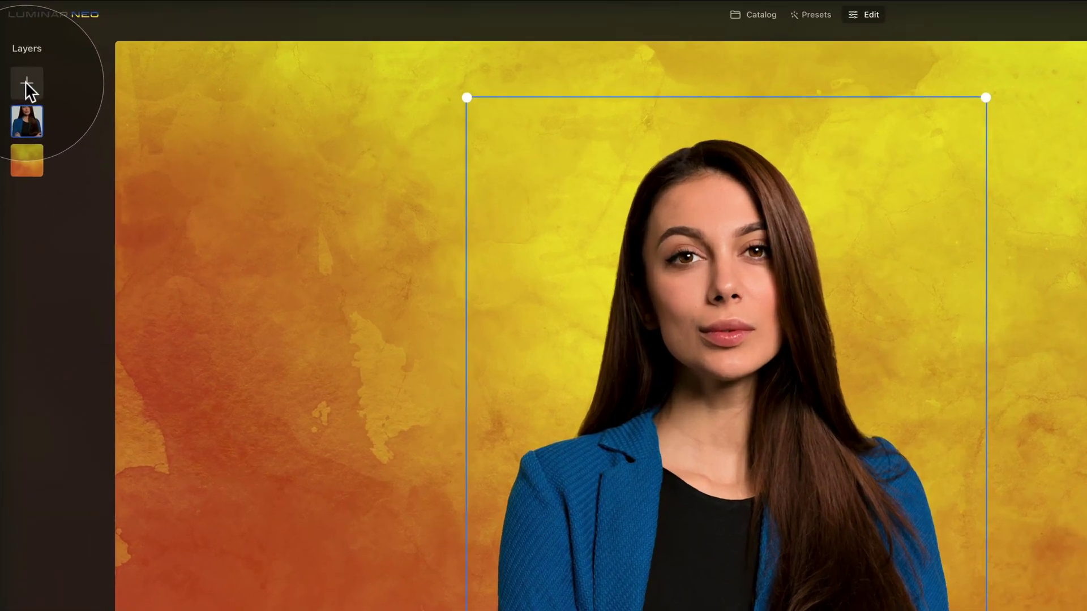
left_click(18, 56)
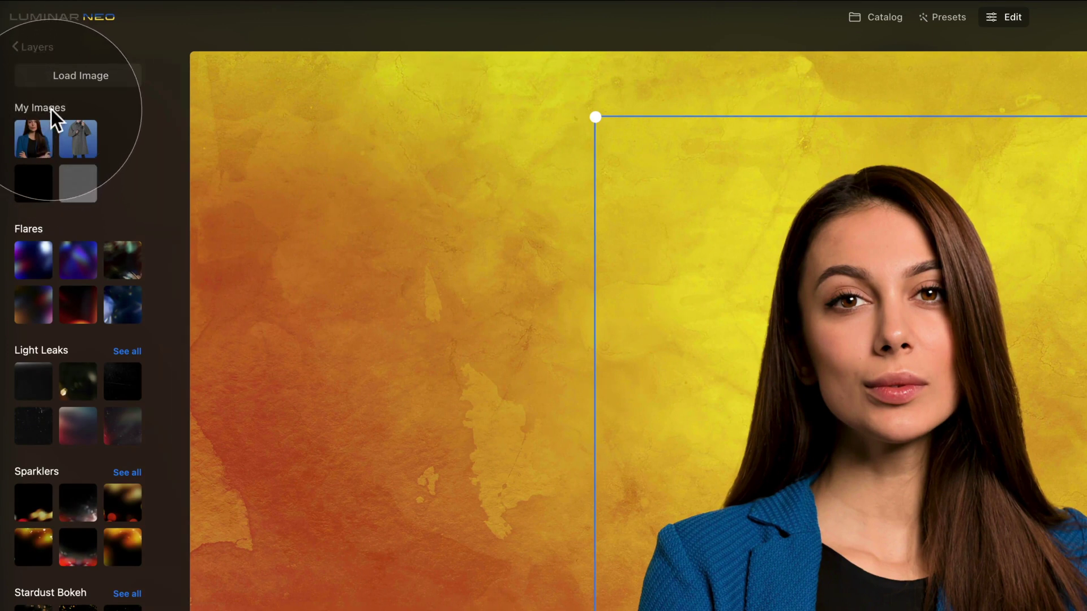
left_click(83, 75)
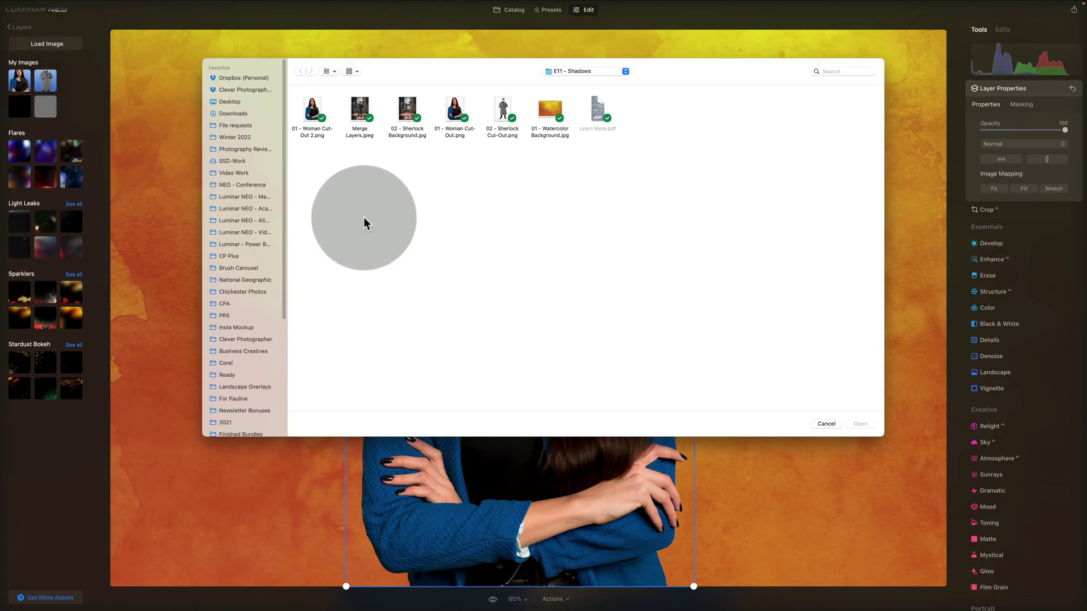
left_click(457, 122)
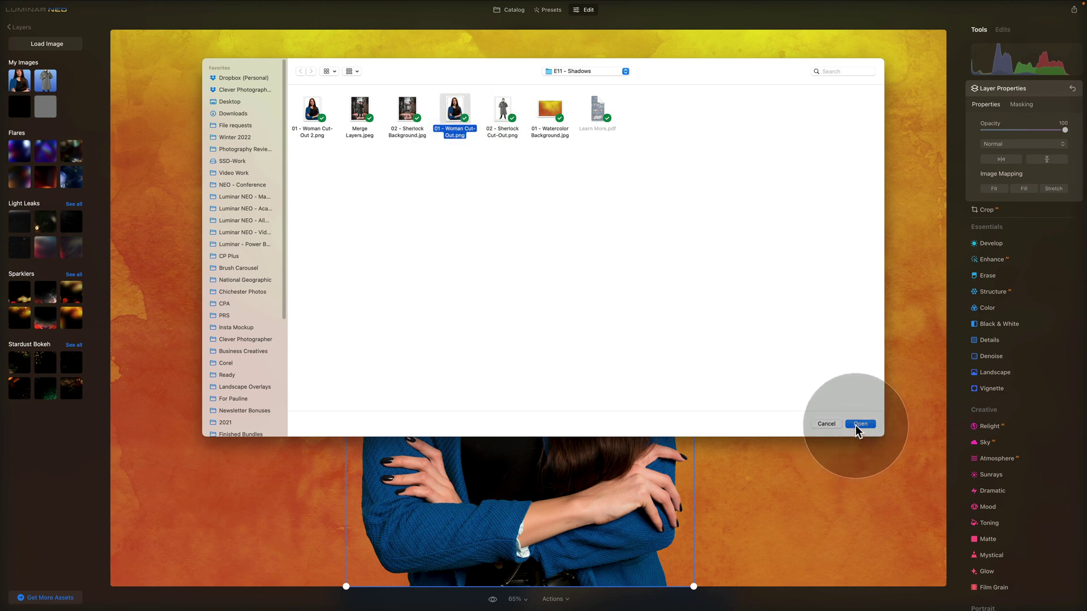
left_click(832, 426)
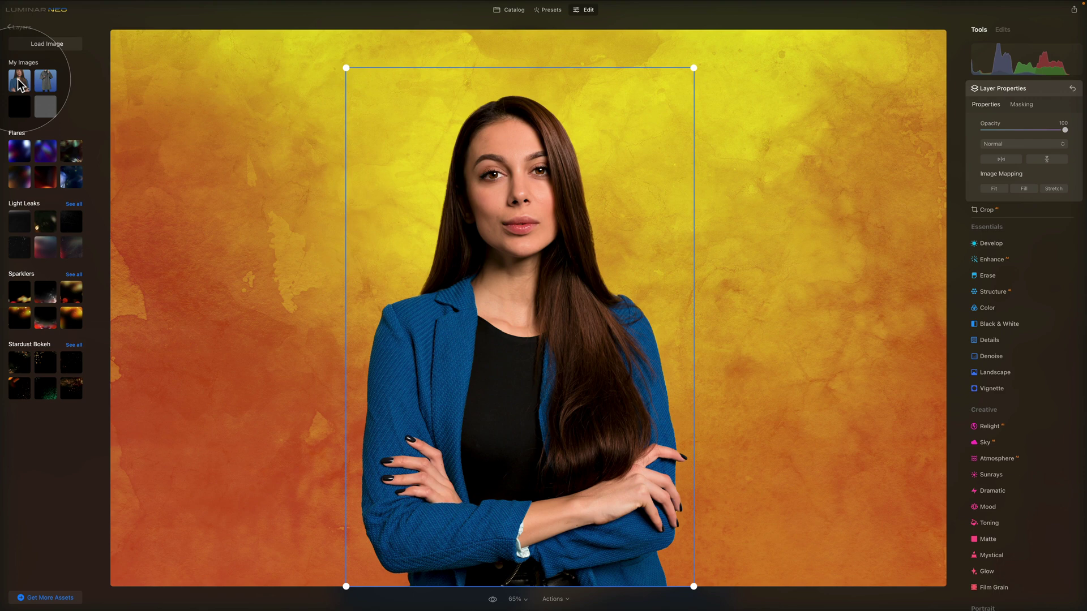
Step: Add the woman cut-out again as a new top layer and set its opacity to 68
left_click(18, 79)
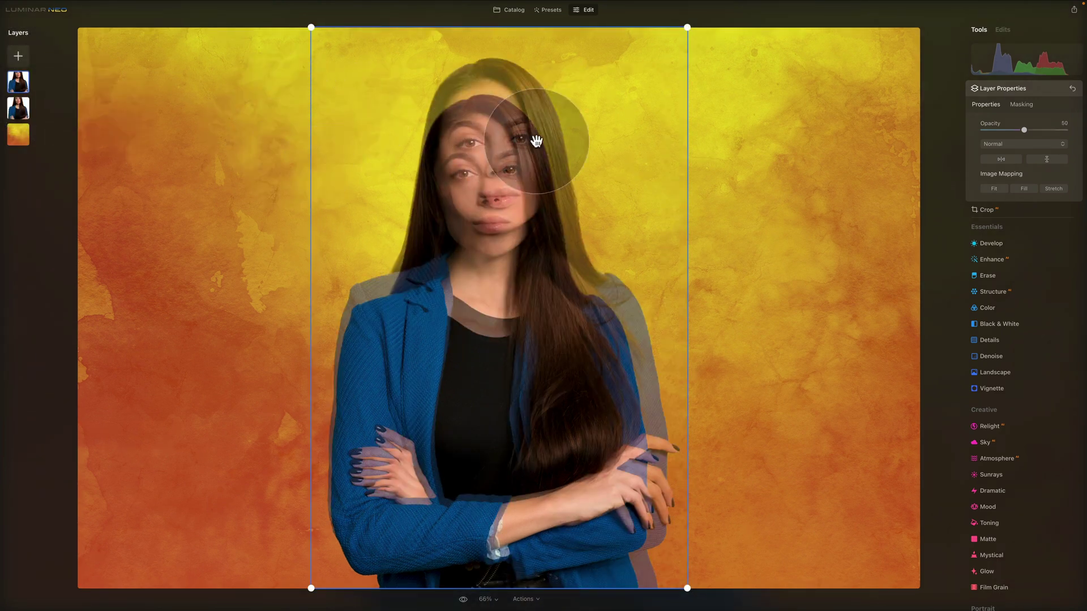
left_click_drag(1025, 130, 1047, 129)
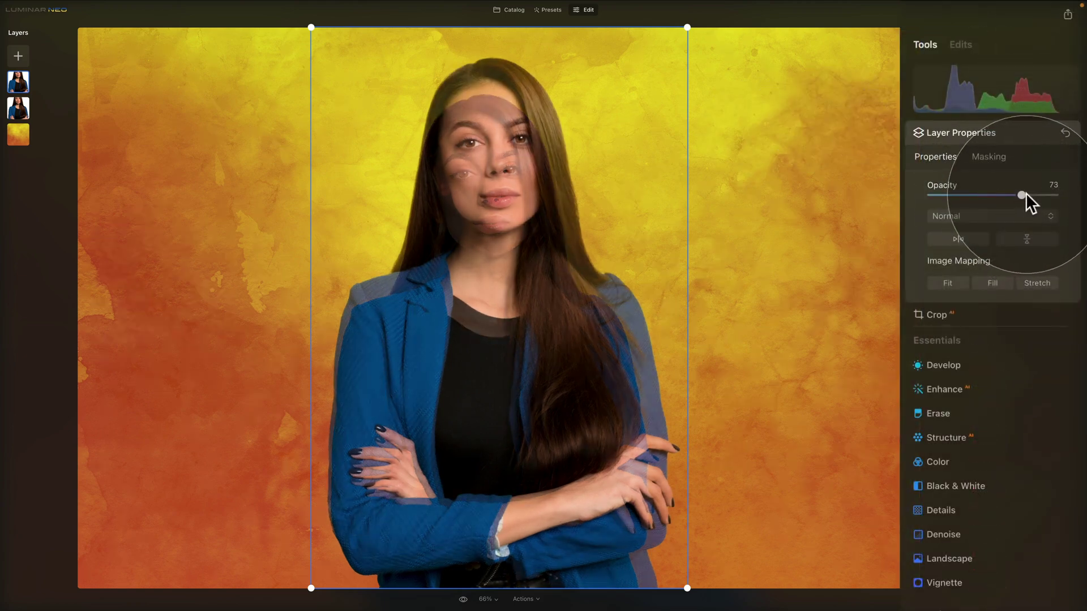
left_click_drag(1026, 192, 1020, 192)
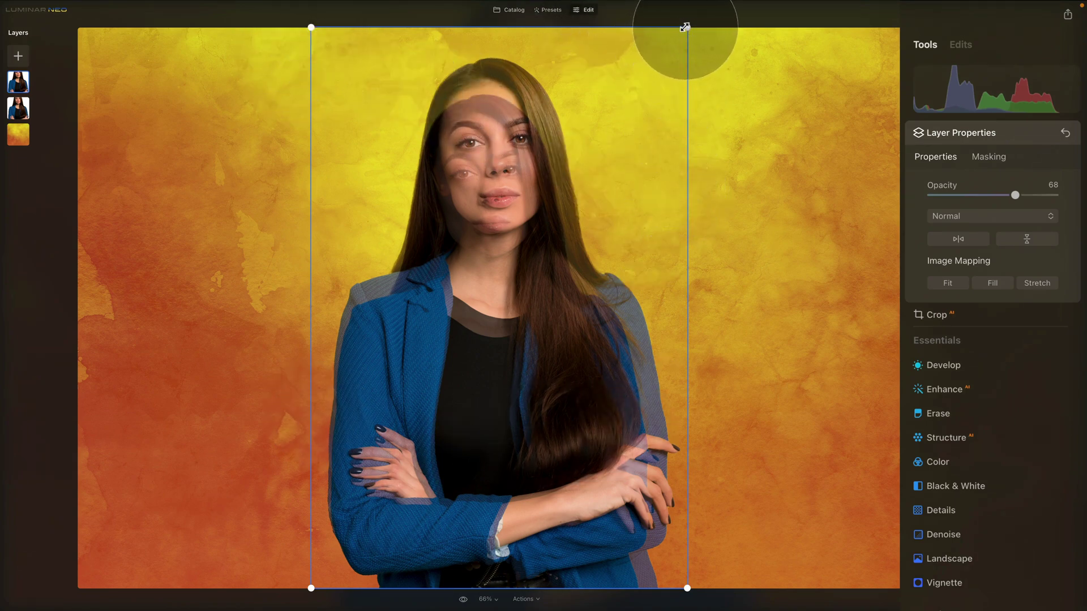
Step: Scale and move the duplicate cut-out to match the woman underneath exactly, and set its opacity to 100
left_click_drag(685, 28, 656, 70)
left_click_drag(504, 211, 507, 210)
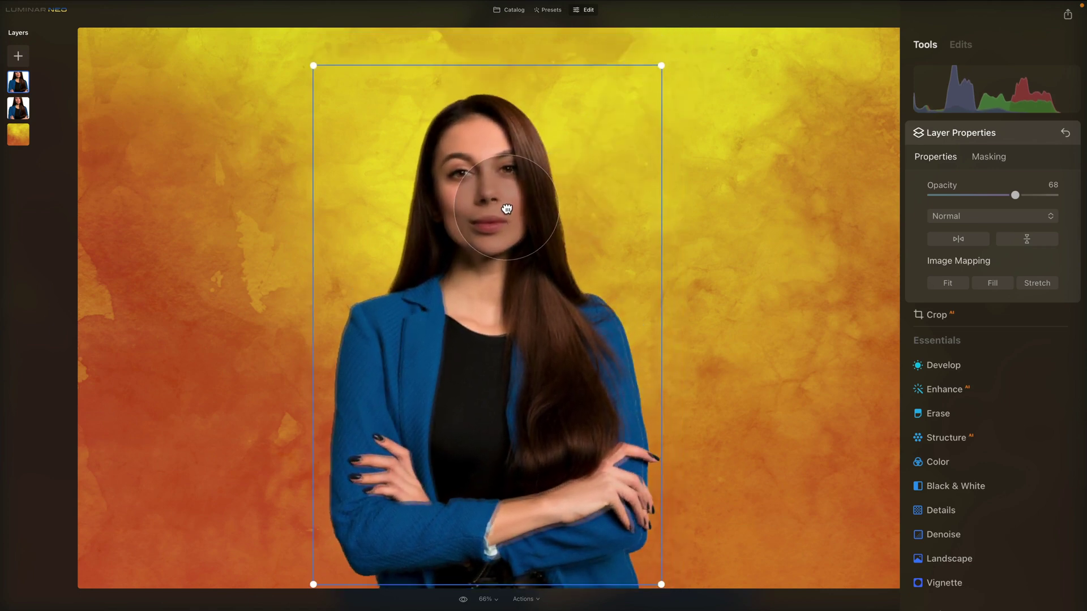
left_click_drag(498, 255, 496, 246)
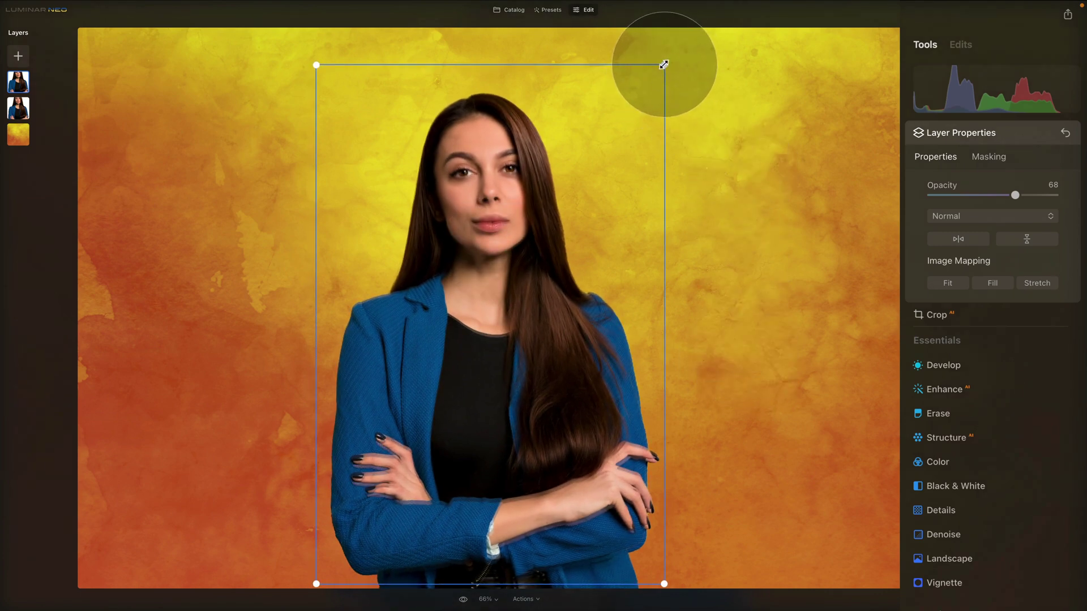
left_click_drag(664, 65, 665, 62)
left_click_drag(553, 187, 538, 196)
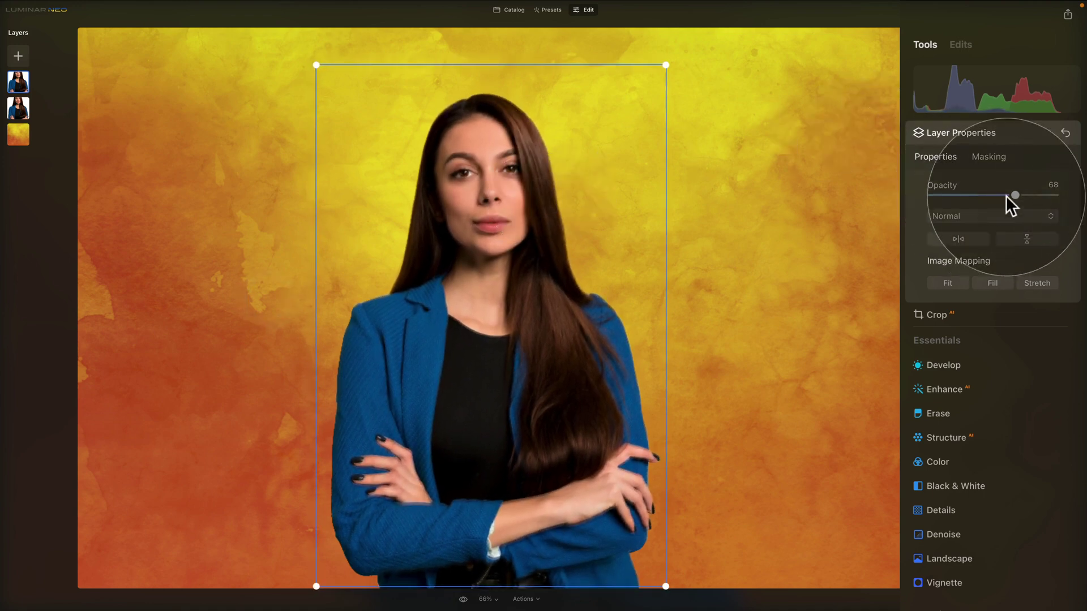
left_click_drag(1006, 196, 1055, 194)
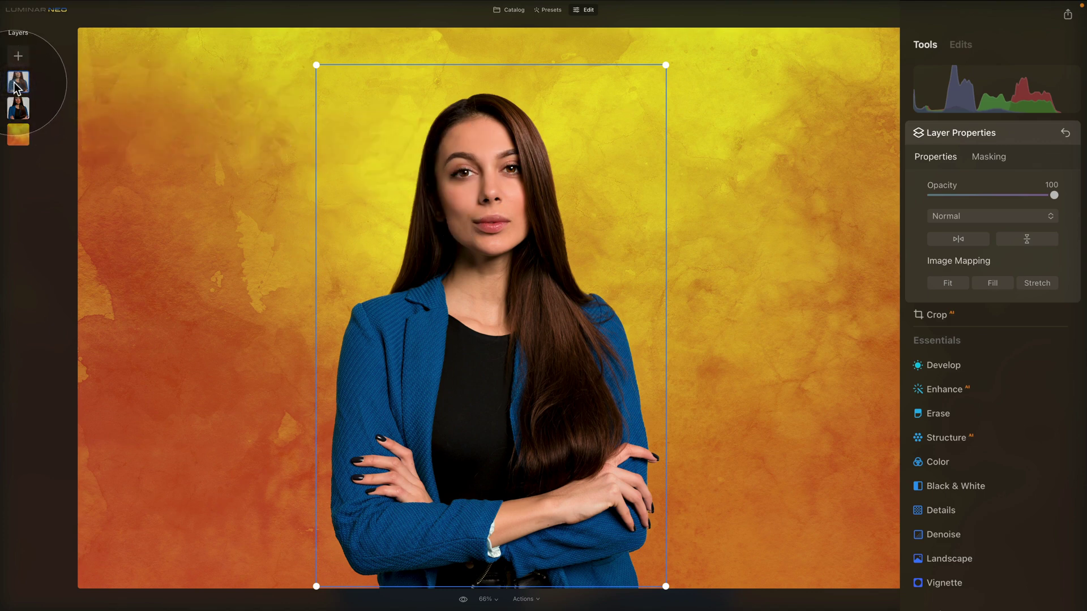
Step: Turn the duplicate cut-out into a black silhouette by moving the Develop curve's black point almost fully to the highlights end
left_click(975, 365)
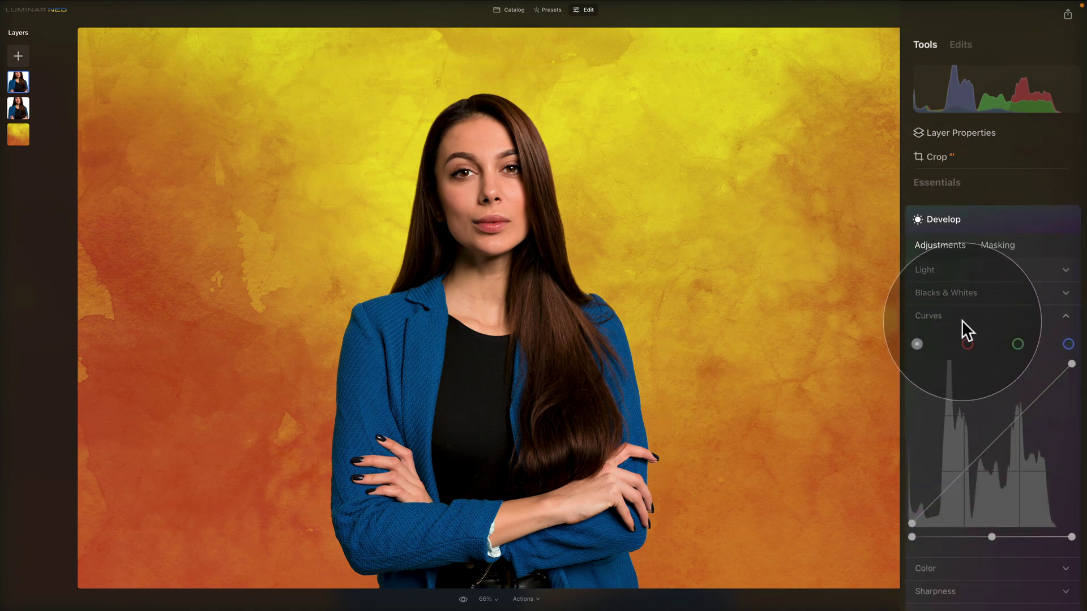
scroll(962, 321, "down", 3)
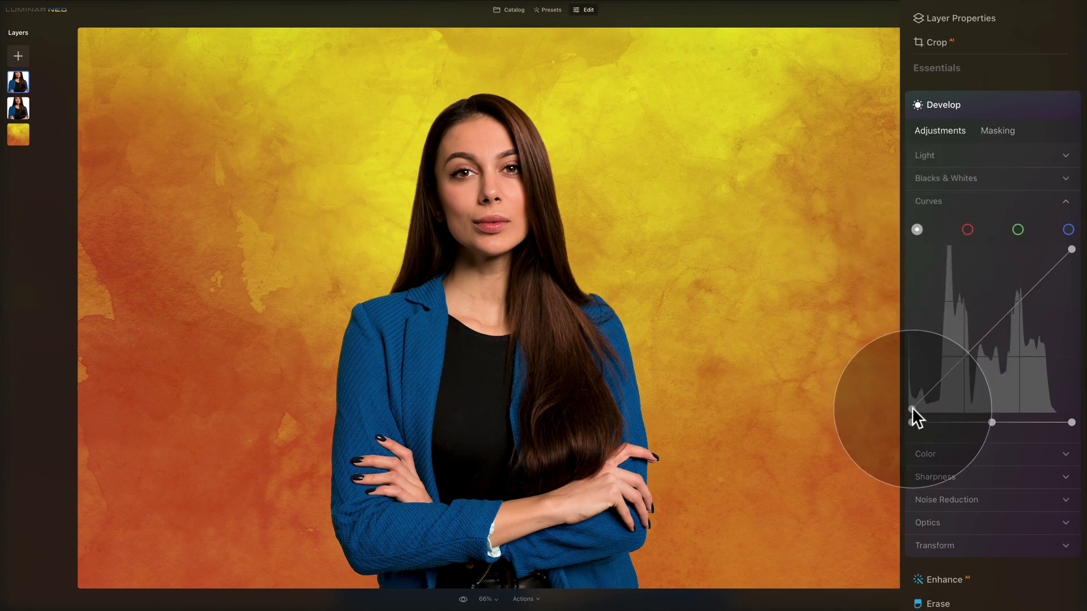
left_click_drag(912, 406, 1067, 409)
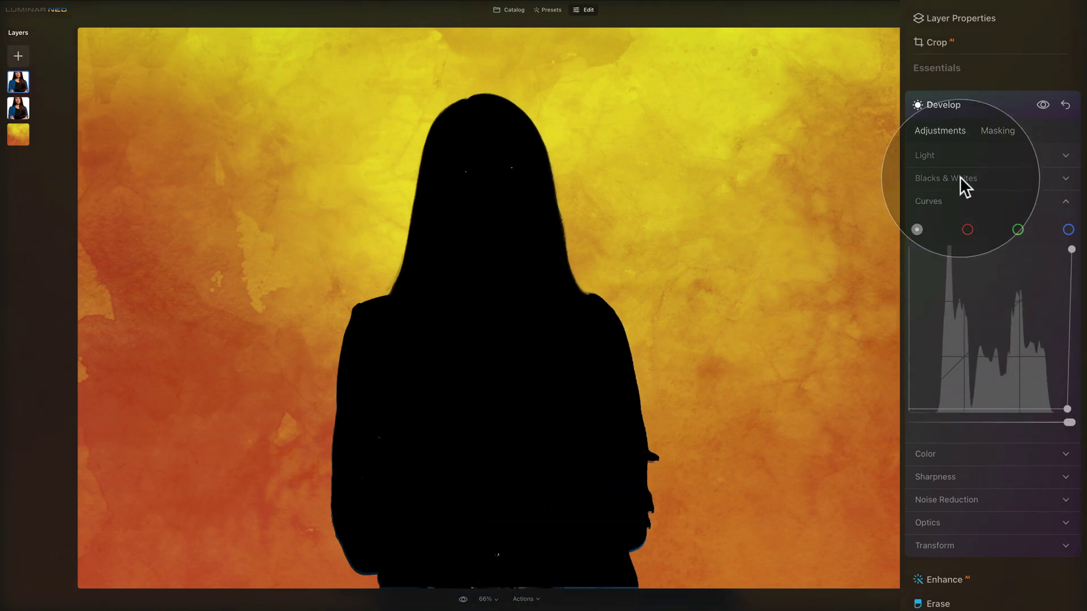
left_click(978, 105)
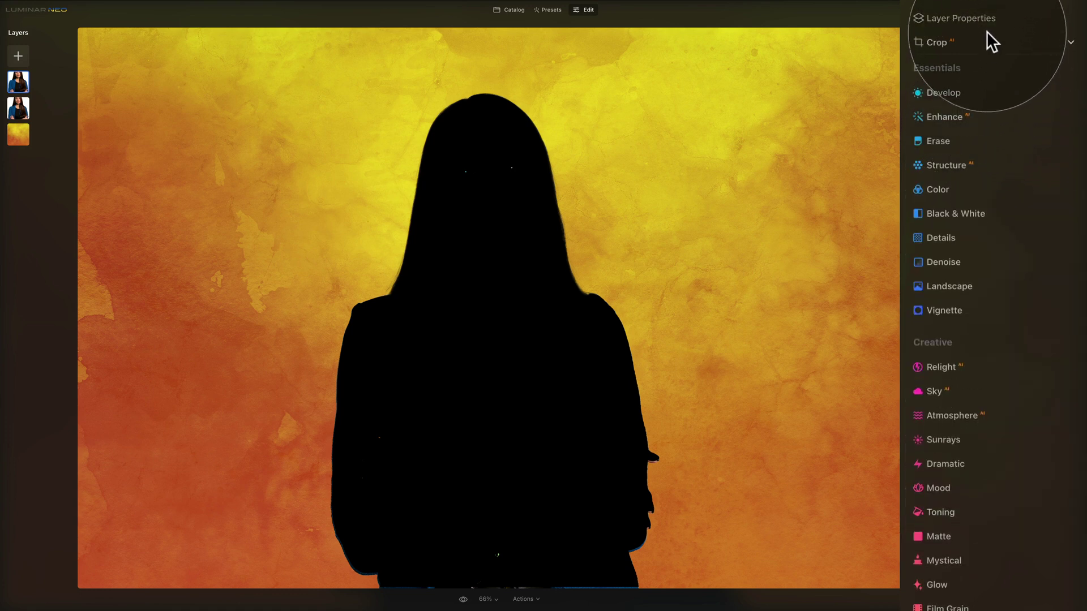
scroll(987, 21, "up", 3)
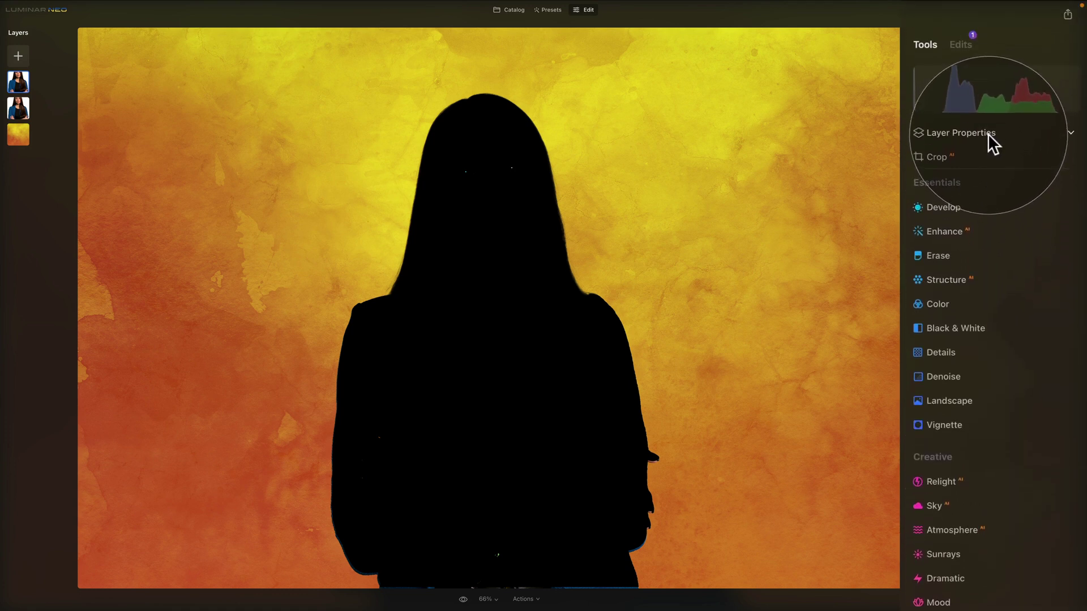
Step: Place the silhouette layer beneath the original woman layer and offset it slightly down and to the left as a shadow
left_click(988, 134)
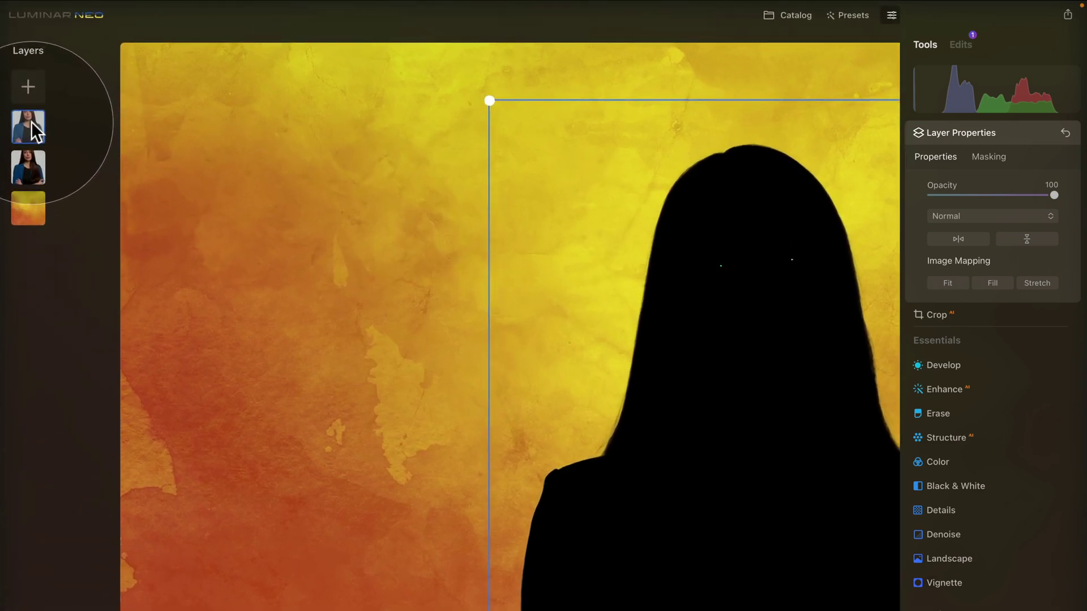
left_click_drag(32, 123, 32, 169)
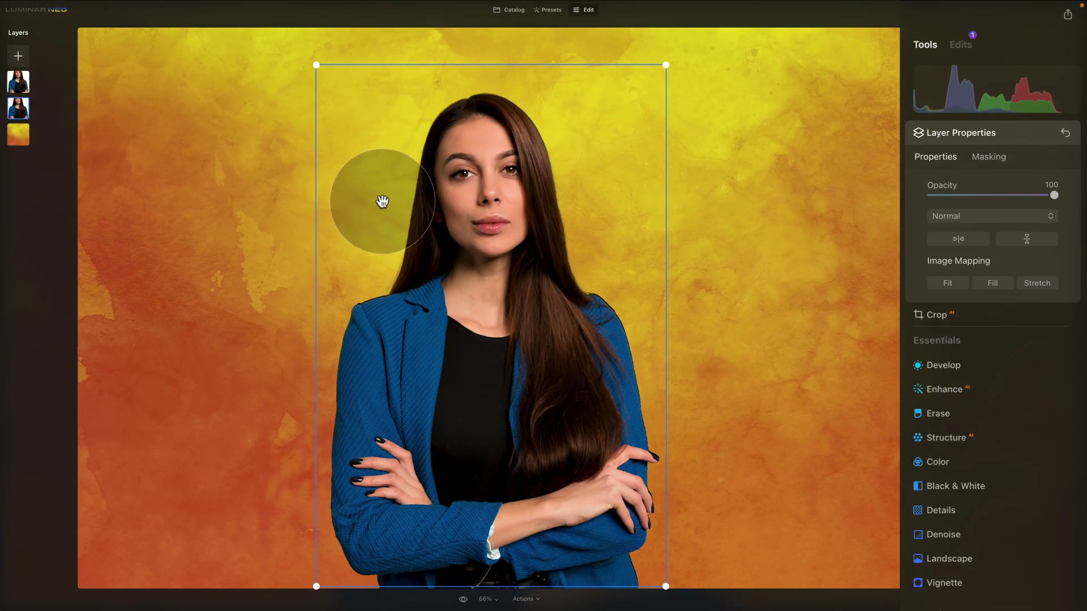
left_click(387, 173)
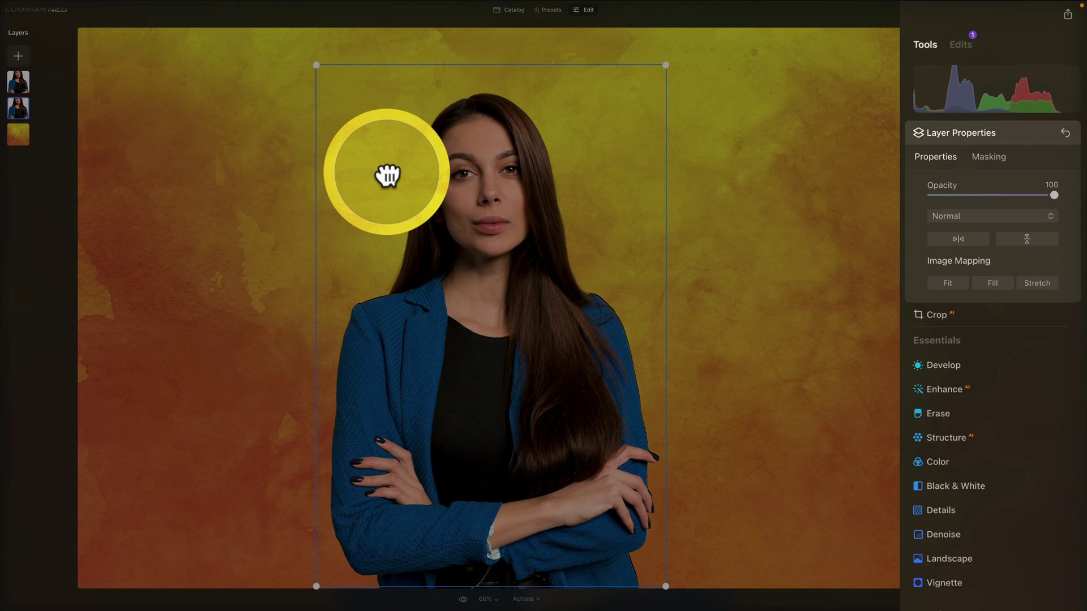
left_click_drag(387, 172, 376, 181)
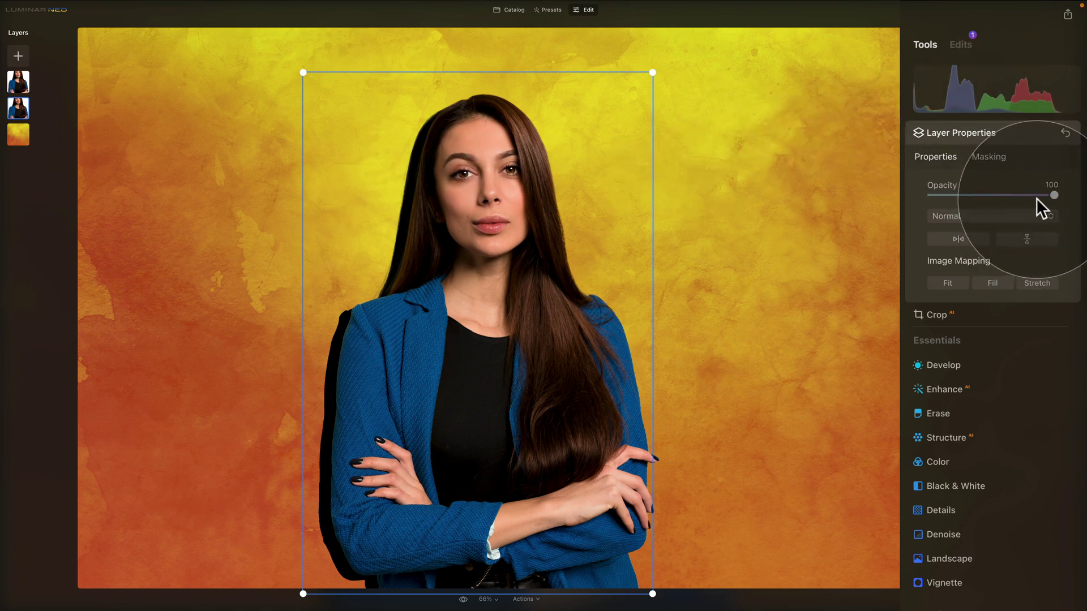
Step: Reduce the shadow layer's opacity to 26 and fine-tune its offset further down and left behind the woman
left_click_drag(1049, 196, 953, 203)
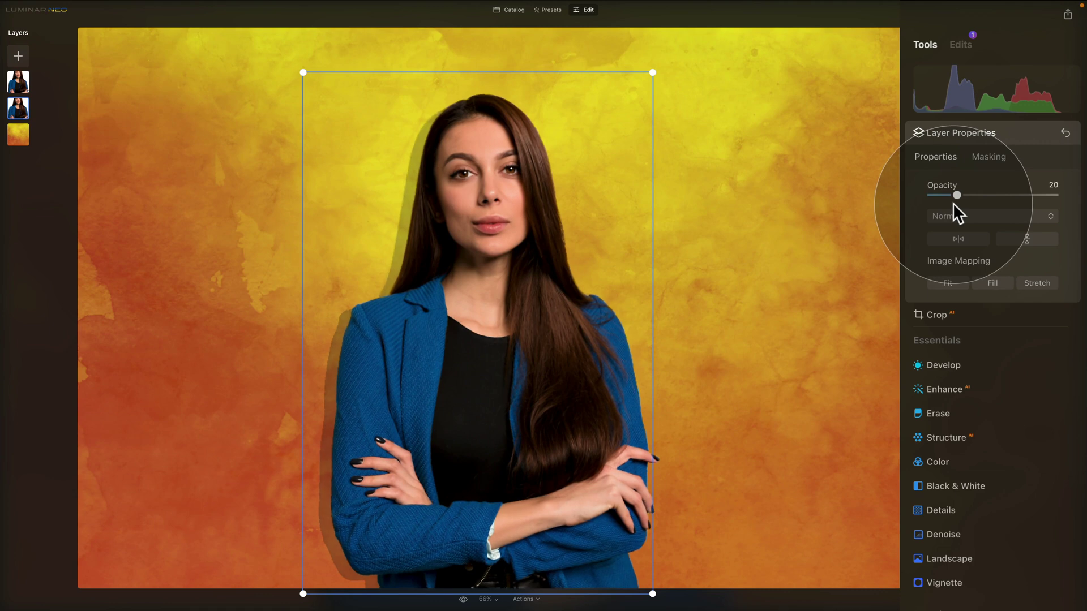
left_click_drag(415, 294, 419, 290)
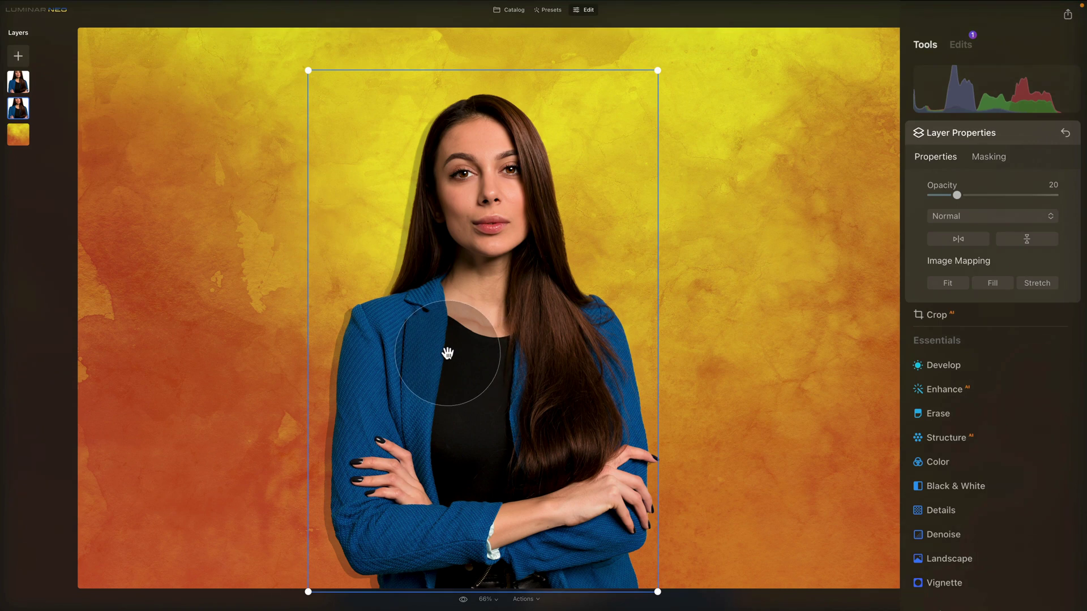
left_click_drag(457, 341, 453, 344)
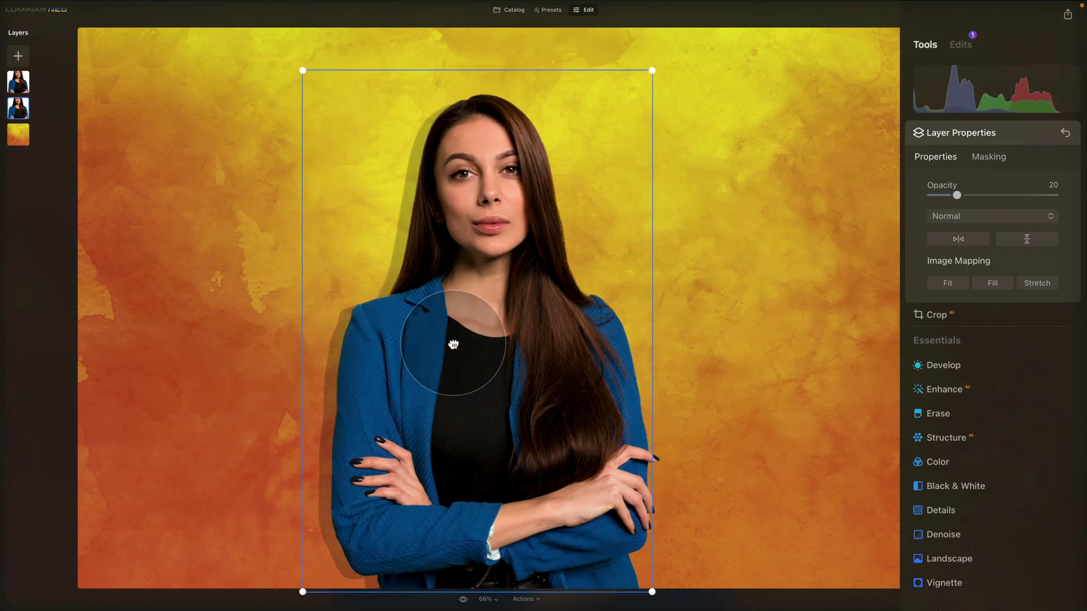
left_click_drag(956, 196, 961, 196)
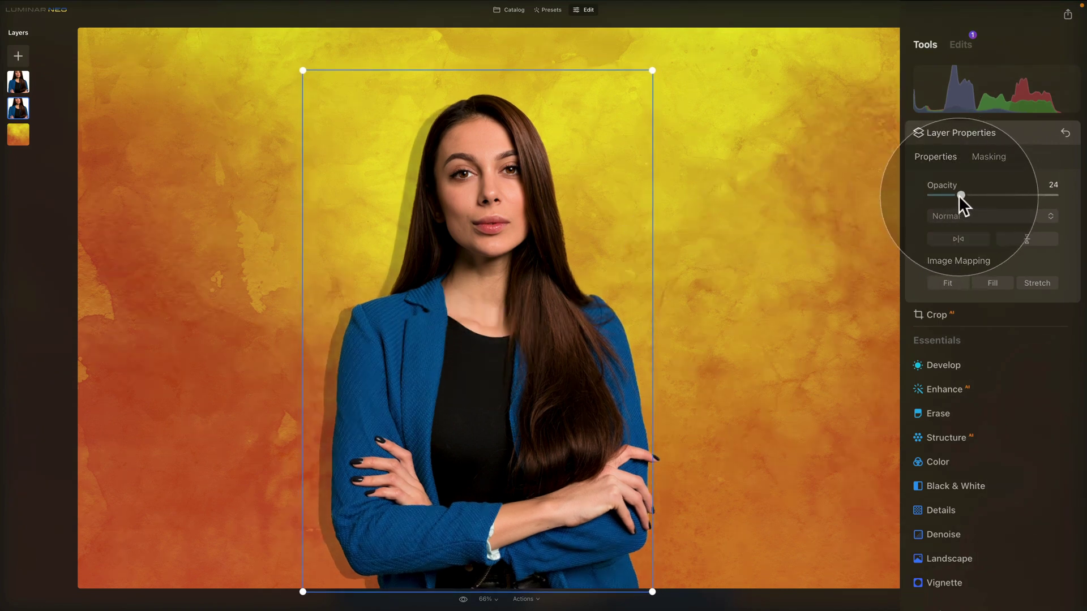
left_click_drag(480, 293, 479, 307)
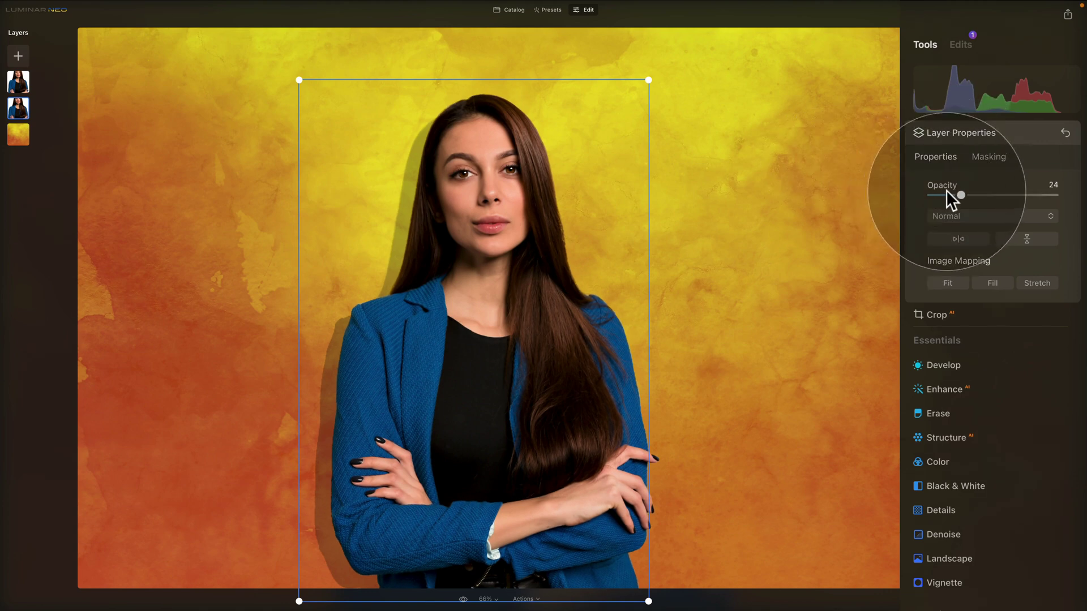
left_click_drag(961, 195, 962, 195)
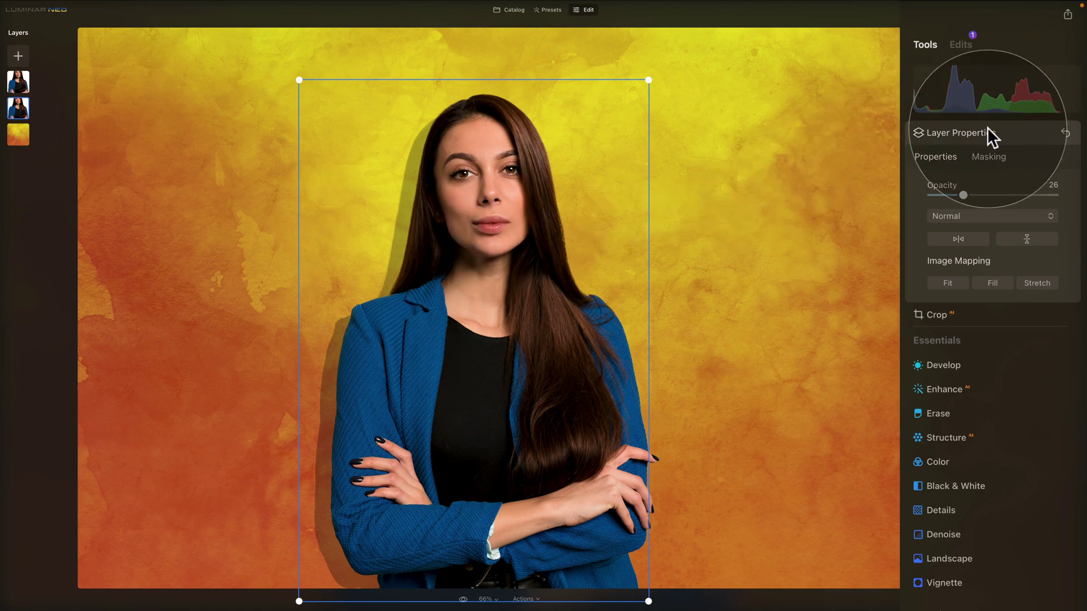
Step: Mask the shadow layer with a slightly tilted linear gradient that fades it out towards the left of the woman
left_click(991, 161)
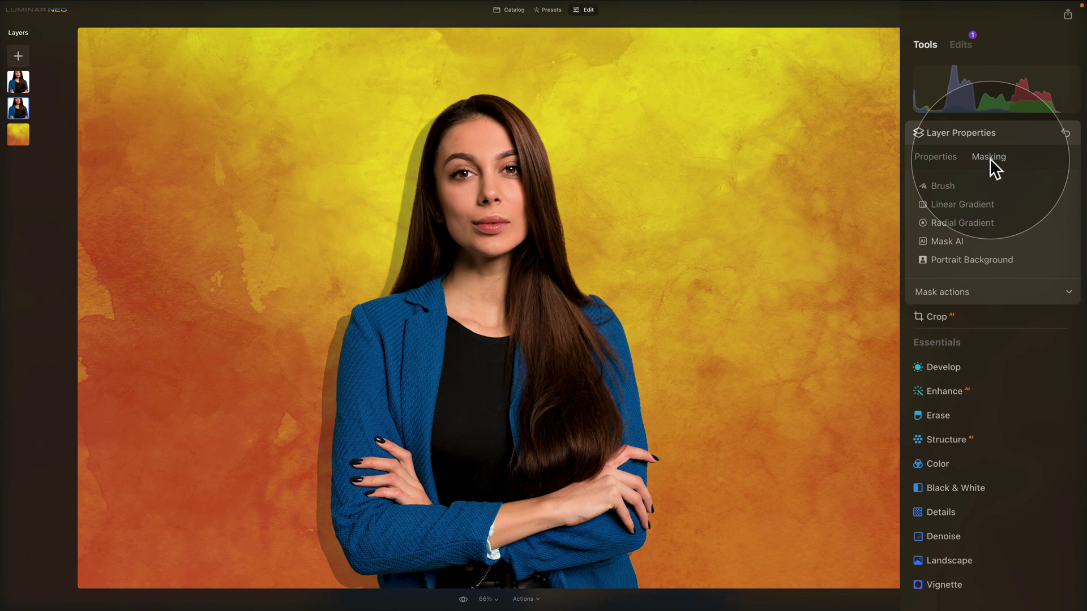
left_click(983, 201)
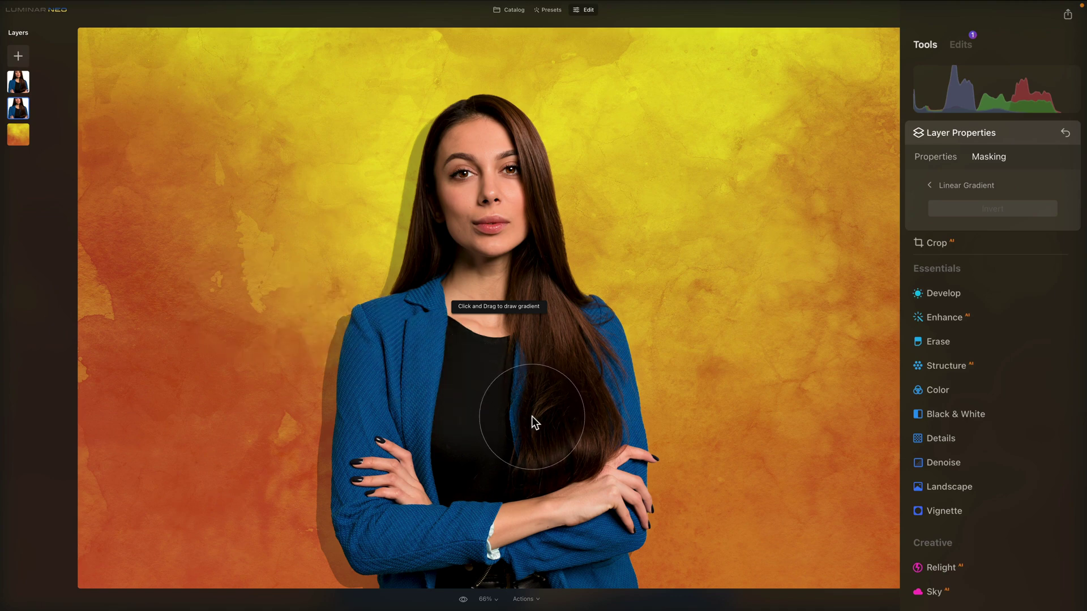
mouse_move(531, 416)
left_mouse_down()
mouse_move(309, 386)
mouse_move(310, 371)
left_mouse_up()
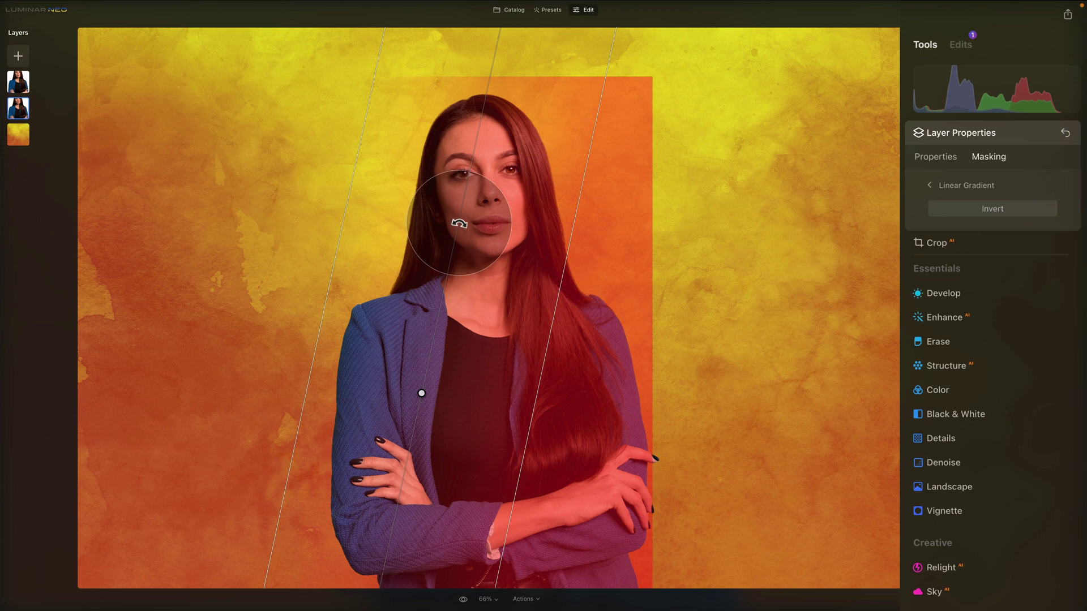
left_click_drag(460, 223, 455, 224)
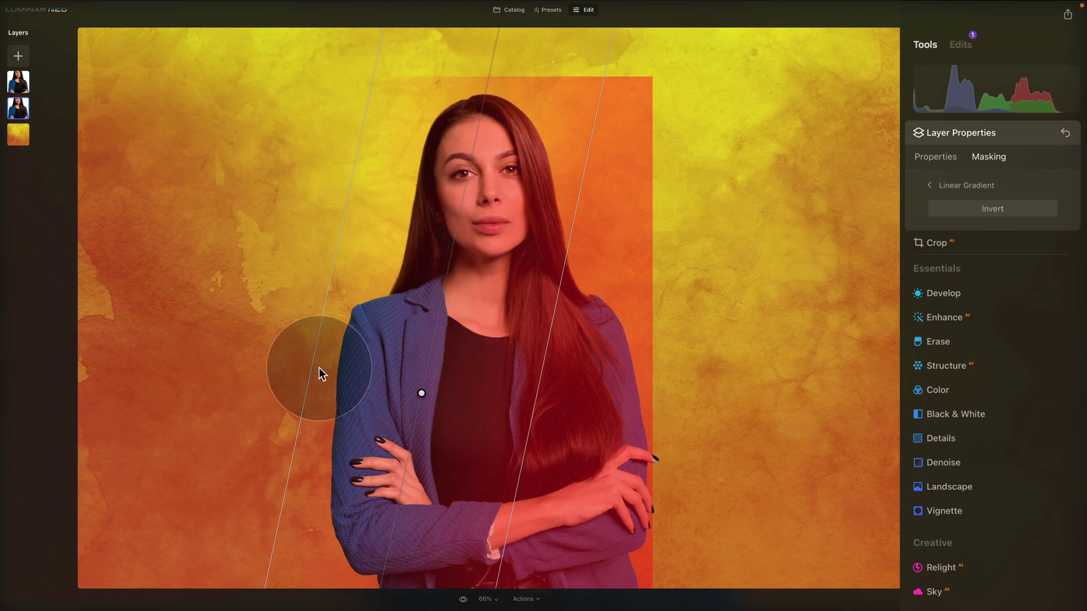
left_click_drag(318, 368, 308, 369)
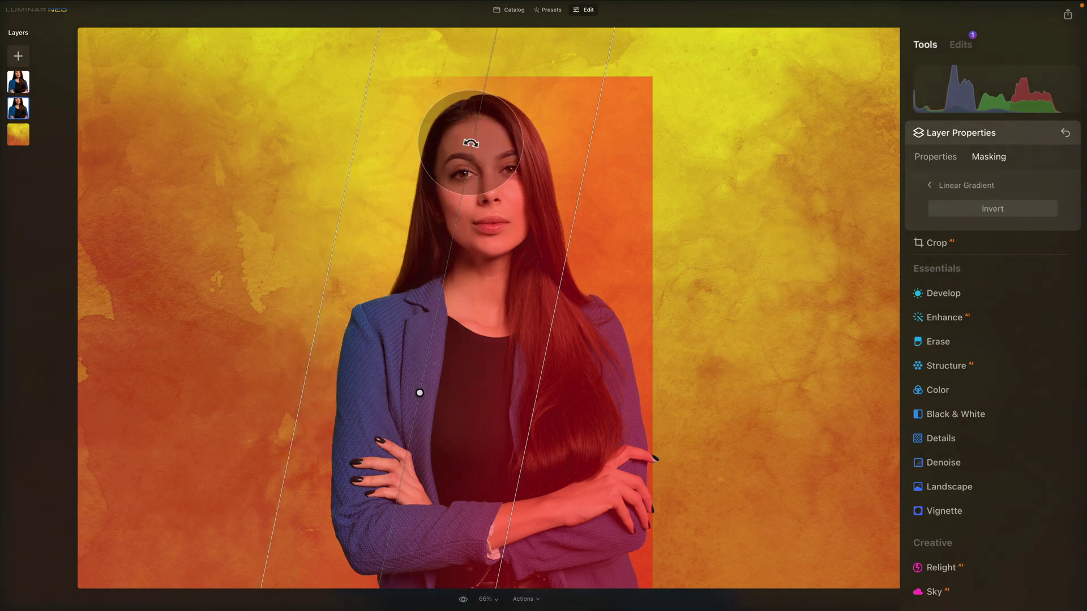
Step: Tilt the shadow layer's linear gradient mask slightly further and finish editing the gradient
left_click_drag(471, 143, 456, 161)
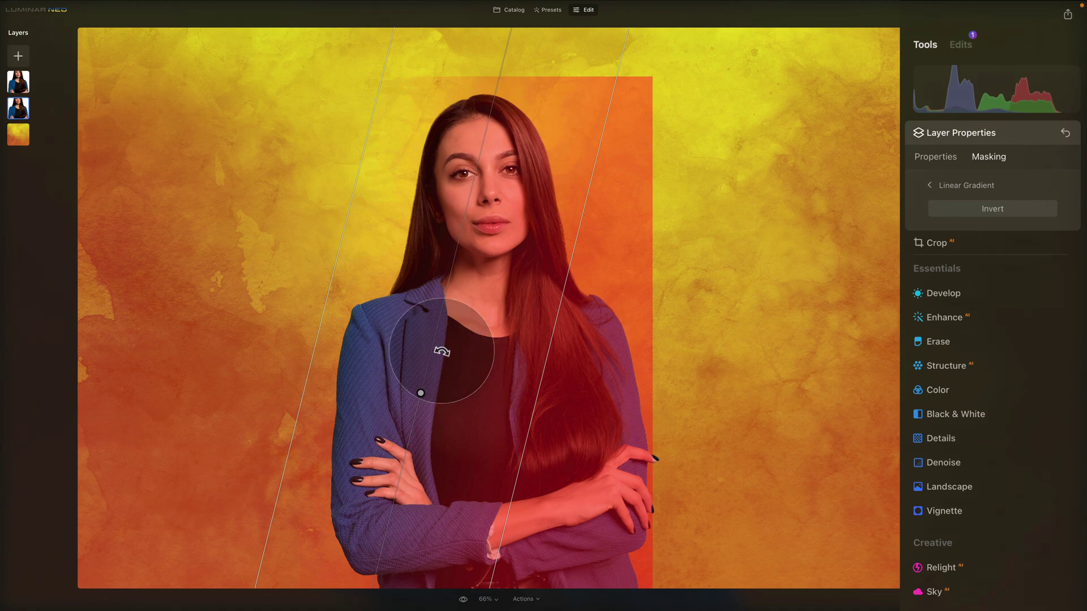
left_click(953, 185)
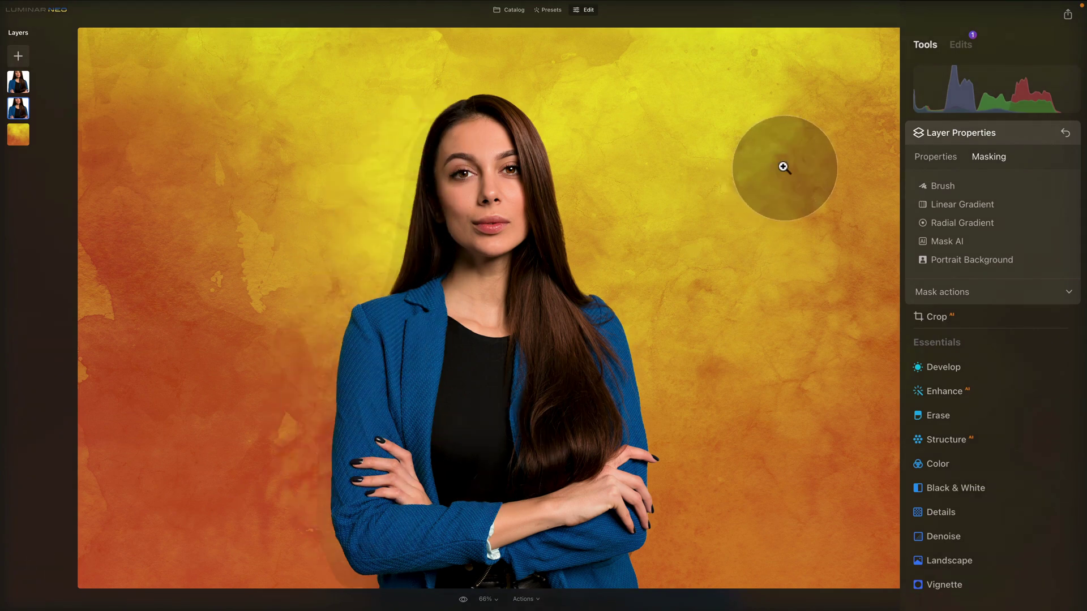
Step: Raise the shadow layer's opacity to 40 and nudge it slightly to the right, closer to the woman
left_click(934, 156)
left_click_drag(956, 192, 982, 195)
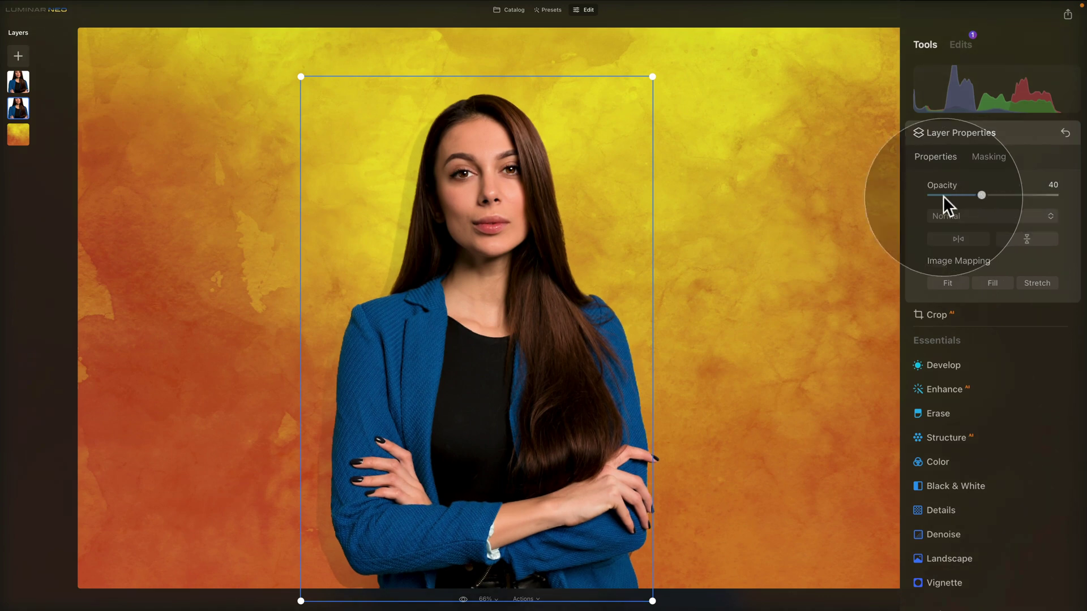
left_click_drag(470, 259, 475, 261)
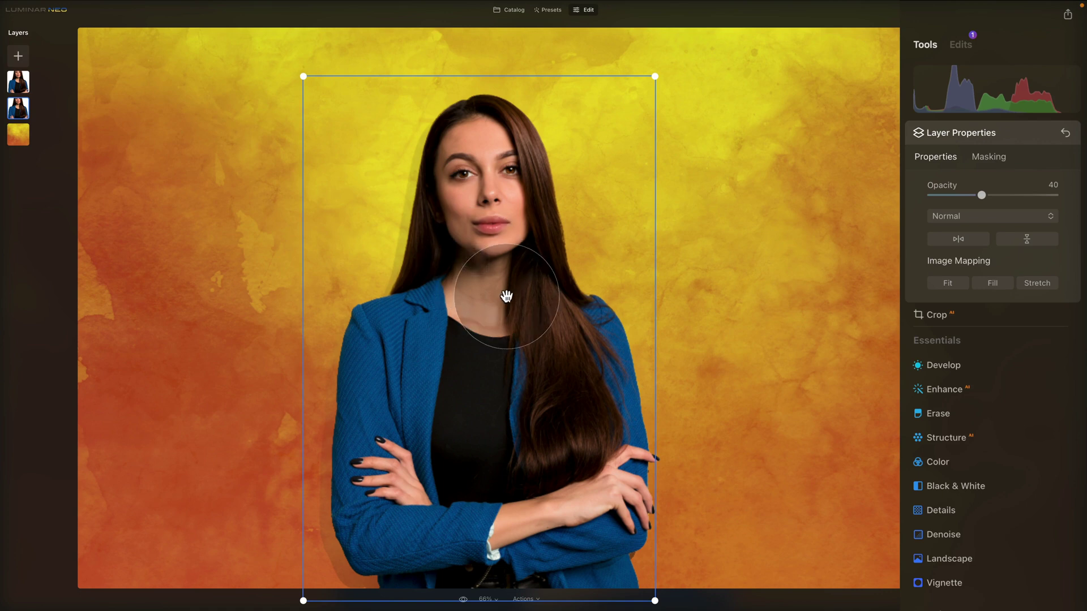
left_click_drag(505, 297, 505, 296)
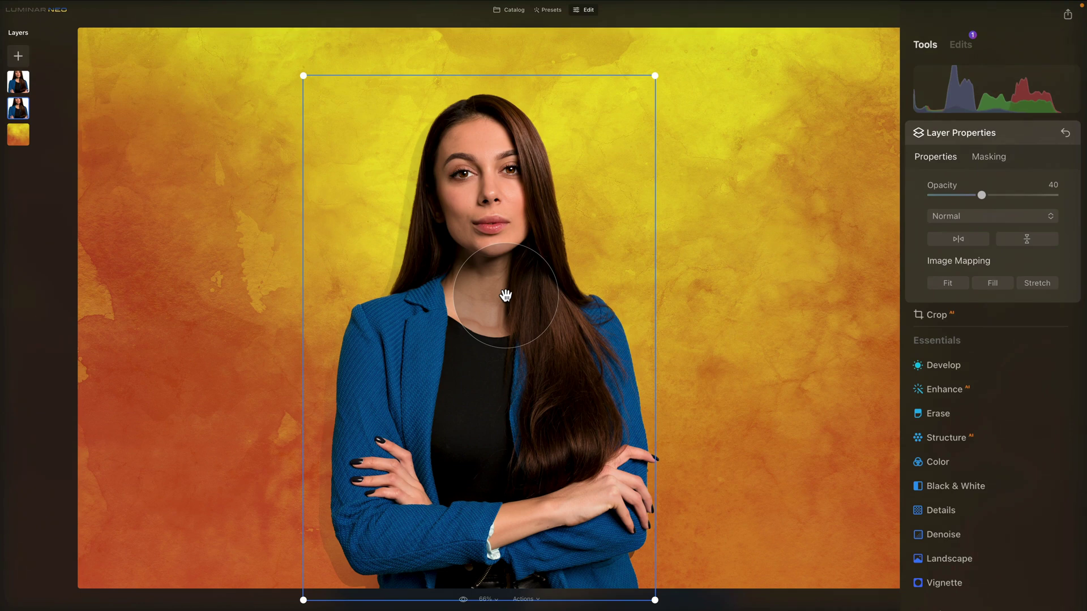
Step: Apply the Glow tool to the shadow layer with an amount of 100 and the type Orton Effect Soft
left_click(21, 111)
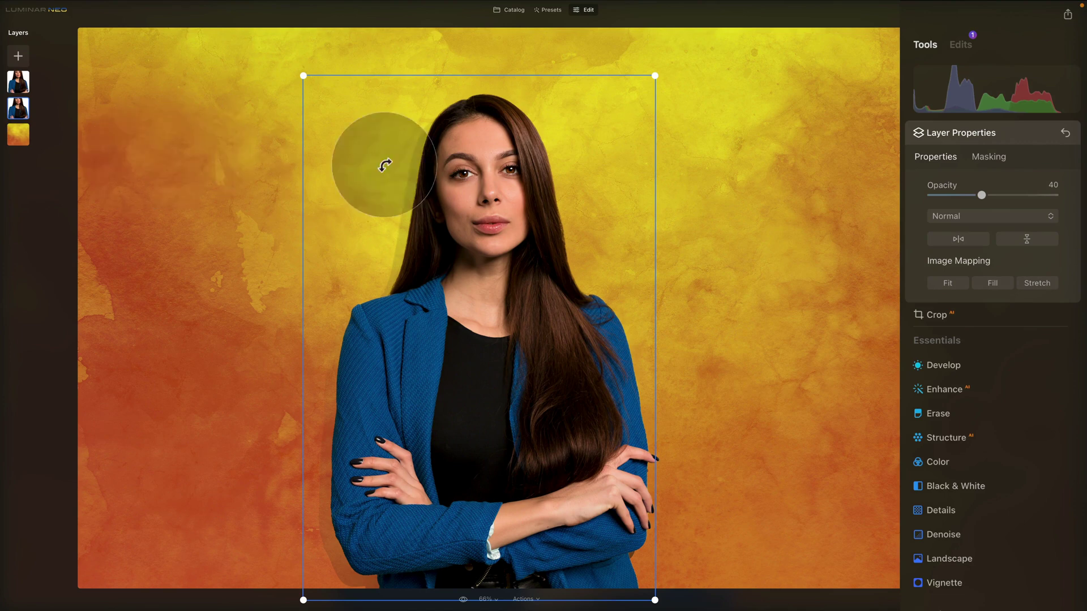
scroll(963, 565, "down", 4)
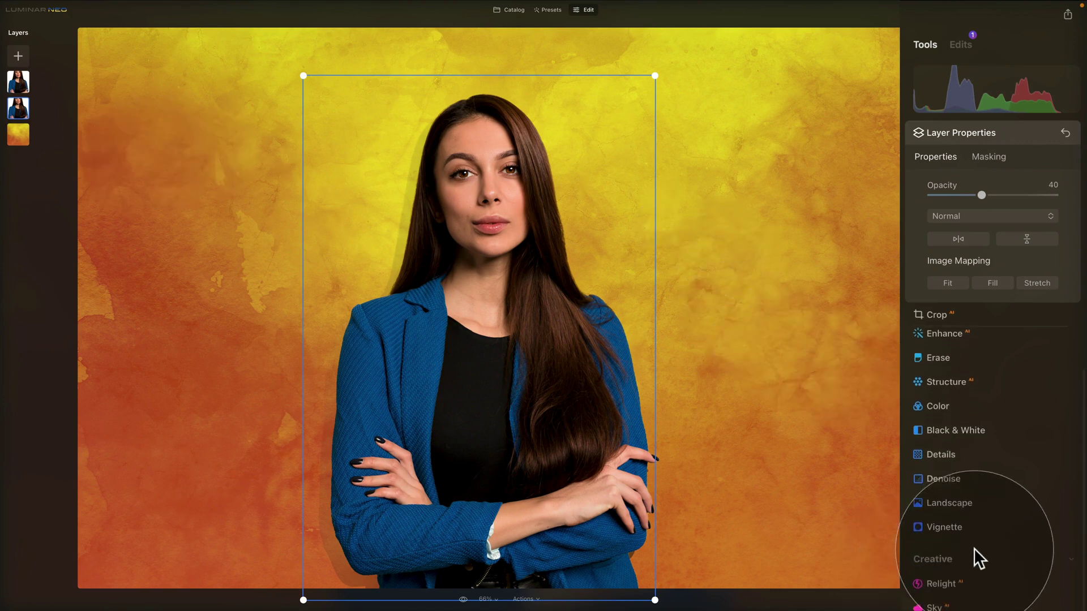
scroll(982, 542, "down", 5)
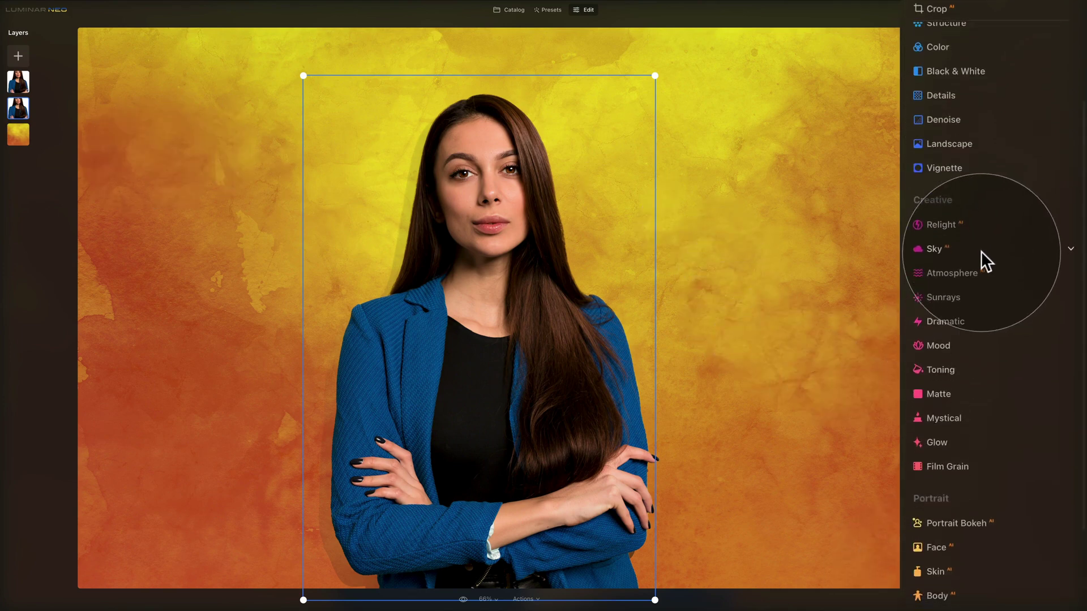
left_click(952, 437)
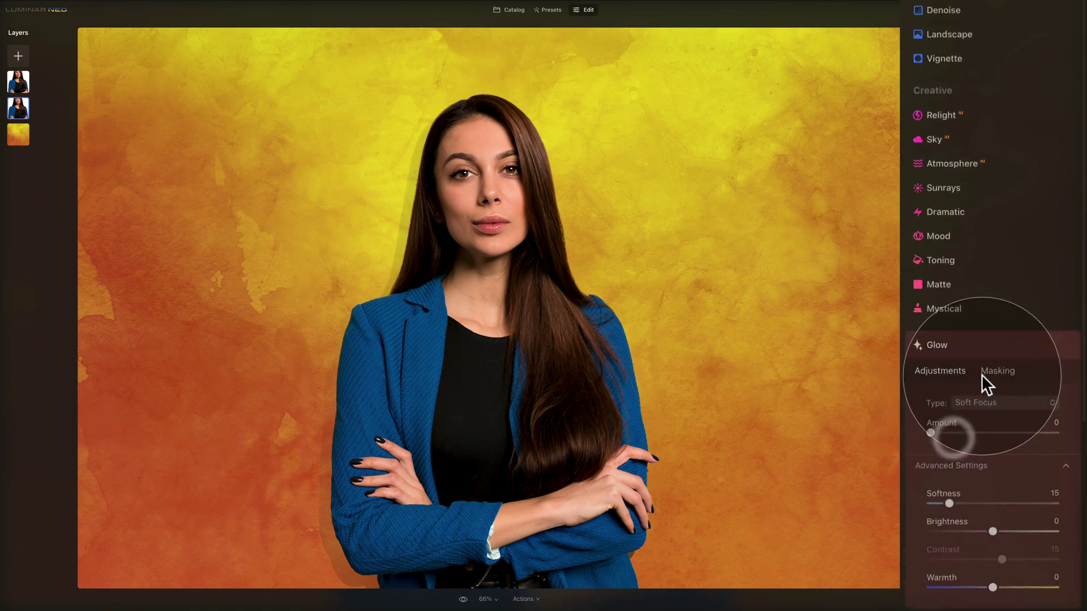
scroll(987, 277, "down", 2)
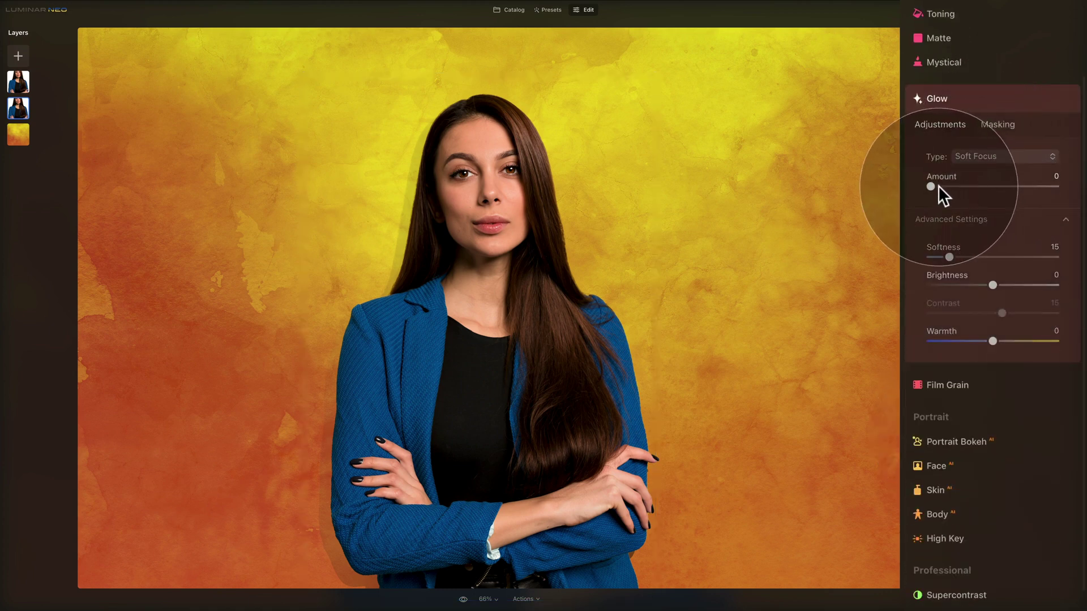
left_click_drag(931, 186, 1064, 186)
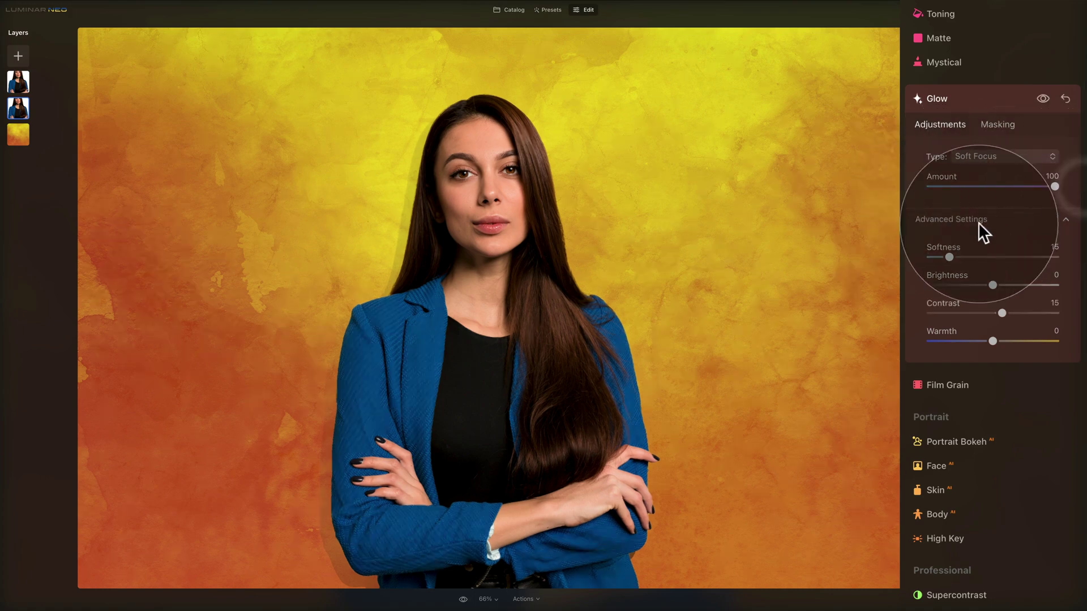
left_click(993, 158)
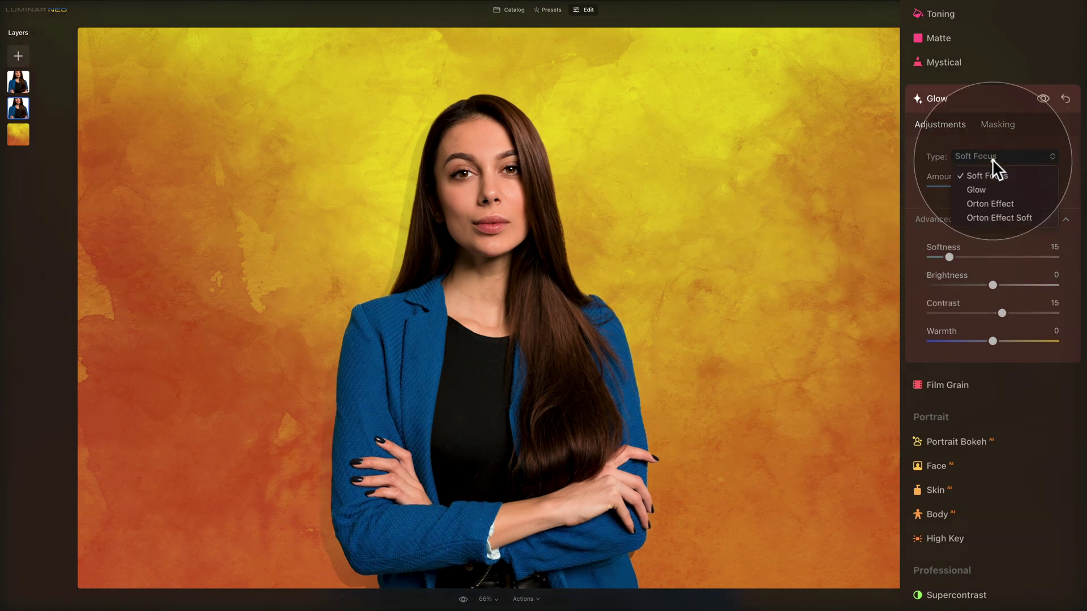
left_click(1012, 216)
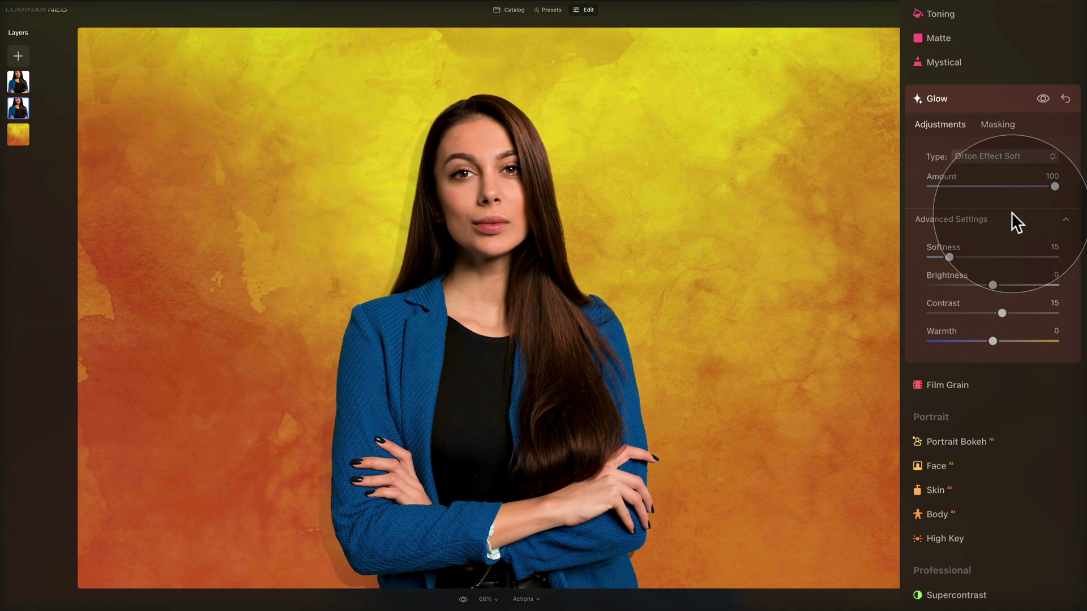
Step: Set the Glow softness to 100 to blur the shadow's edges and close the Glow settings
scroll(983, 230, "up", 3)
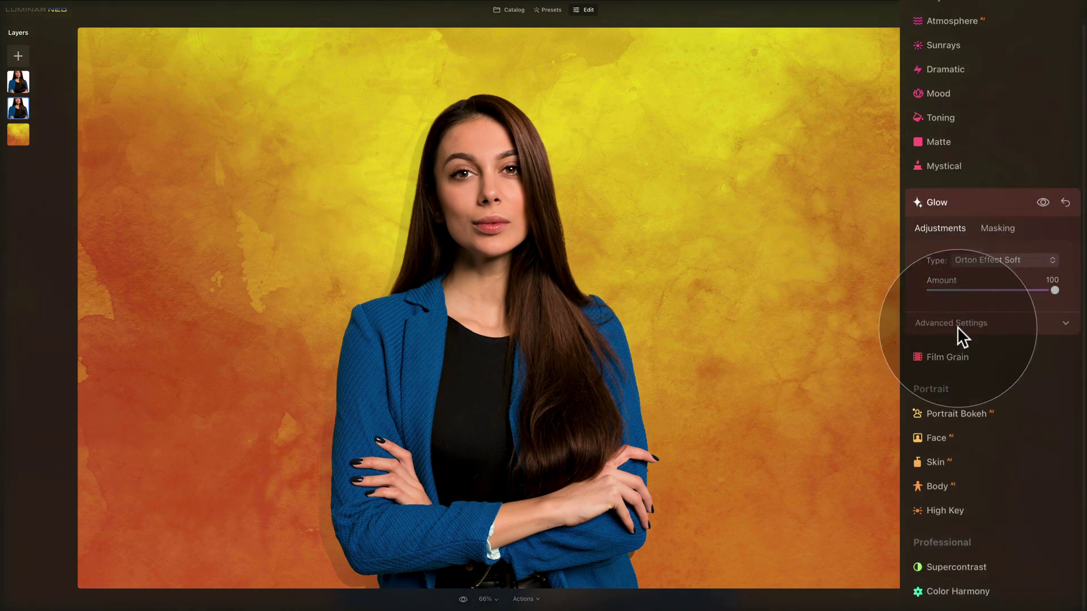
scroll(969, 315, "down", 1)
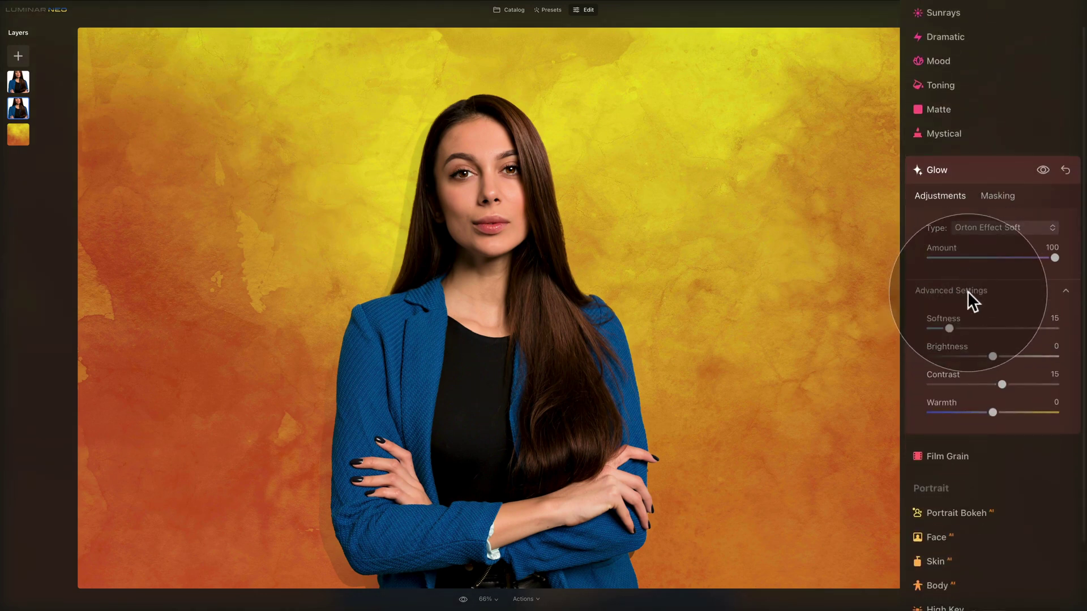
left_click_drag(949, 328, 1082, 340)
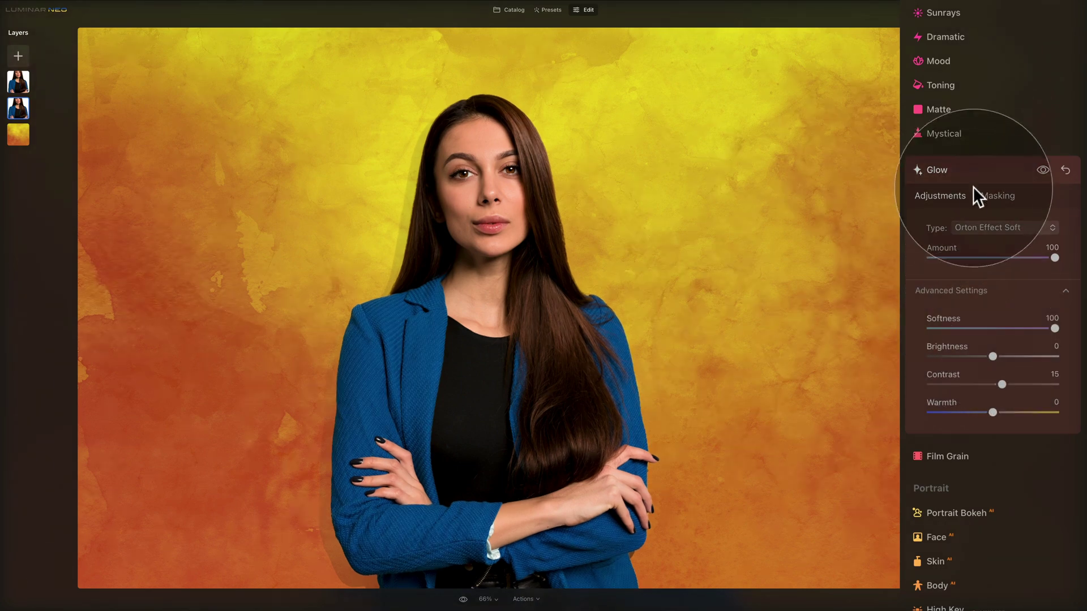
left_click(985, 168)
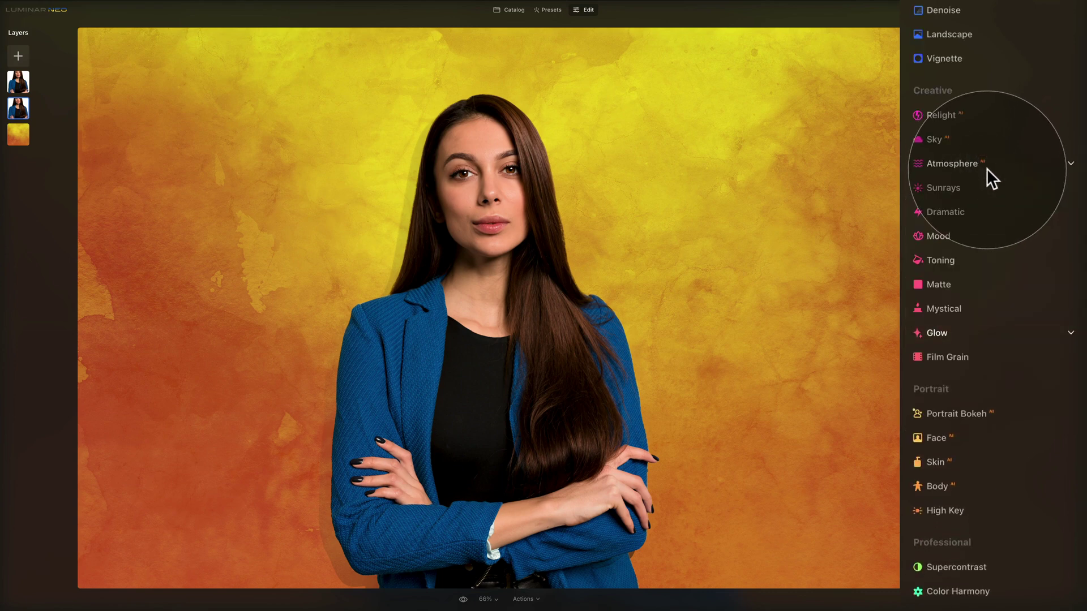
scroll(962, 185, "up", 2)
scroll(963, 178, "up", 10)
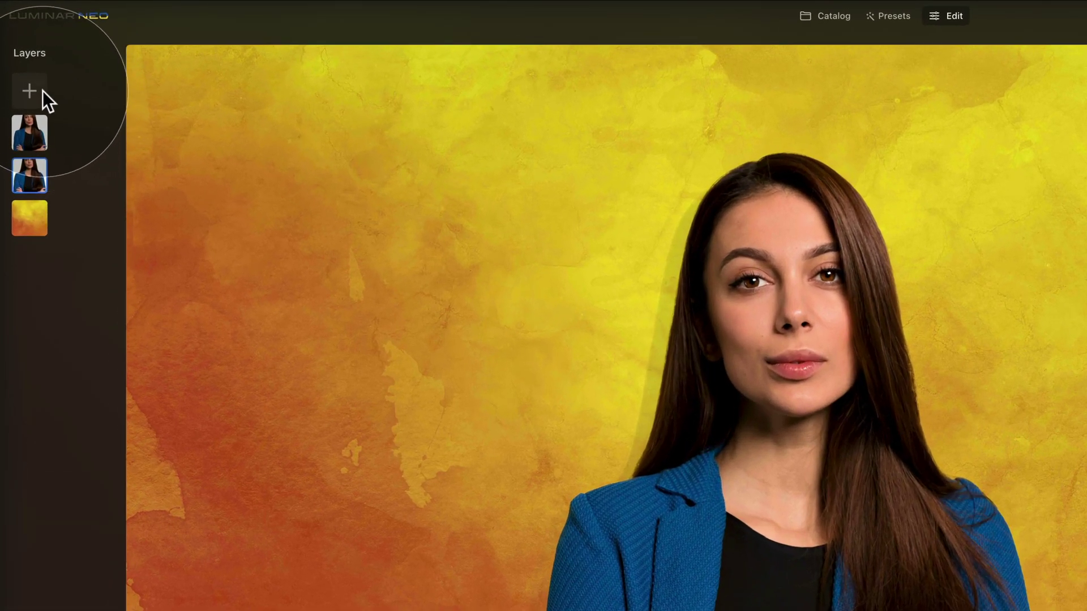
Step: Add the plain black picture from My Images as a new layer
left_click(26, 55)
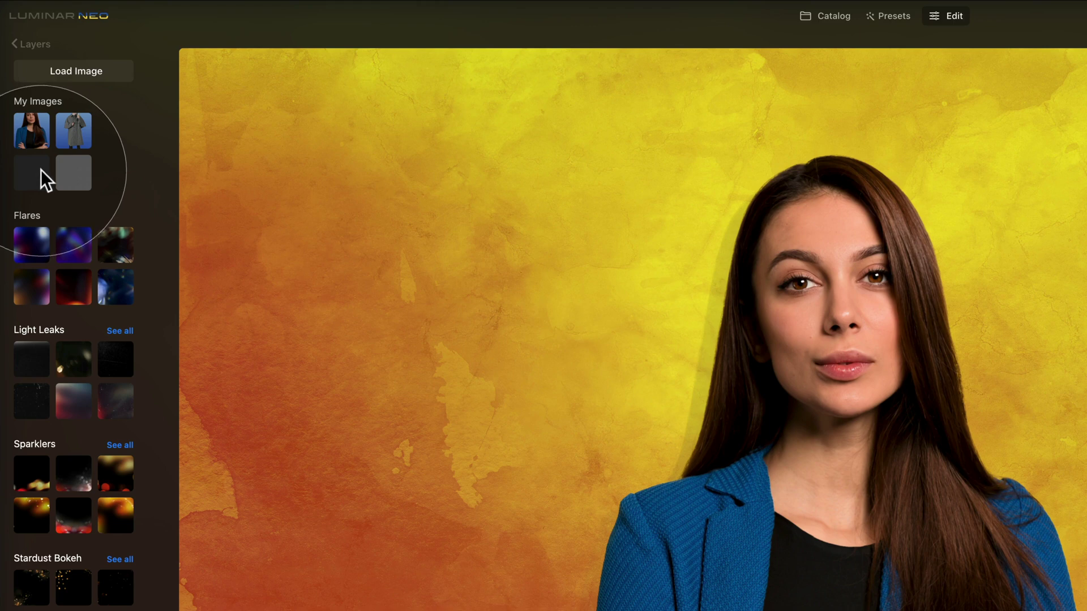
left_click(122, 77)
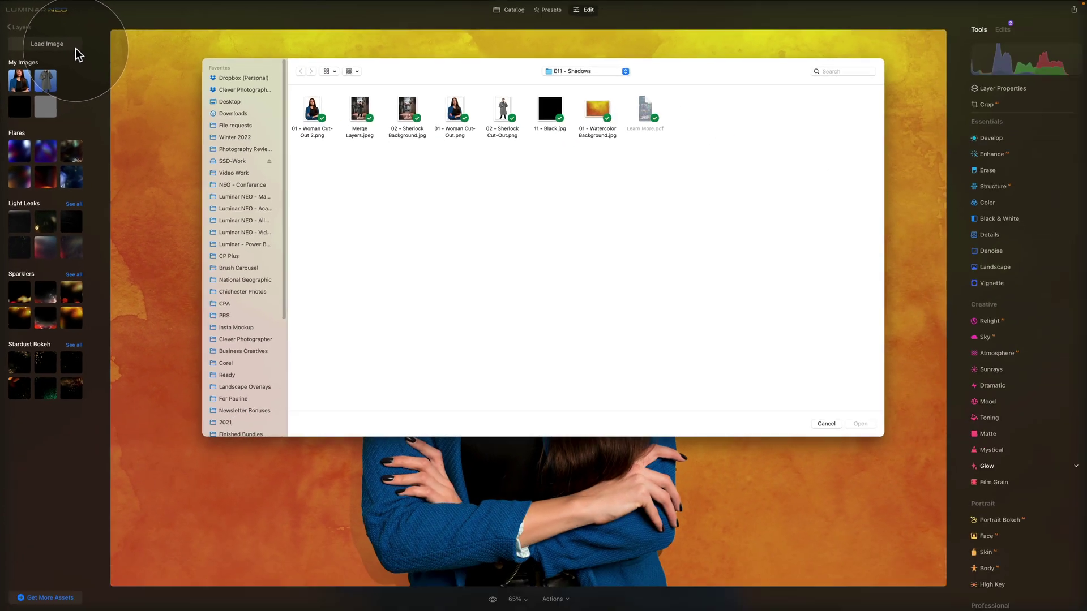
left_click(879, 180)
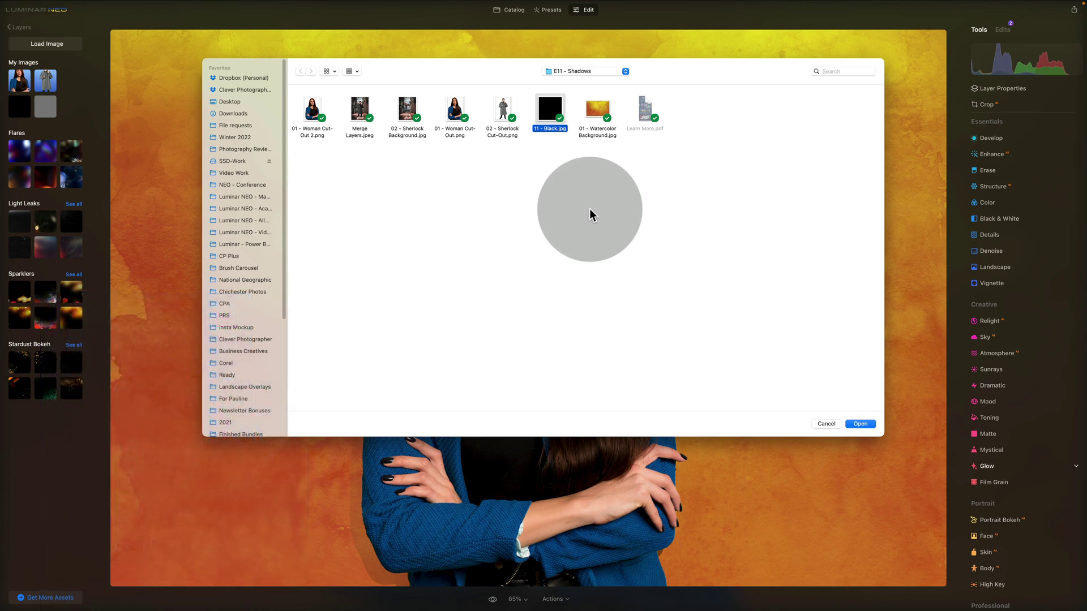
left_click(822, 424)
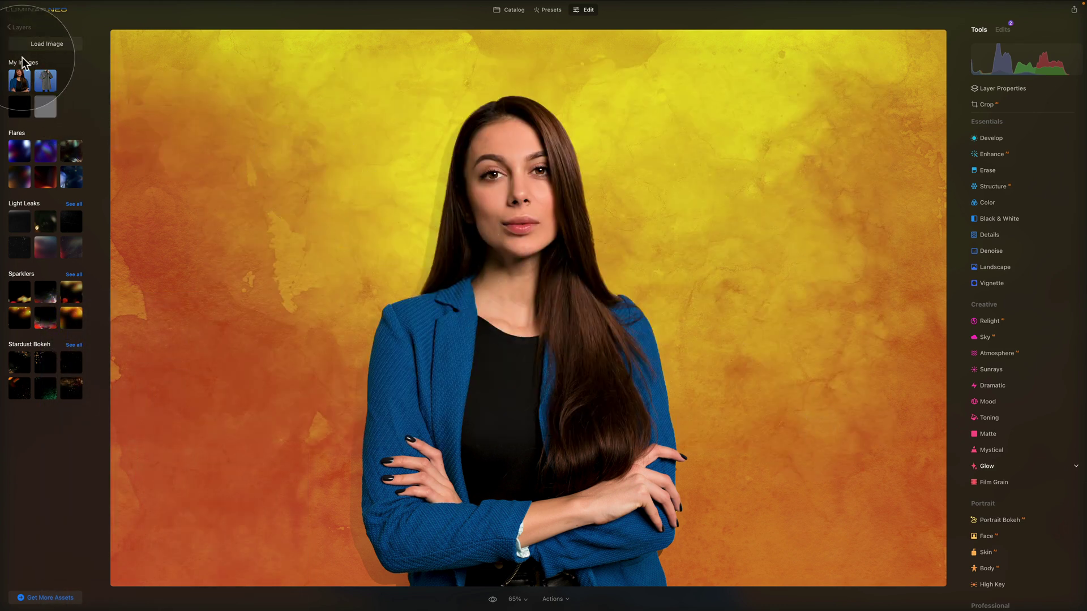
left_click(14, 112)
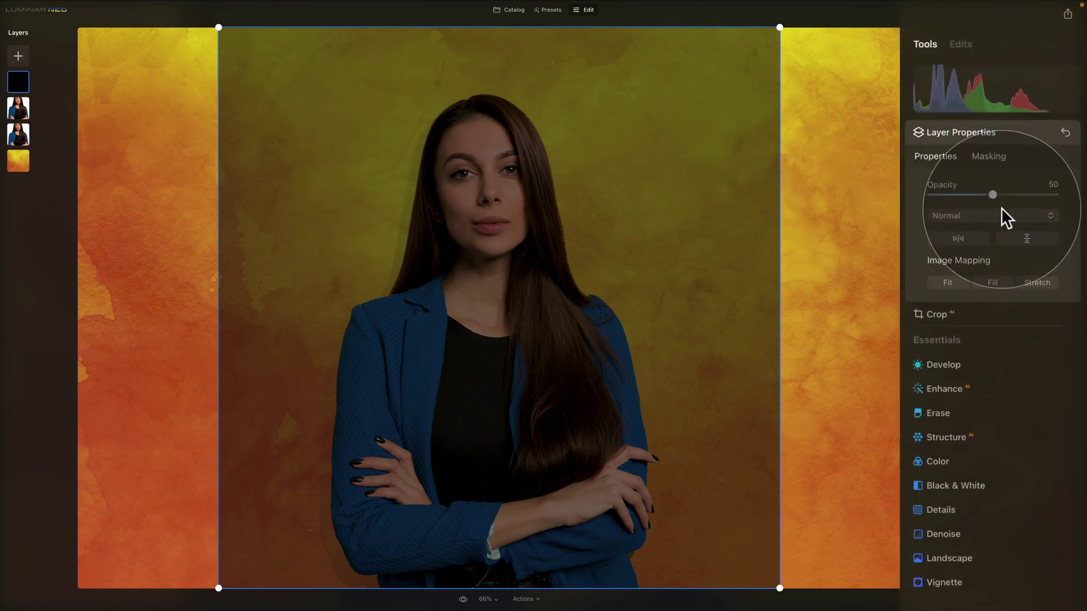
Step: Set the black layer's opacity to 100 and its blend mode to Multiply
left_click_drag(1003, 195, 1076, 198)
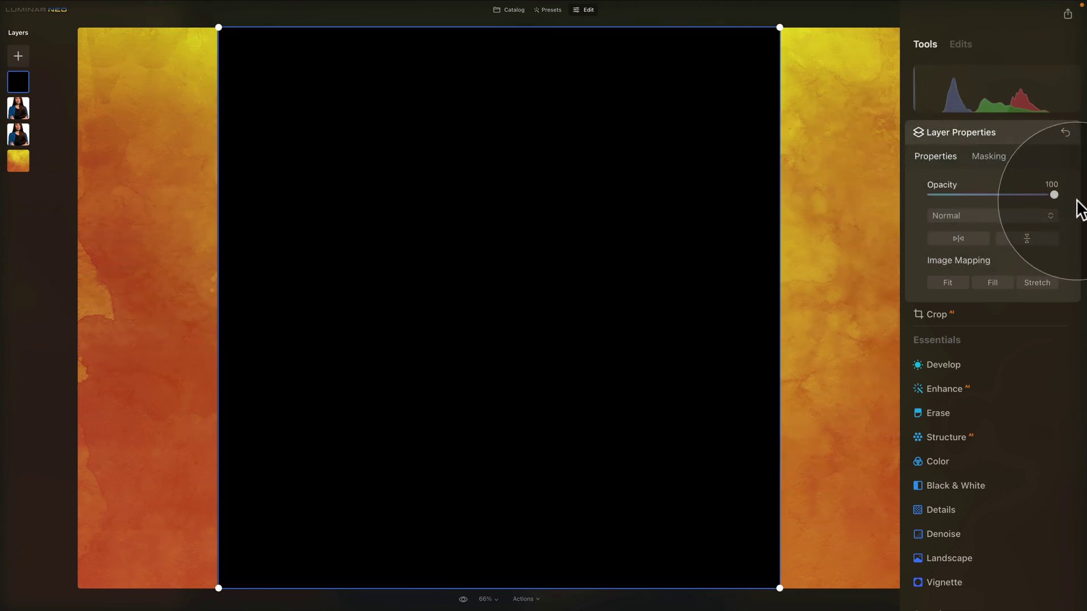
left_click(1003, 214)
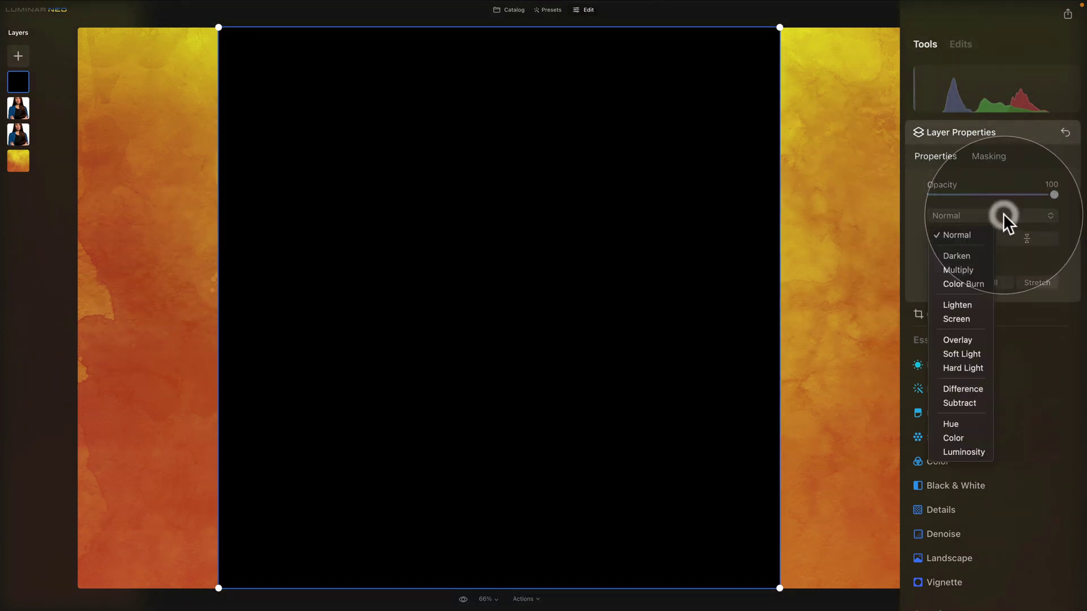
left_click(972, 270)
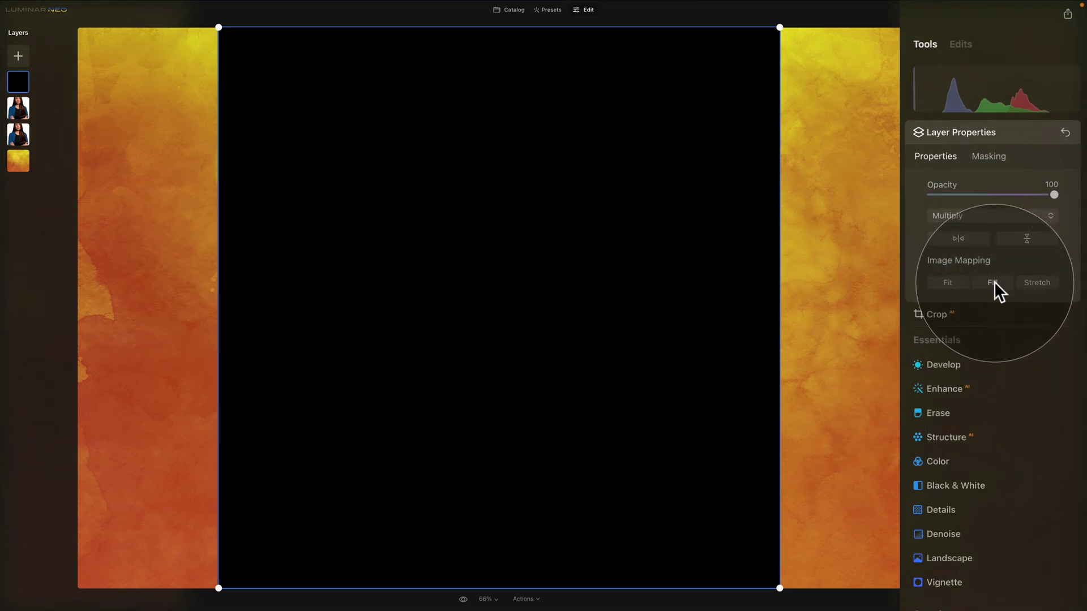
Step: Scale the black layer to fill the canvas and place it directly beneath the original woman layer
left_click(994, 282)
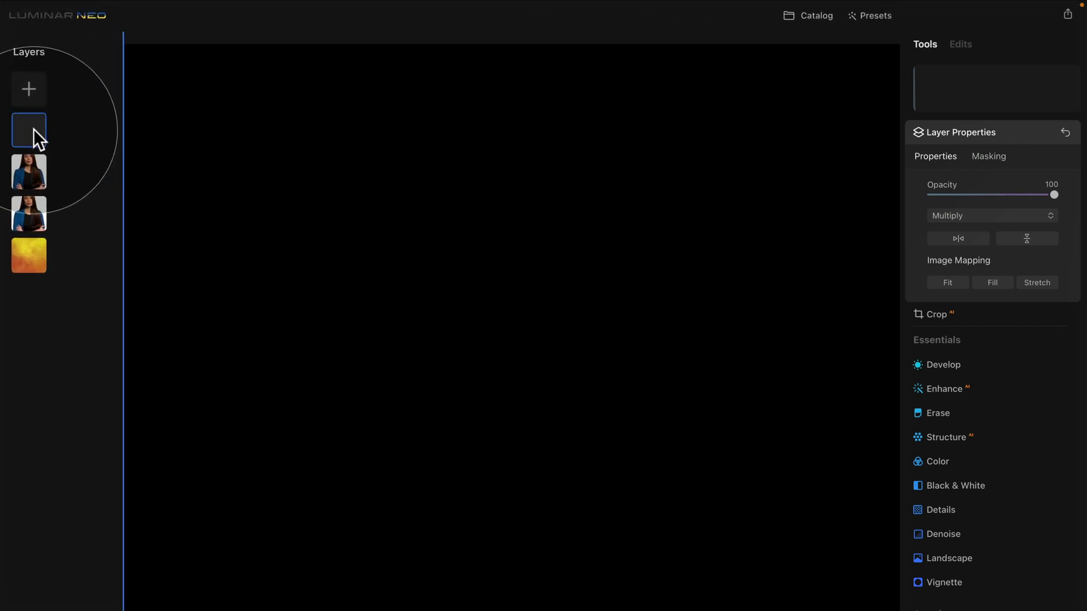
left_click_drag(34, 128, 29, 177)
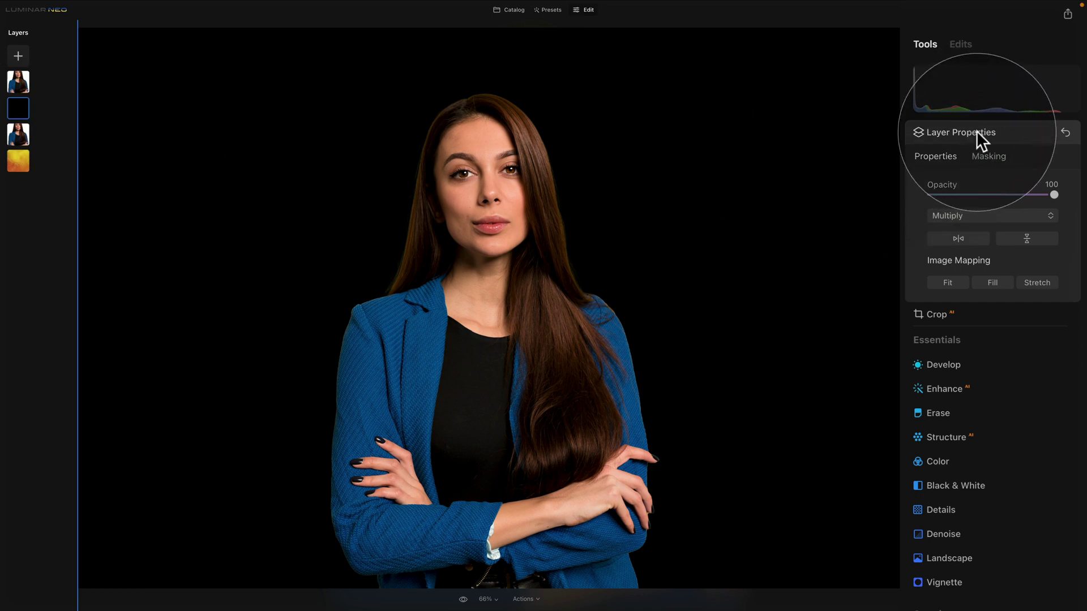
Step: Fill the black layer's mask and invert it to hide the whole layer
left_click(990, 158)
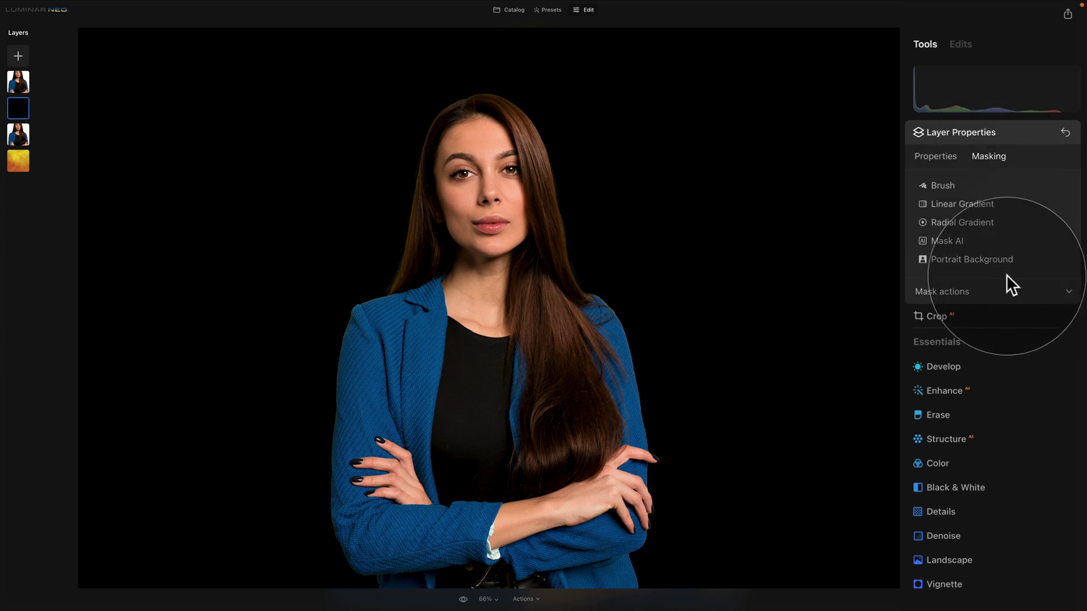
left_click(1010, 290)
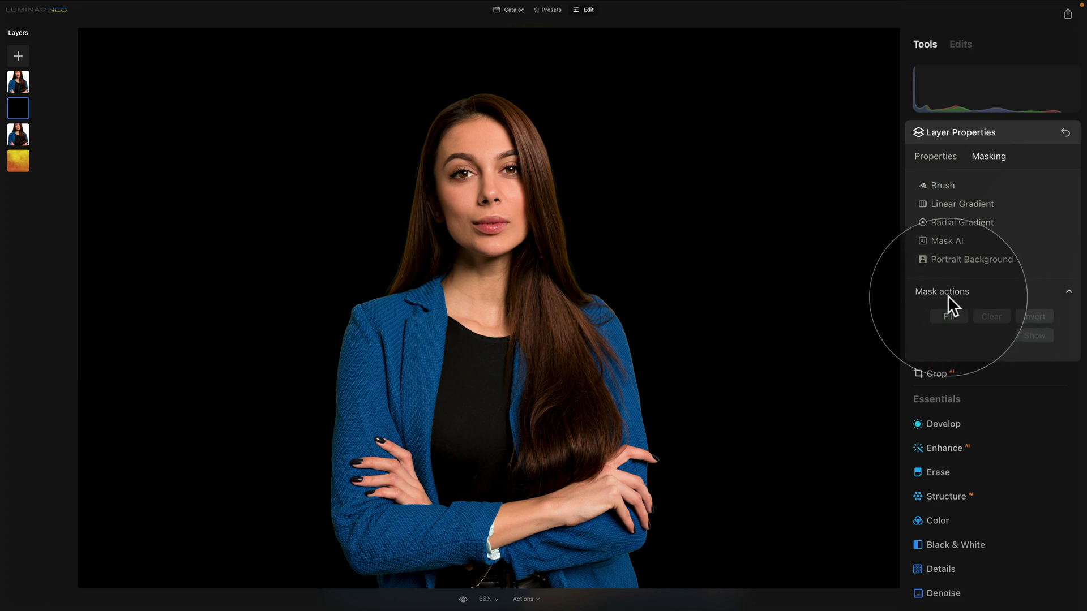
left_click(952, 317)
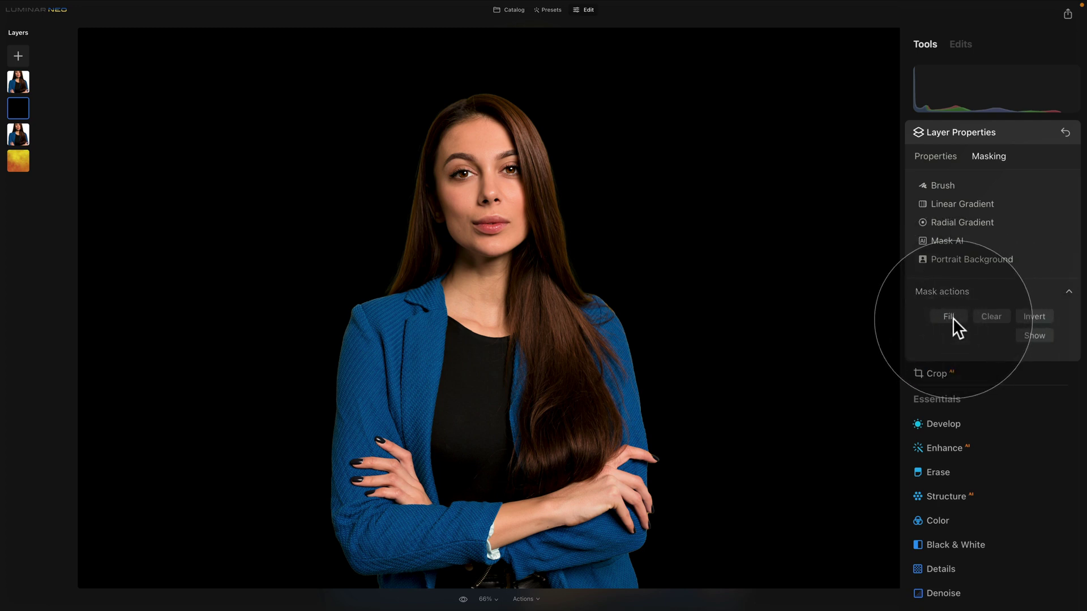
left_click(1046, 319)
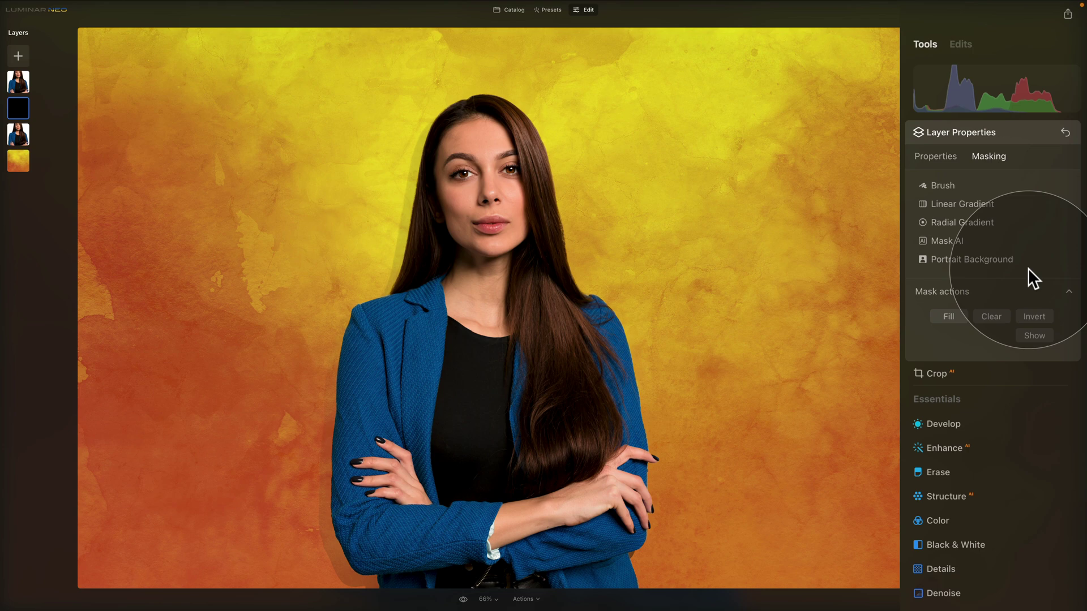
Step: Paint the black layer's mask along the left outline of the woman's hair and arm with a size 99 brush, softness and strength 100
left_click(953, 185)
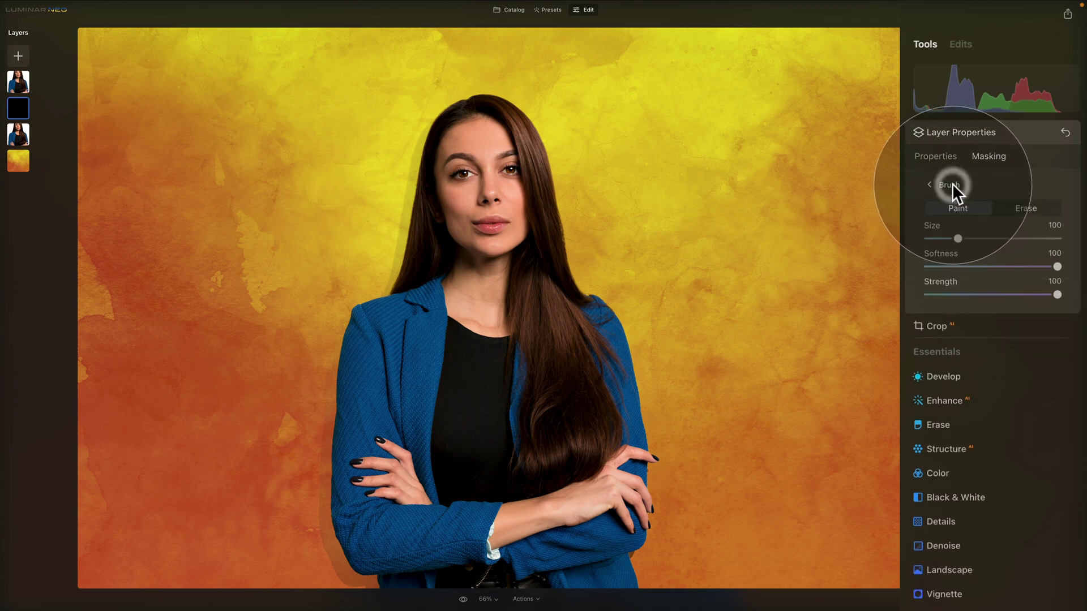
left_click(969, 209)
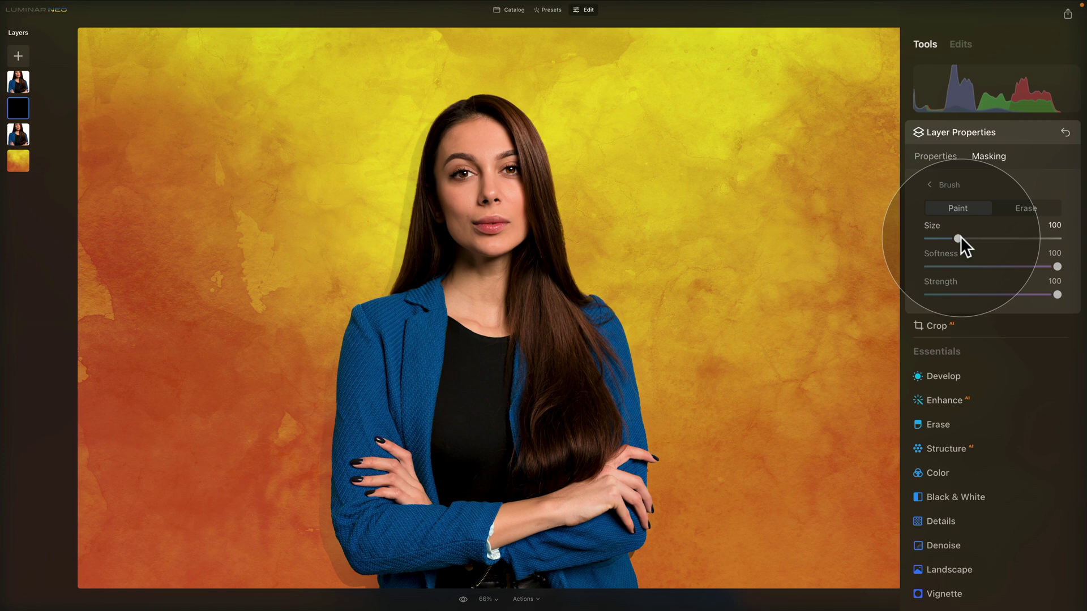
left_click(965, 204)
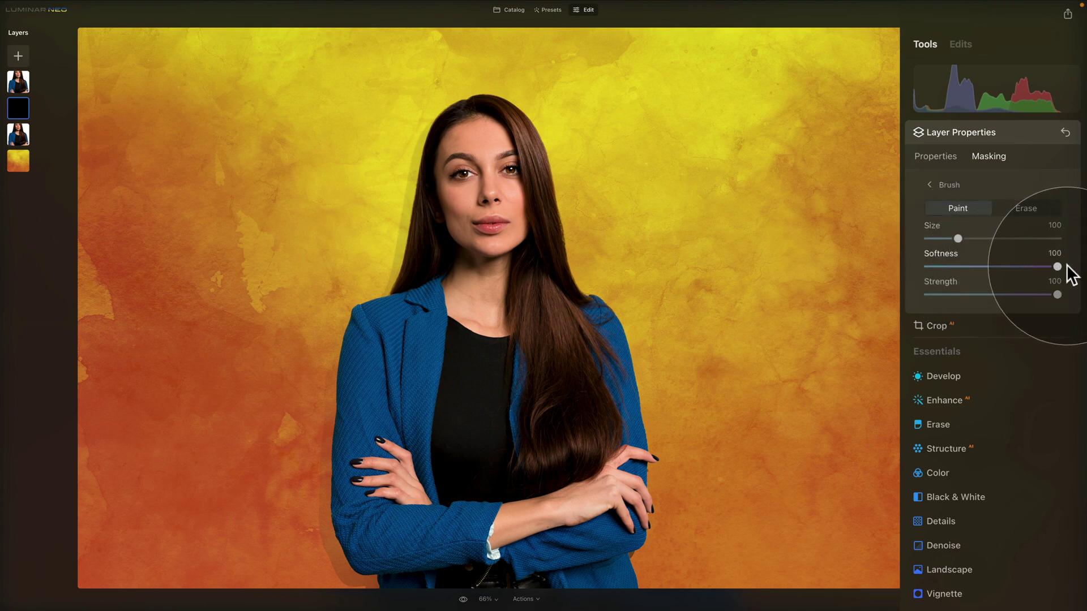
left_click(1069, 299)
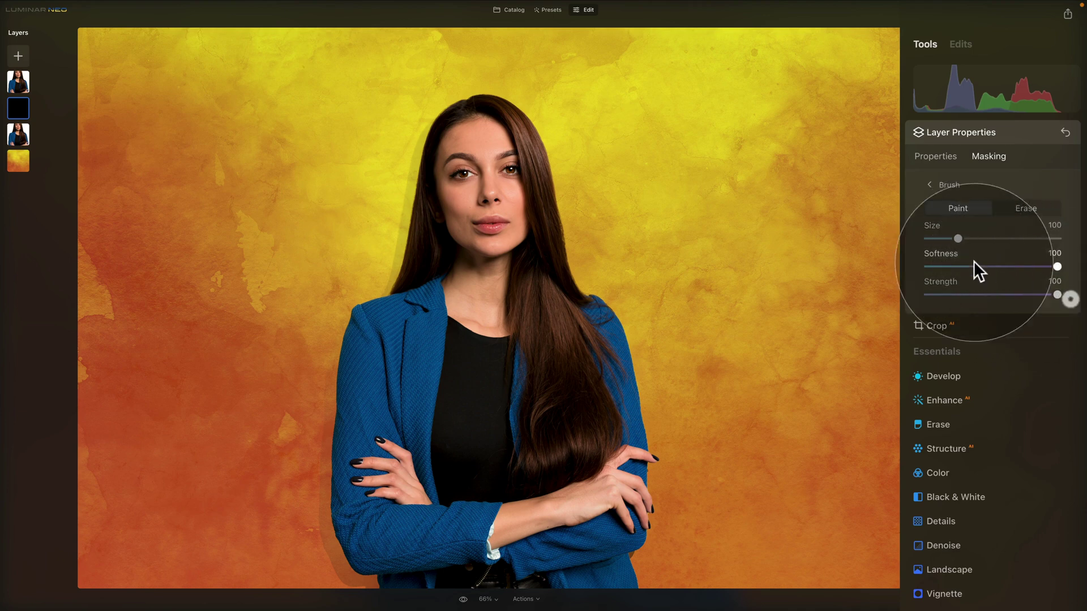
left_click_drag(961, 238, 963, 239)
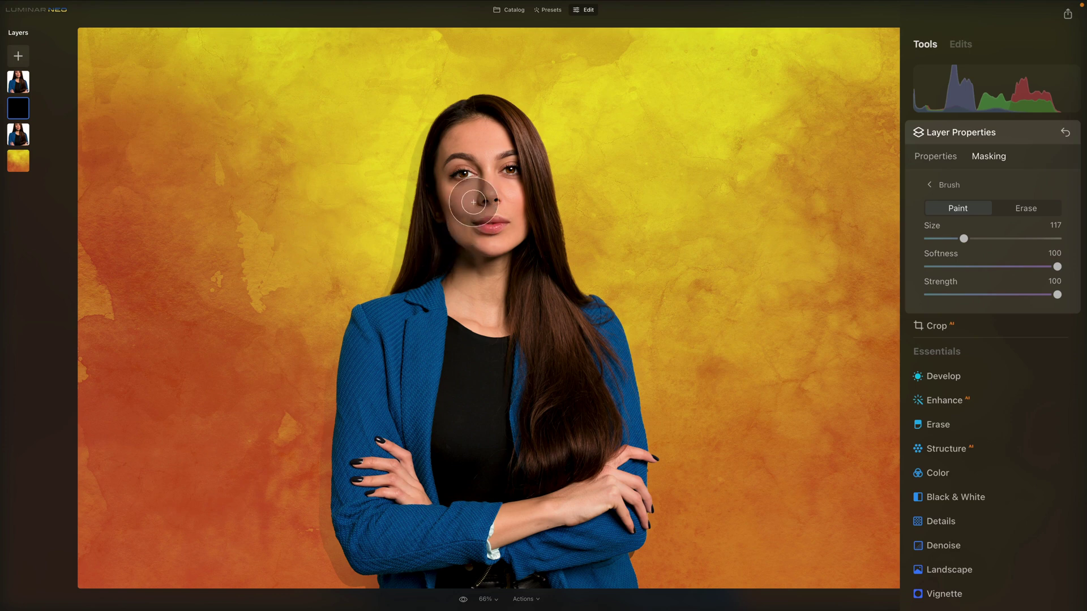
key("ctrl+z")
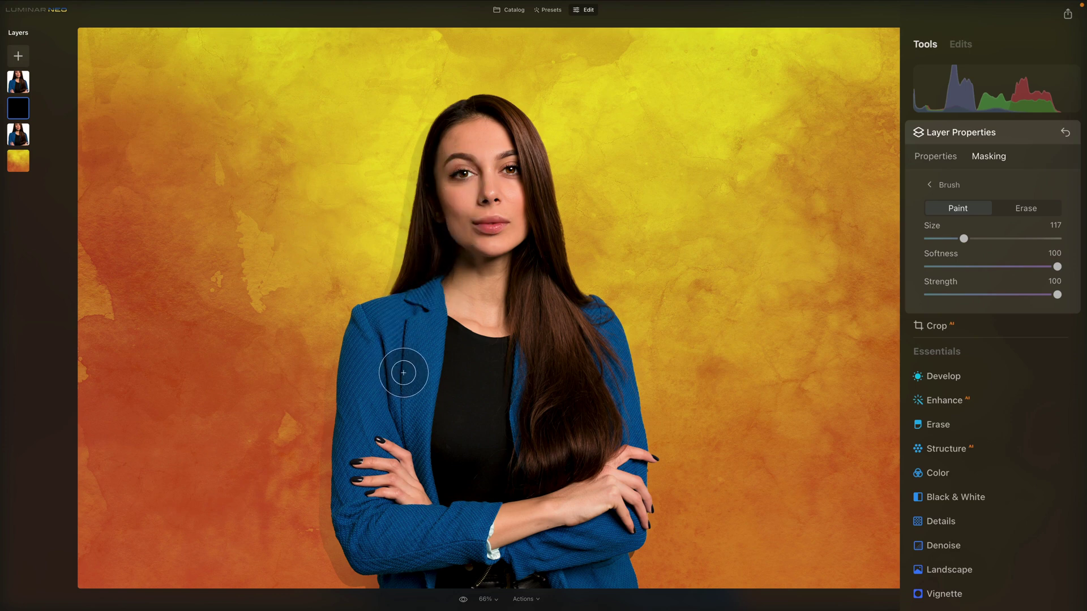
left_click(462, 160)
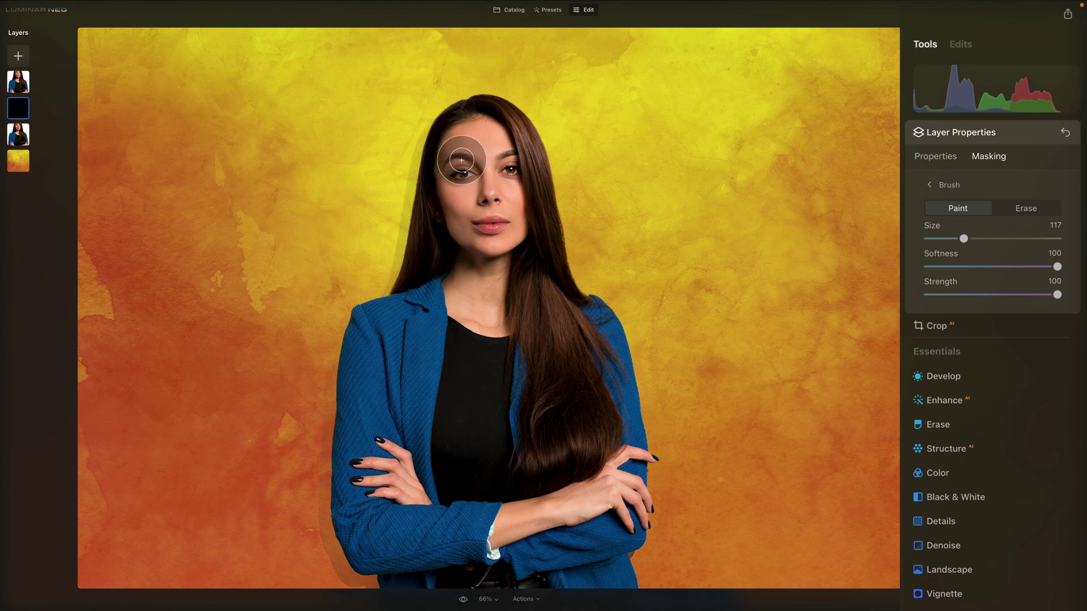
left_click_drag(963, 239, 957, 239)
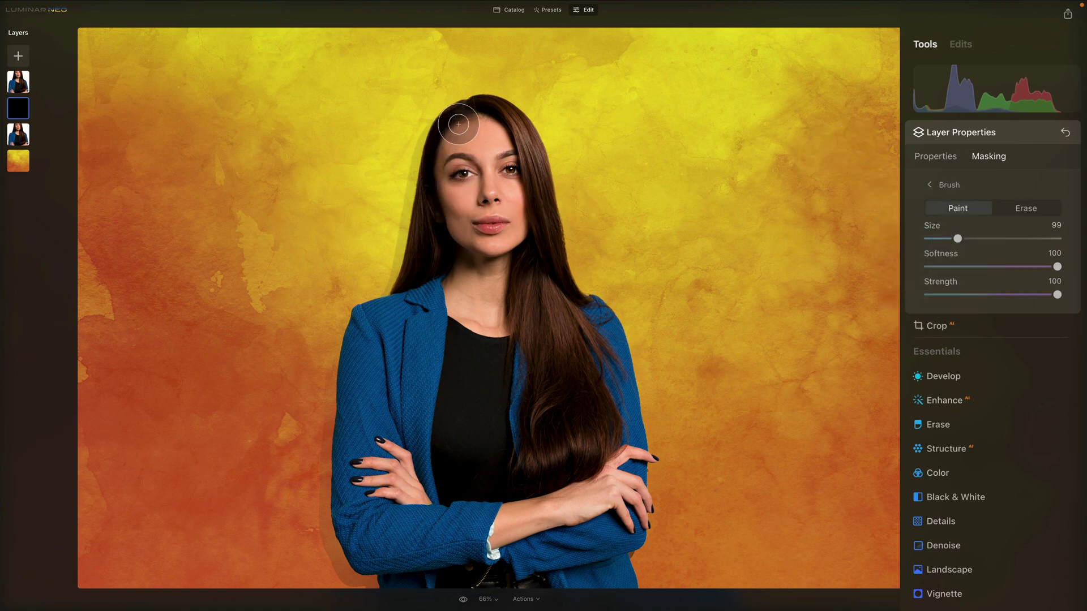
mouse_move(458, 124)
left_mouse_down()
mouse_move(424, 193)
mouse_move(430, 145)
mouse_move(439, 128)
mouse_move(389, 295)
mouse_move(412, 249)
mouse_move(429, 133)
mouse_move(443, 118)
mouse_move(467, 116)
mouse_move(424, 163)
mouse_move(414, 285)
mouse_move(364, 327)
mouse_move(349, 363)
mouse_move(353, 341)
mouse_move(368, 321)
mouse_move(340, 435)
mouse_move(360, 322)
mouse_move(338, 414)
mouse_move(337, 553)
mouse_move(362, 575)
mouse_move(376, 578)
mouse_move(341, 550)
mouse_move(334, 529)
mouse_move(347, 342)
mouse_move(357, 313)
mouse_move(416, 270)
mouse_move(427, 168)
mouse_move(451, 114)
mouse_move(458, 148)
left_mouse_up()
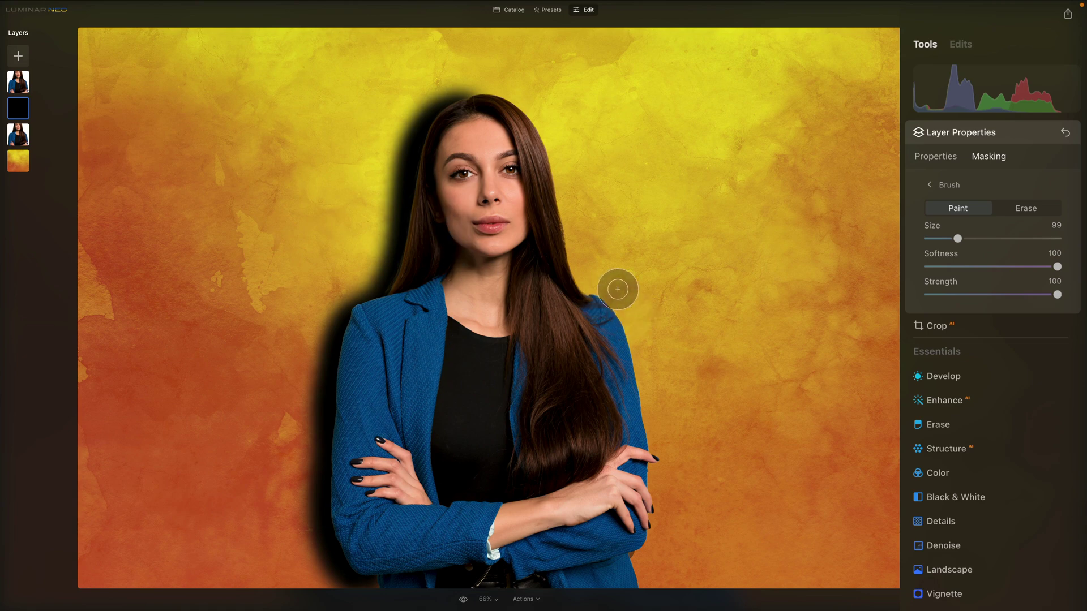
Step: Lower the brushed black shadow layer's opacity to 31
left_click(948, 183)
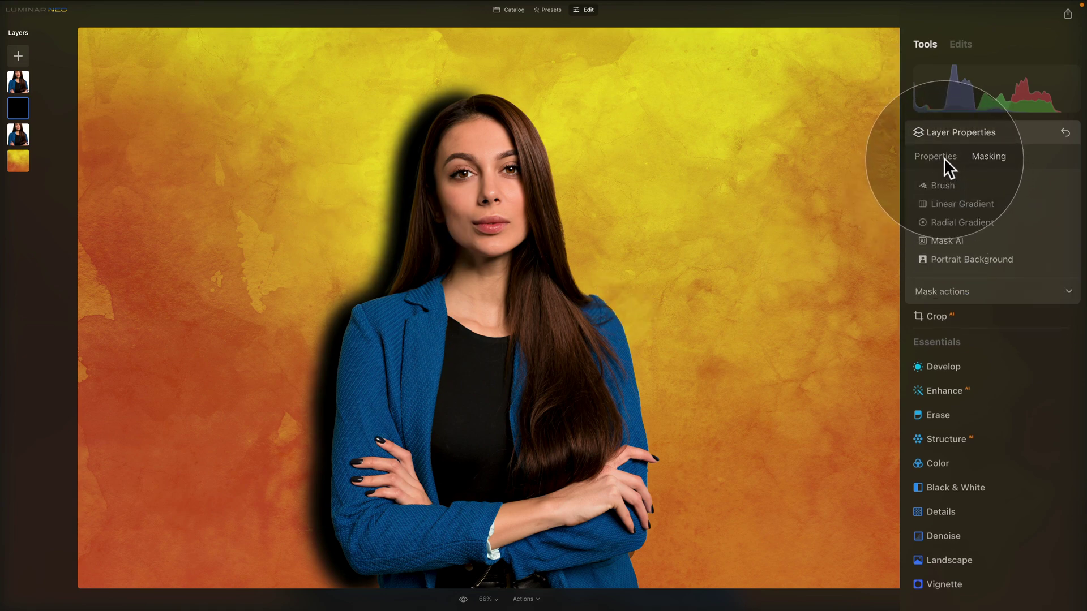
left_click(943, 158)
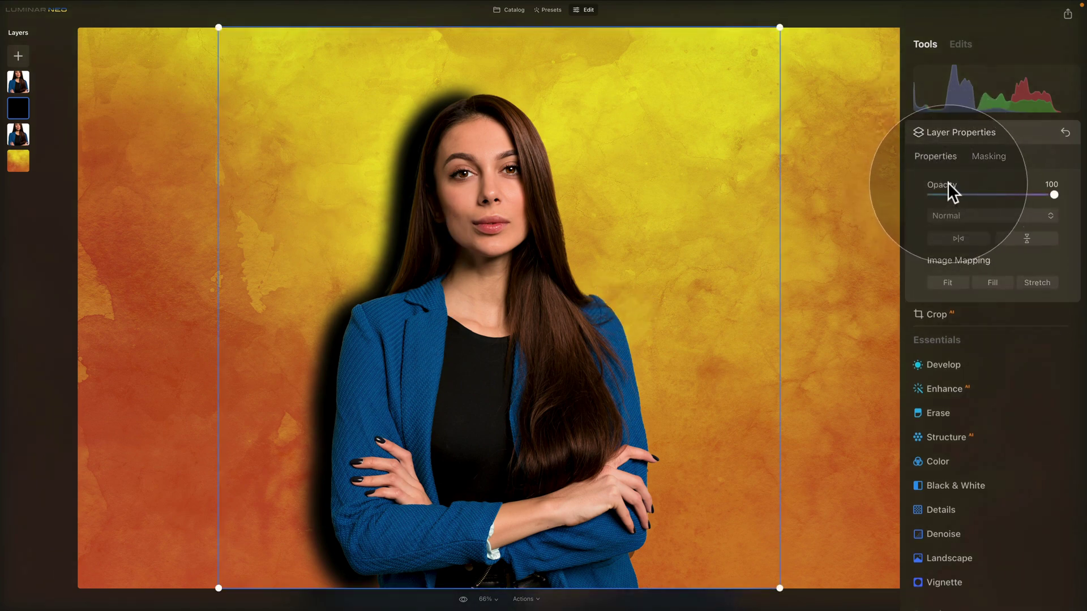
left_click_drag(1055, 195, 963, 194)
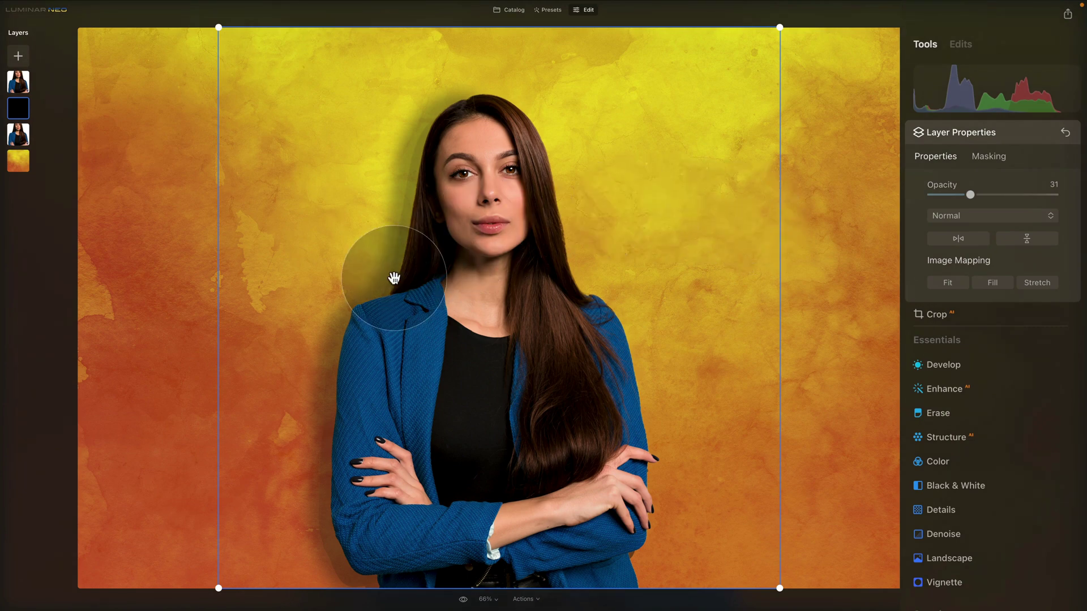
Step: Hide the black shadow layer and show it again to compare the image with and without the shadow
left_click(29, 111)
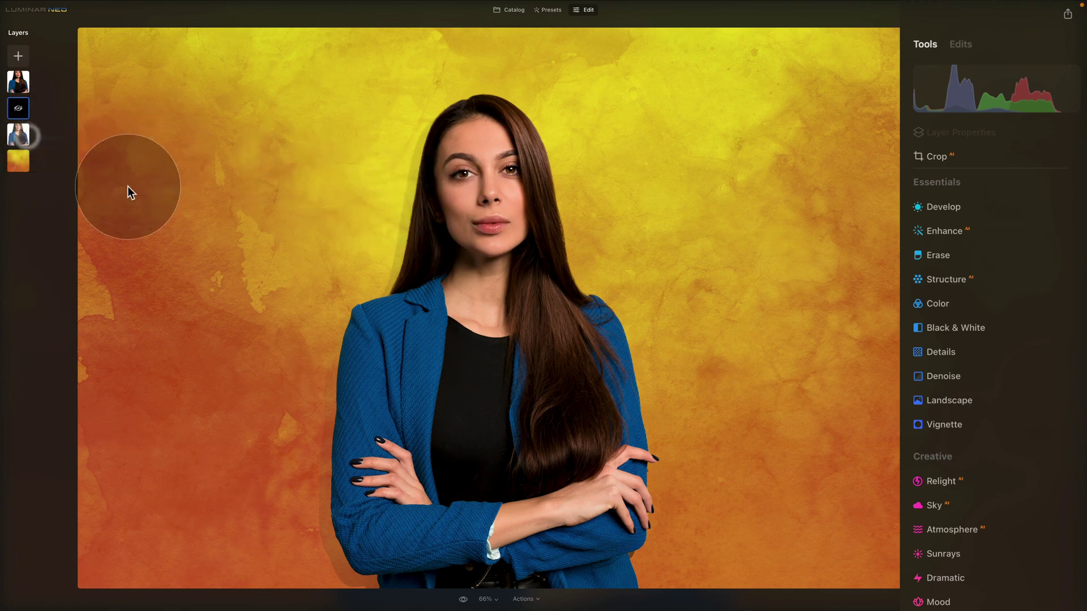
right_click(16, 107)
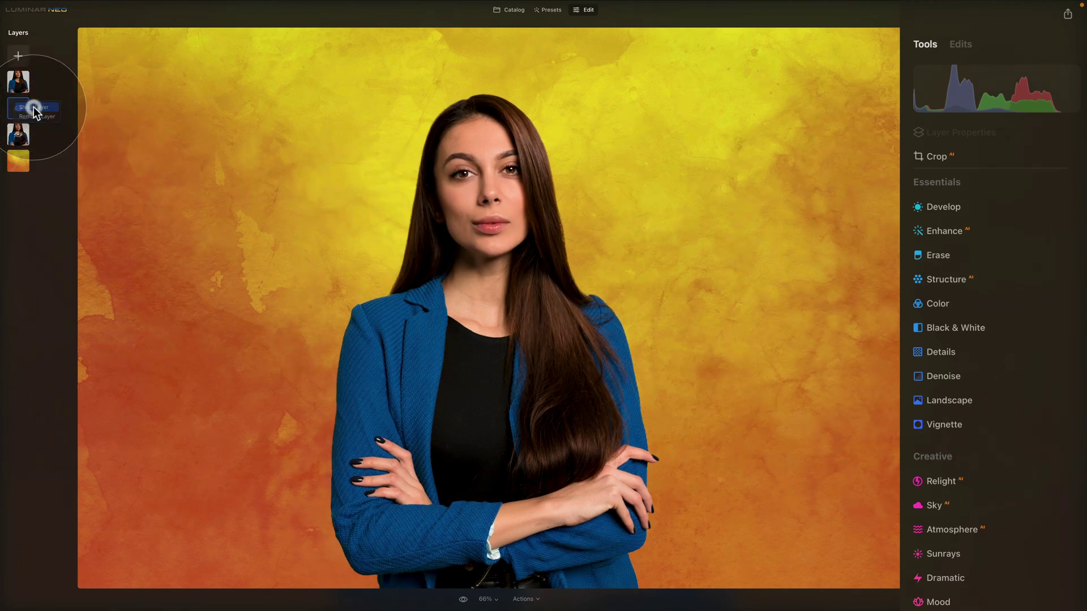
left_click(34, 107)
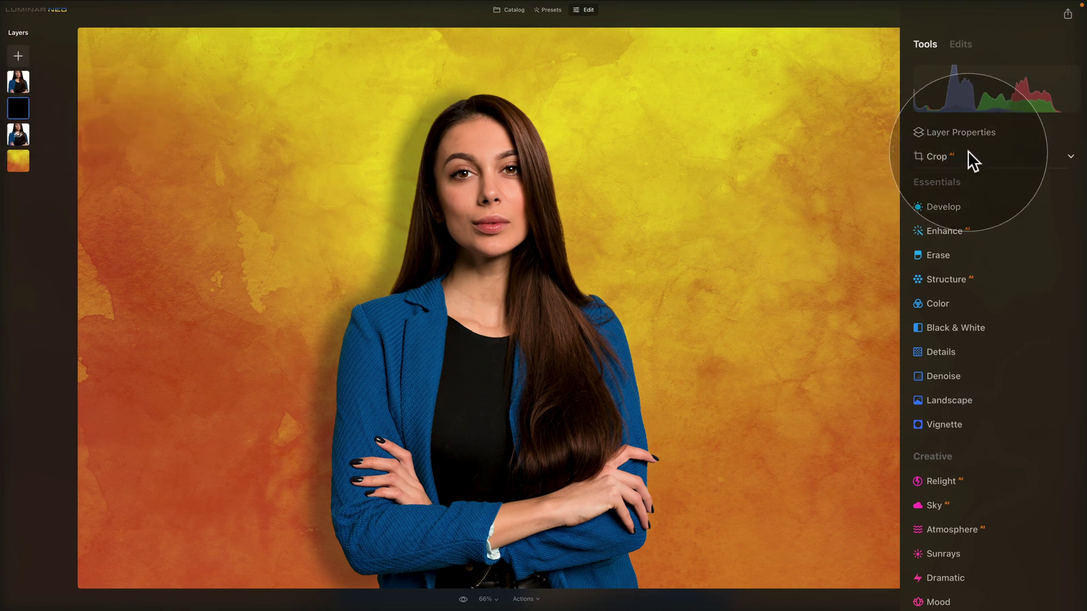
Step: Nudge the black shadow layer slightly to the left on the canvas
left_click(978, 132)
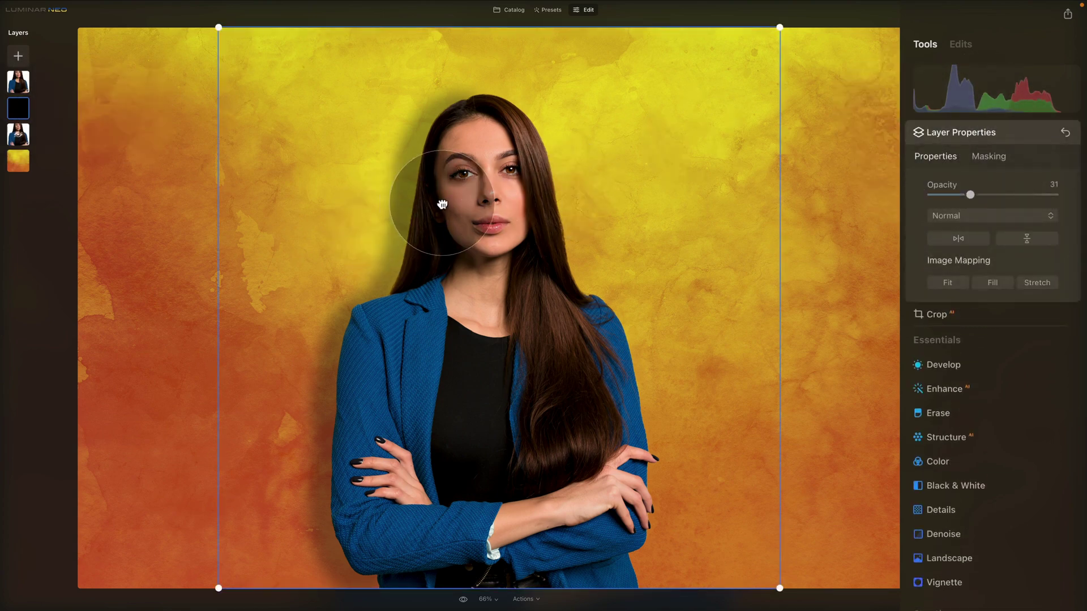
left_click_drag(439, 206, 440, 225)
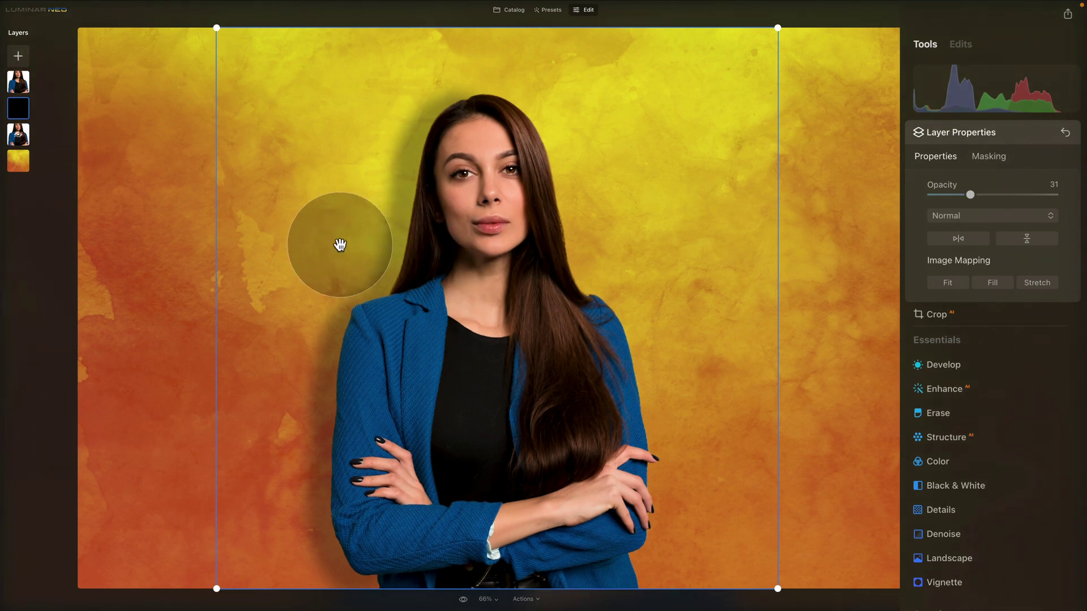
Step: Add the plain black picture from My Images as a second shadow layer directly beneath the original woman layer
left_click(17, 57)
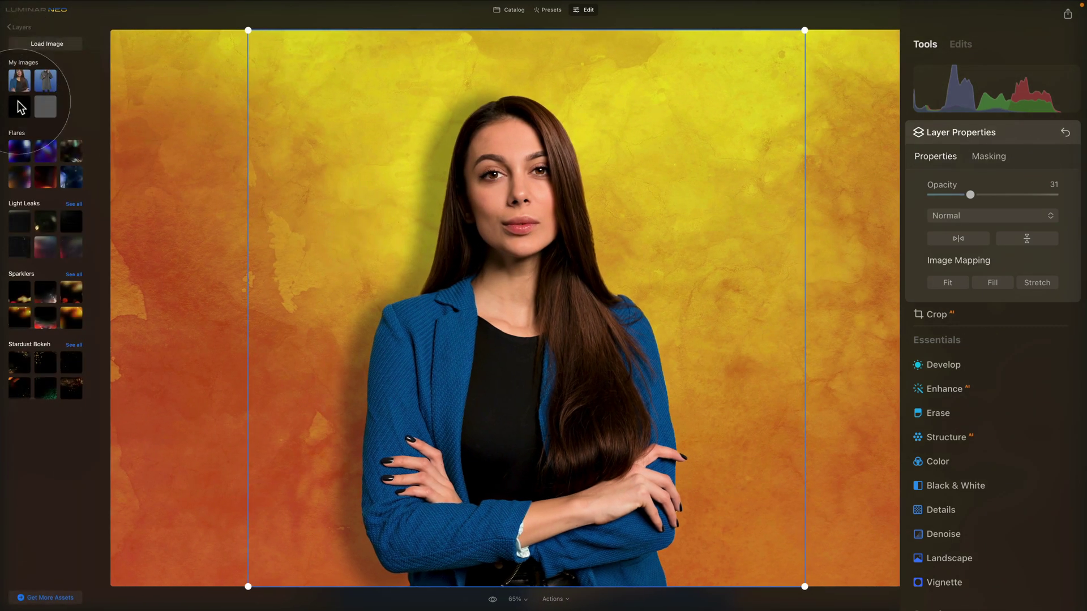
left_click(21, 107)
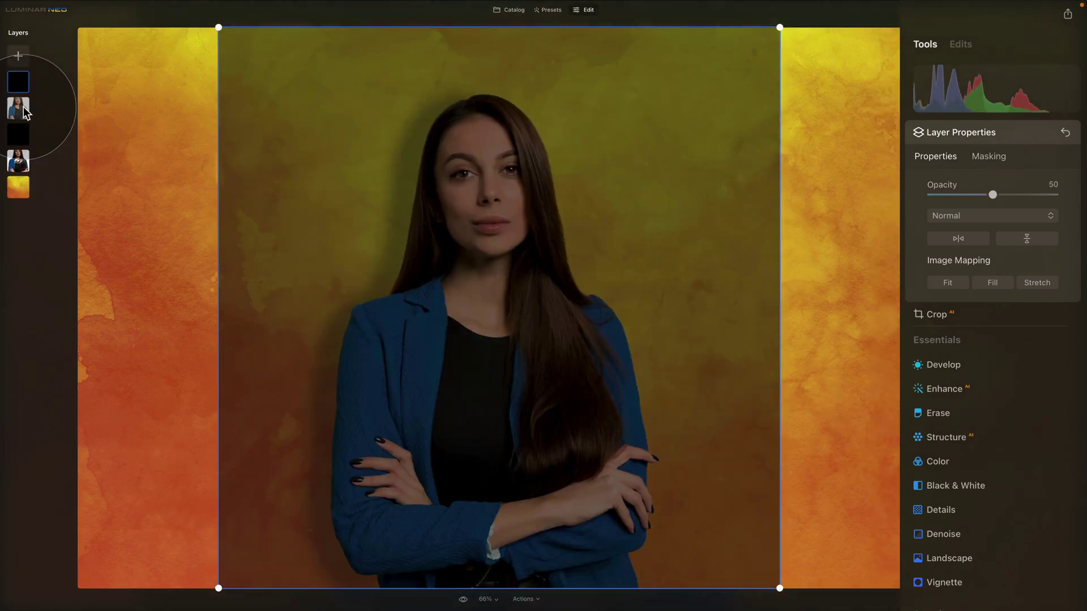
left_click_drag(21, 83, 21, 110)
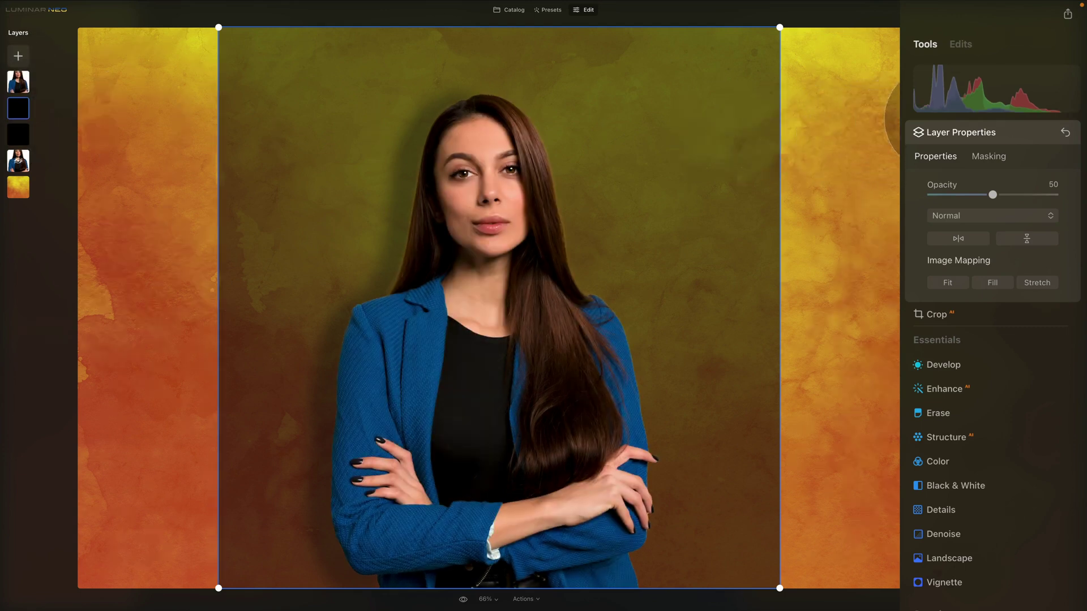
Step: Set the new black layer's opacity to 100 and hide it by filling and inverting its mask
left_click_drag(994, 194, 1073, 199)
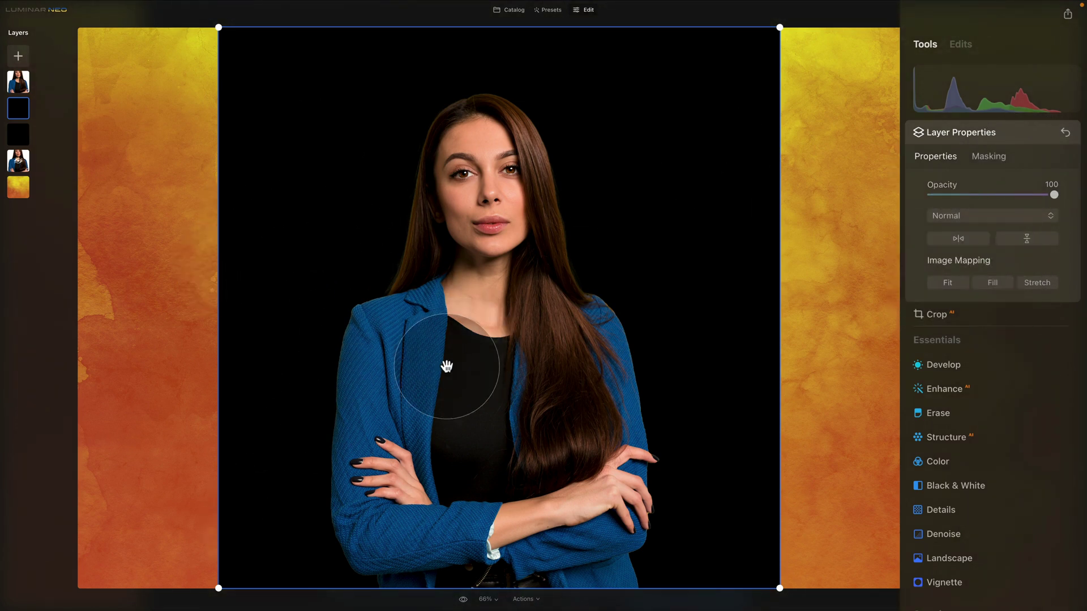
left_click(990, 158)
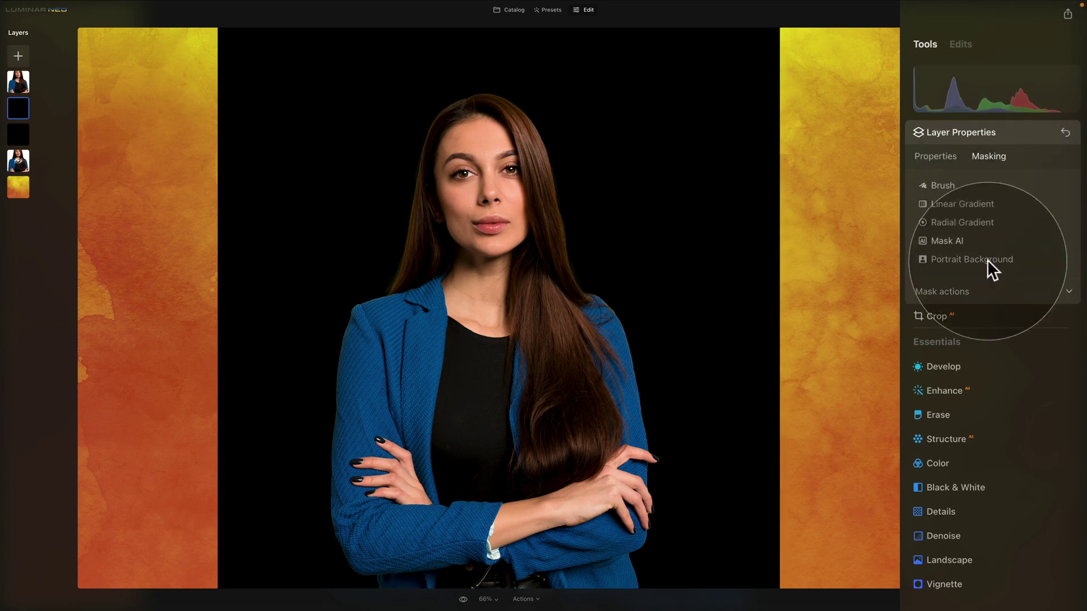
left_click(984, 291)
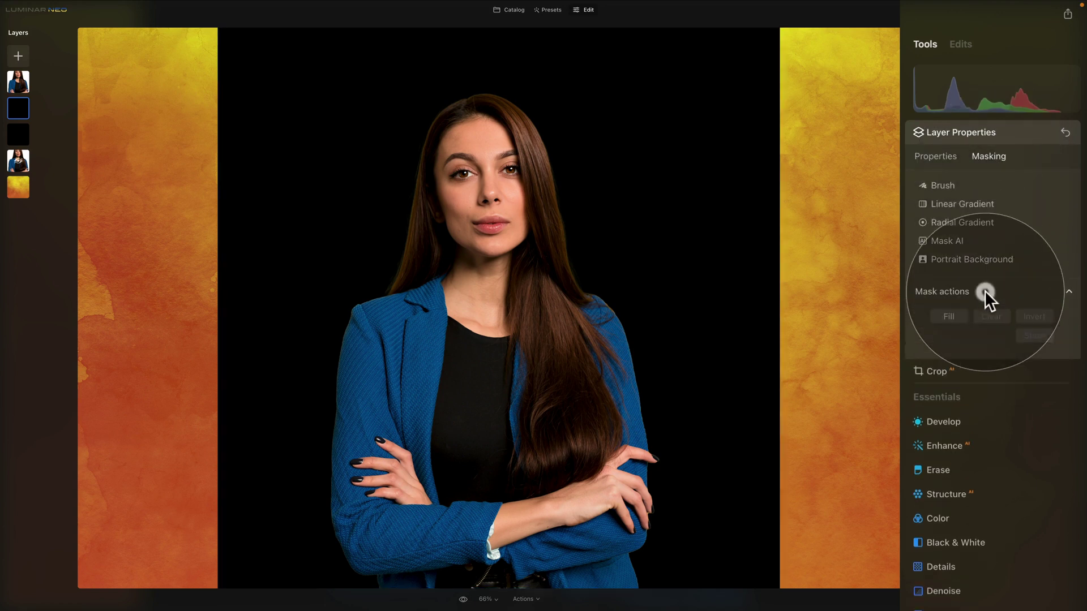
left_click(959, 317)
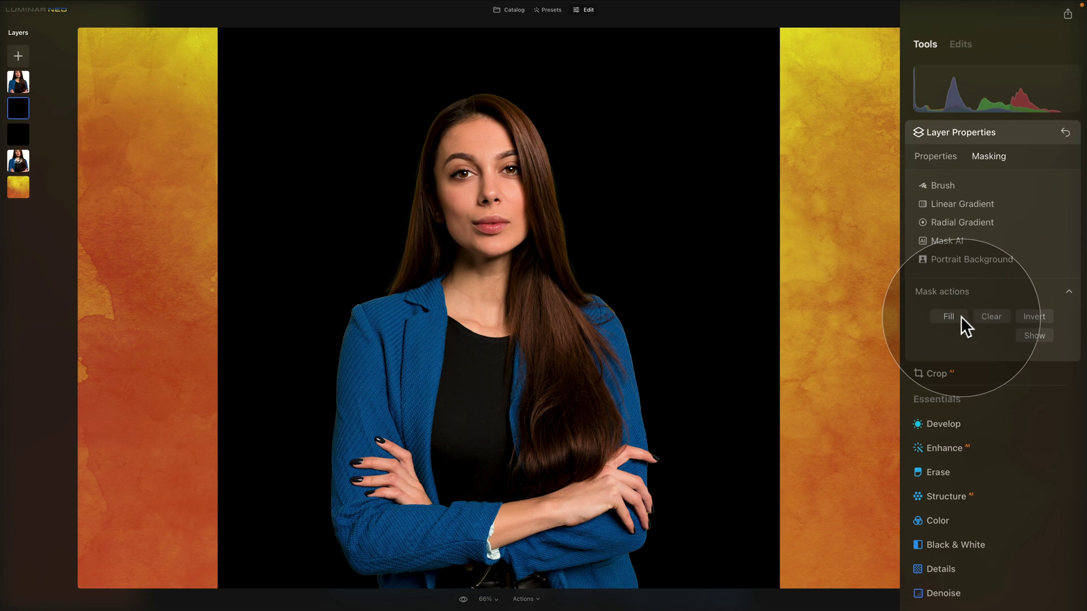
left_click(1048, 316)
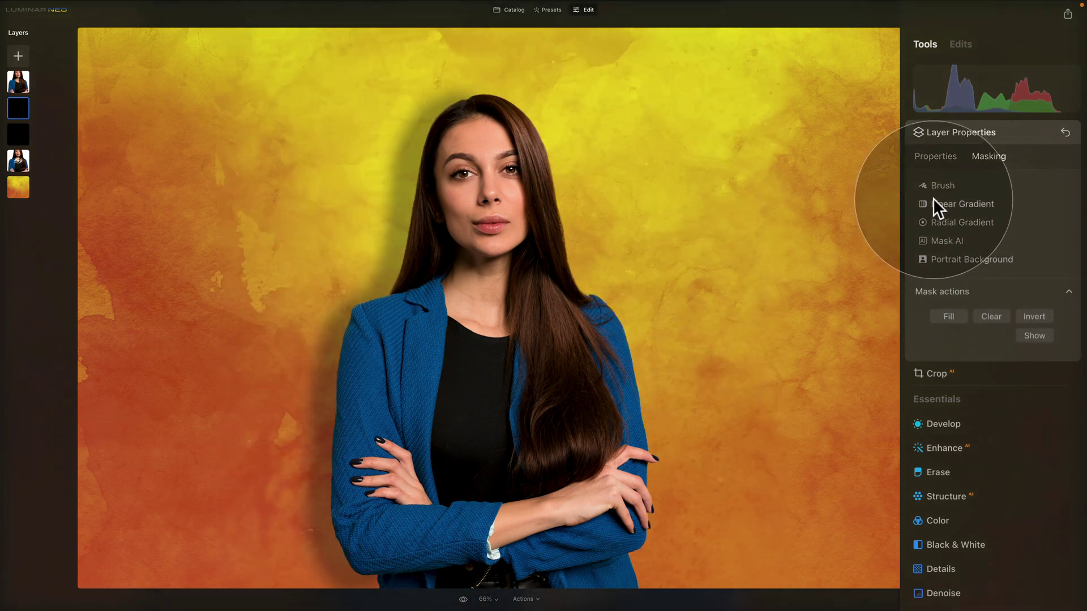
Step: Brush a tighter shadow into the new black layer's mask along the left outline of the woman's hair and arm, using brush size 90
left_click(947, 185)
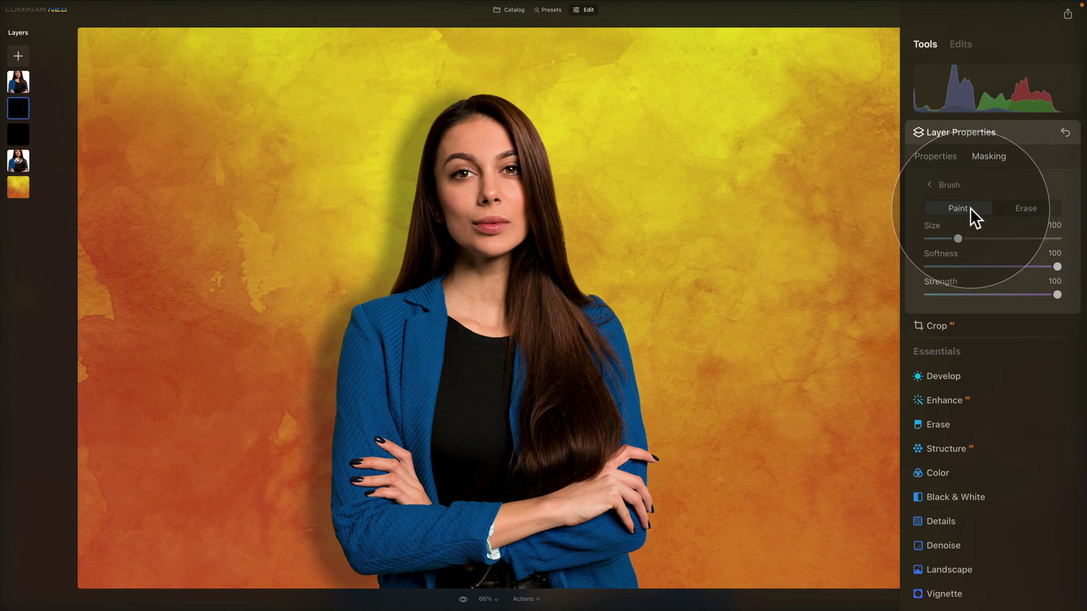
left_click_drag(949, 243, 954, 238)
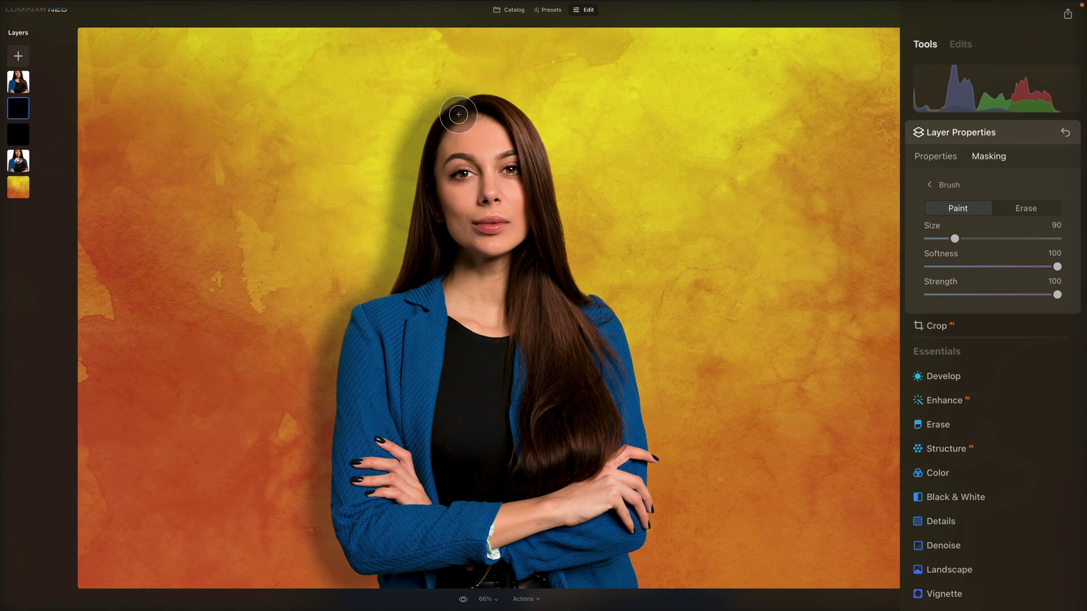
left_click_drag(457, 116, 450, 121)
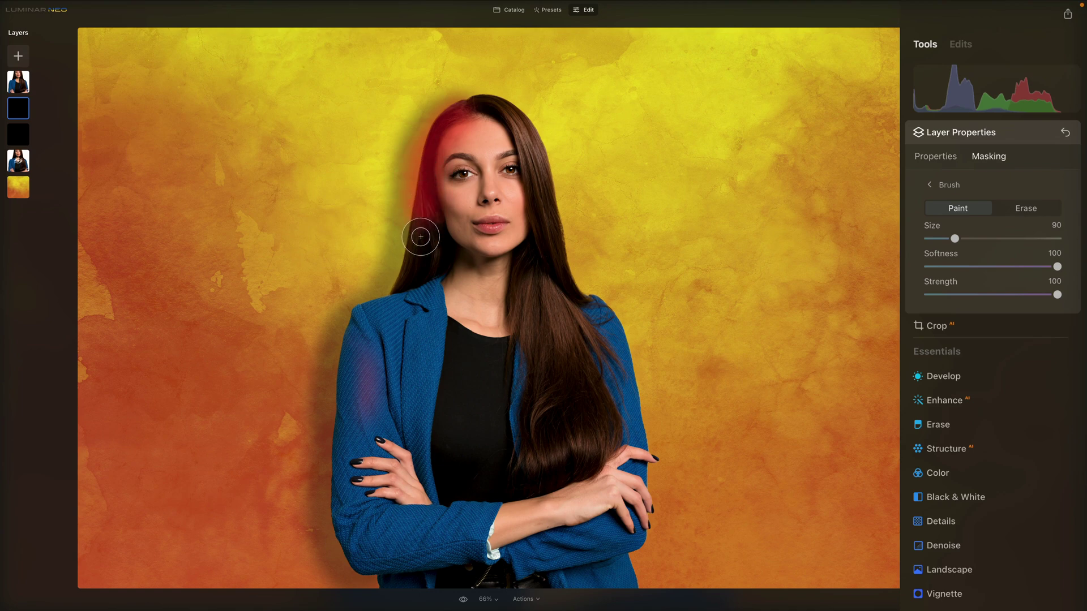
left_click_drag(420, 236, 415, 258)
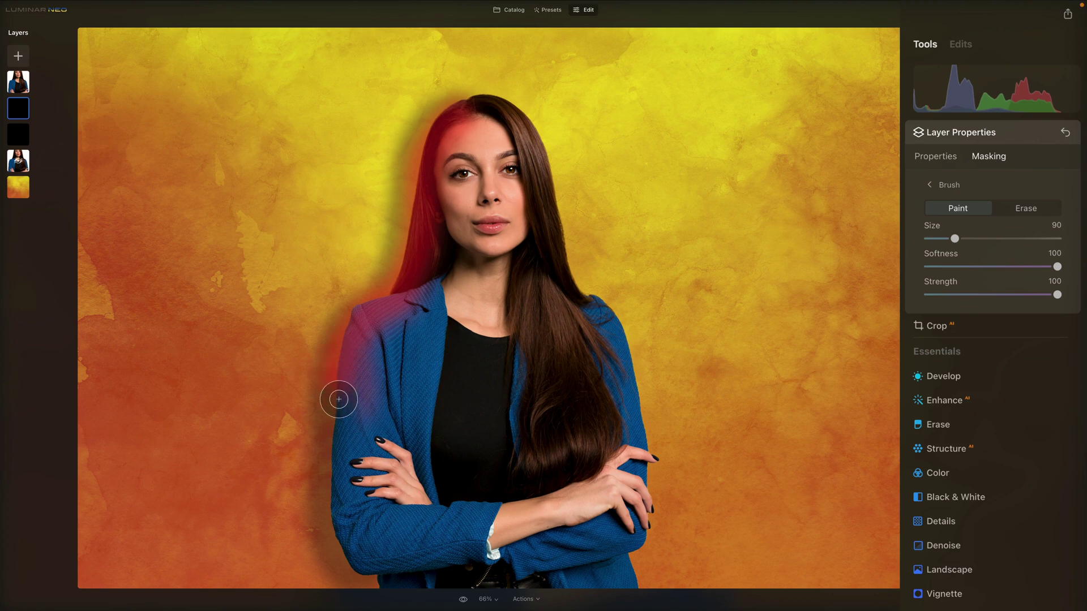
left_click_drag(339, 400, 338, 436)
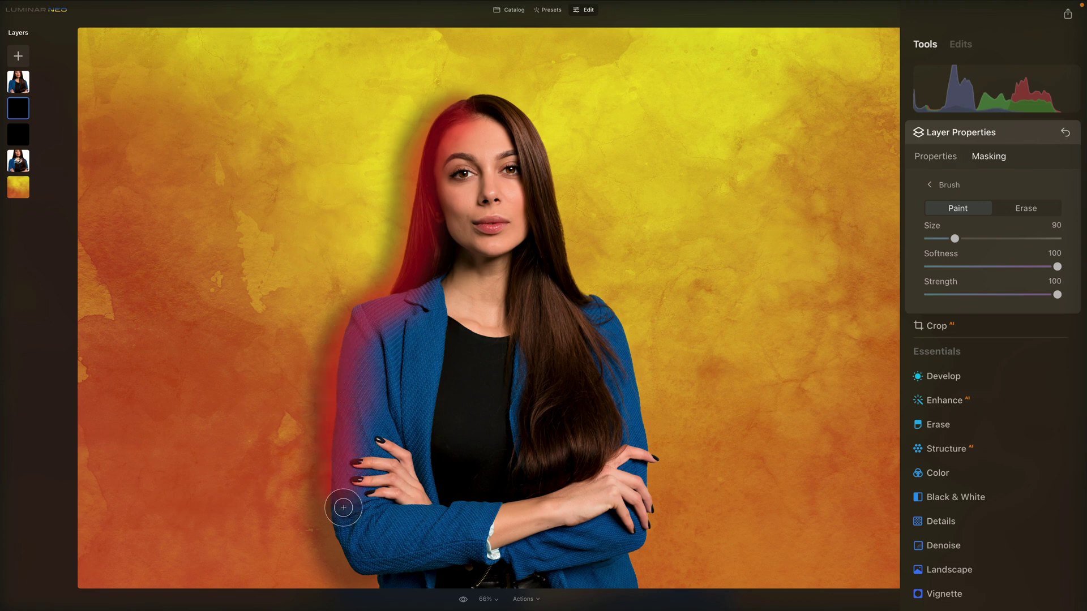
mouse_move(343, 508)
left_mouse_down()
mouse_move(339, 494)
mouse_move(340, 506)
left_mouse_up()
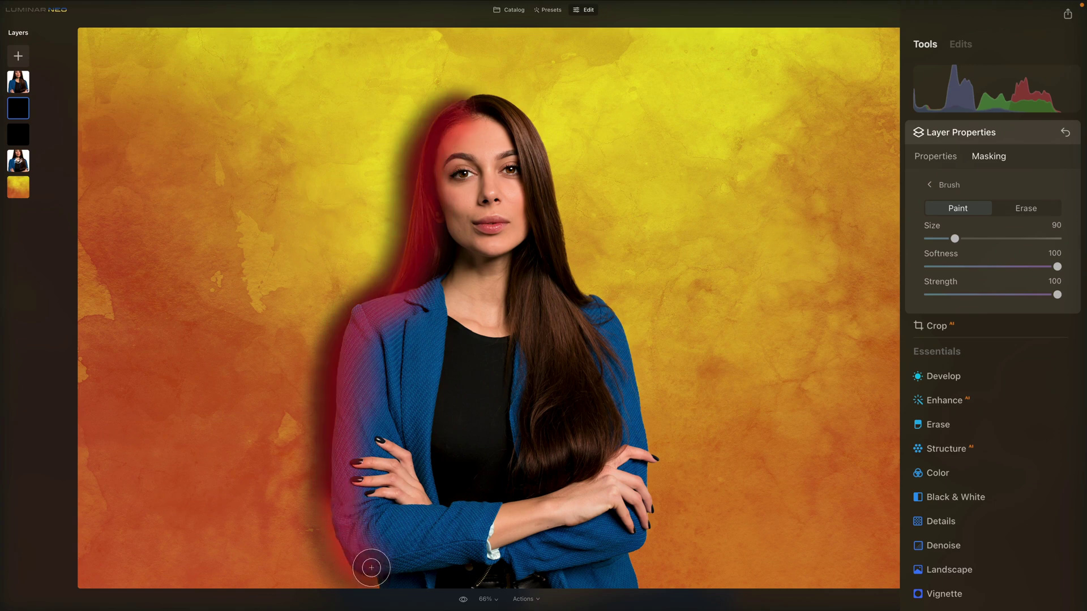
mouse_move(387, 581)
left_mouse_down()
mouse_move(338, 519)
mouse_move(349, 347)
mouse_move(364, 327)
mouse_move(374, 334)
left_mouse_up()
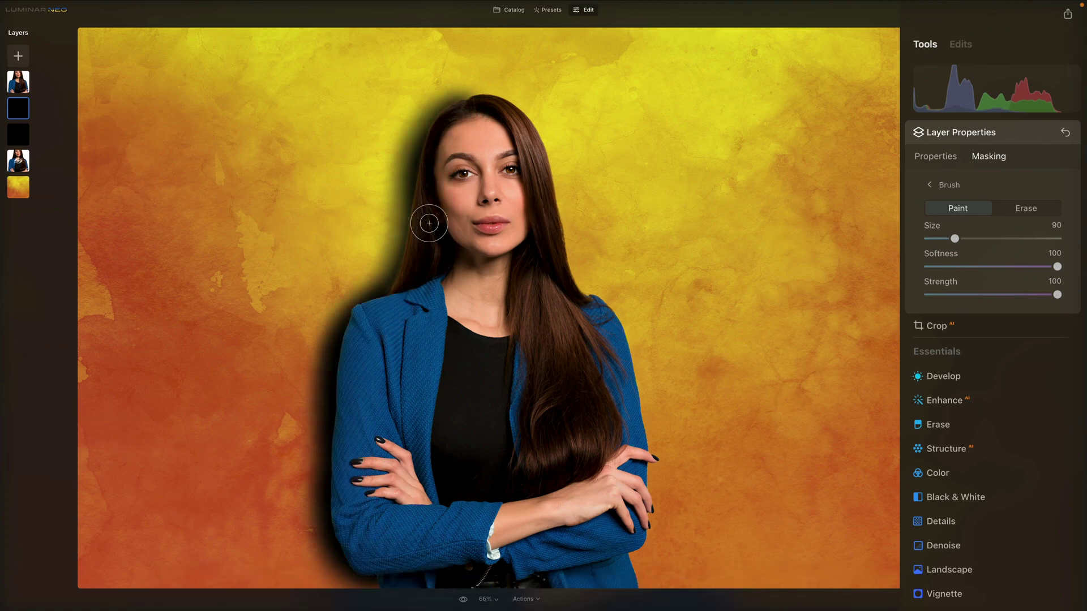
left_click_drag(425, 202, 418, 252)
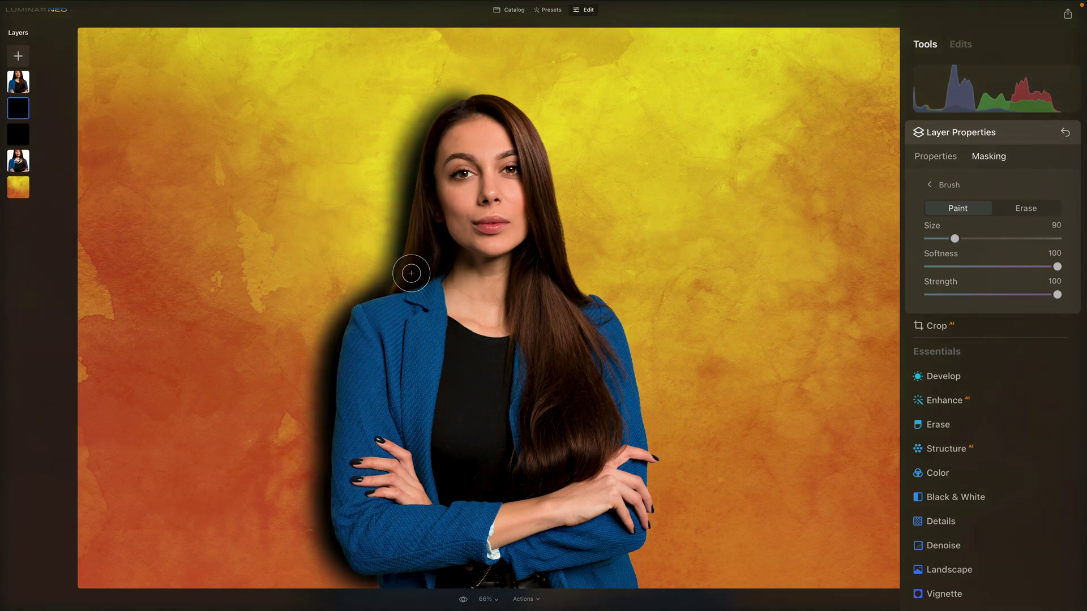
left_click_drag(412, 274, 394, 299)
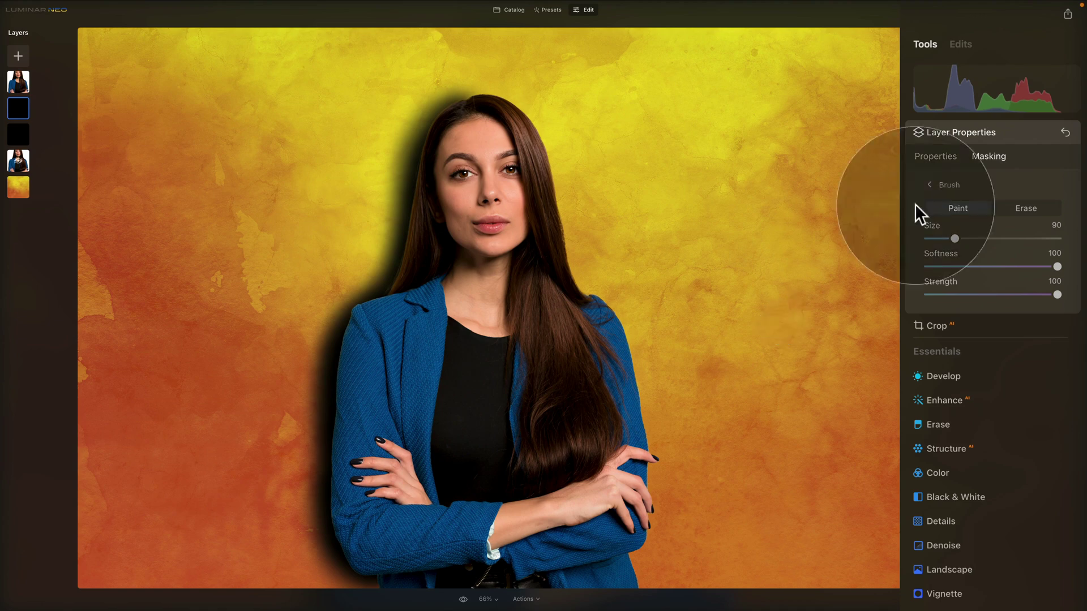
Step: Refine the upper black layer's mask at brush size 90, alternately erasing and painting the shadow along the left outline of the woman's hair and arm
left_click(1025, 209)
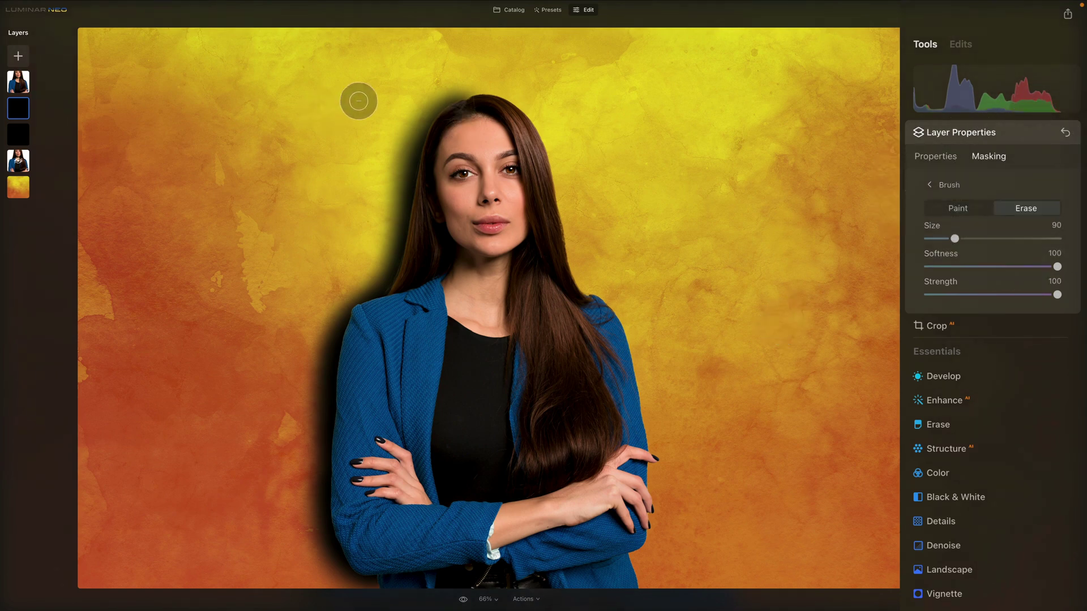
mouse_move(400, 126)
left_mouse_down()
mouse_move(374, 255)
mouse_move(328, 303)
mouse_move(308, 372)
mouse_move(300, 424)
mouse_move(323, 462)
left_mouse_up()
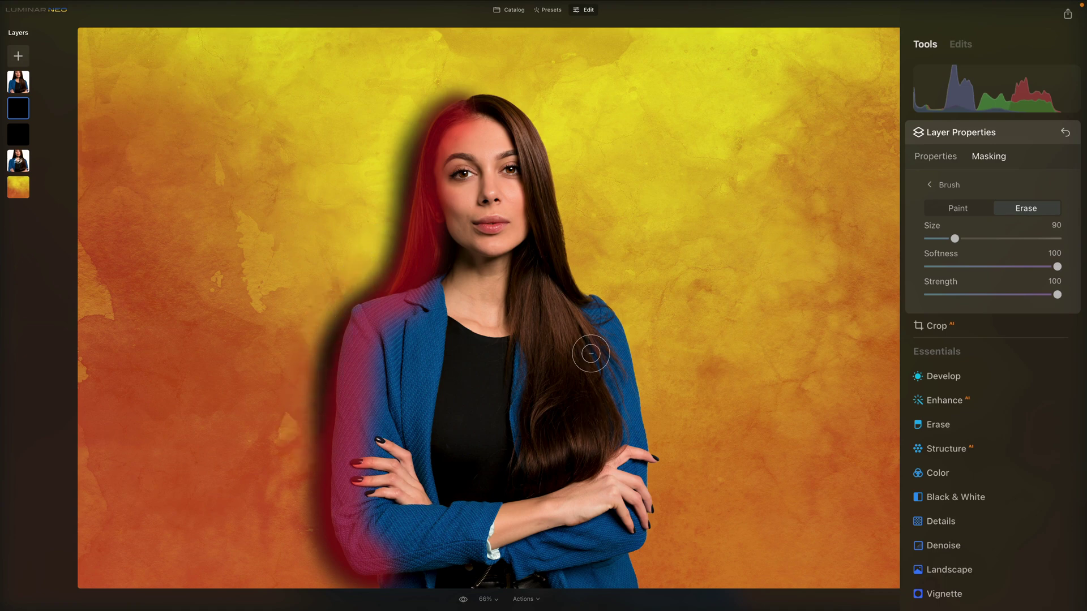
left_click(966, 208)
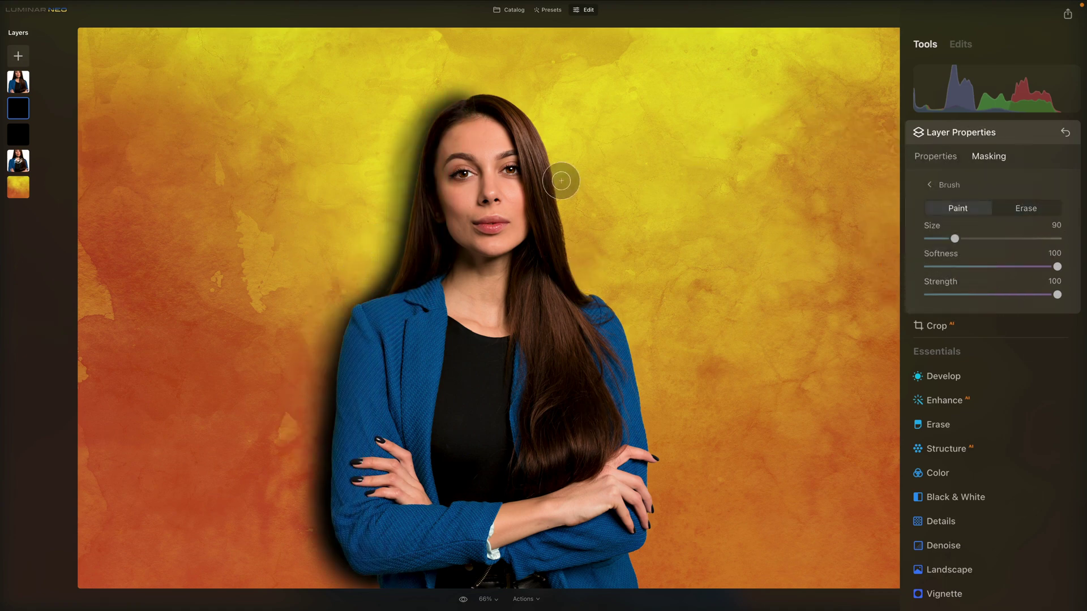
left_click_drag(462, 116, 424, 204)
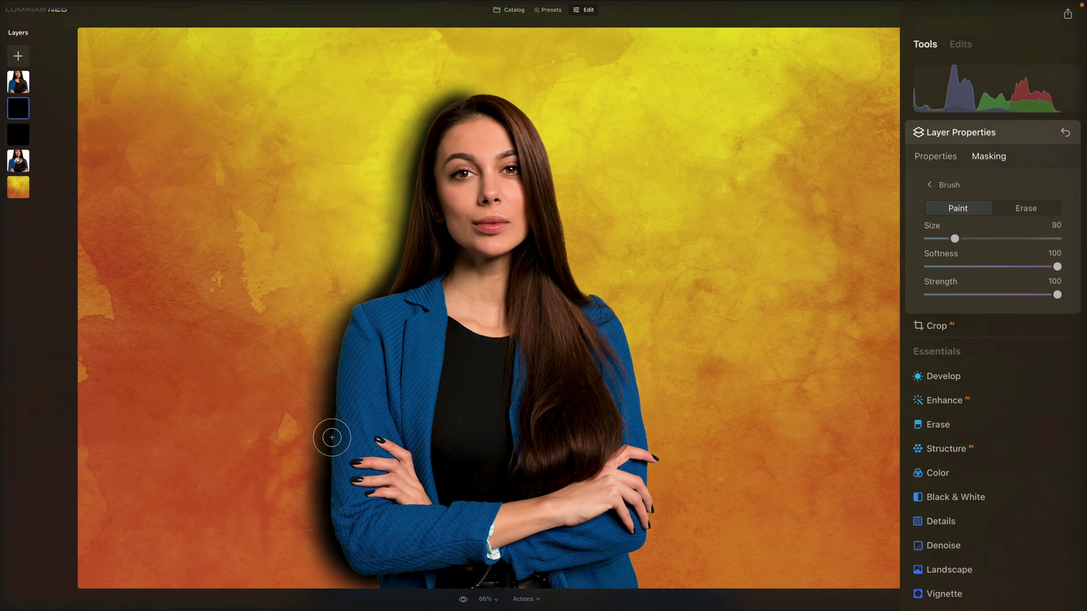
left_click(1026, 208)
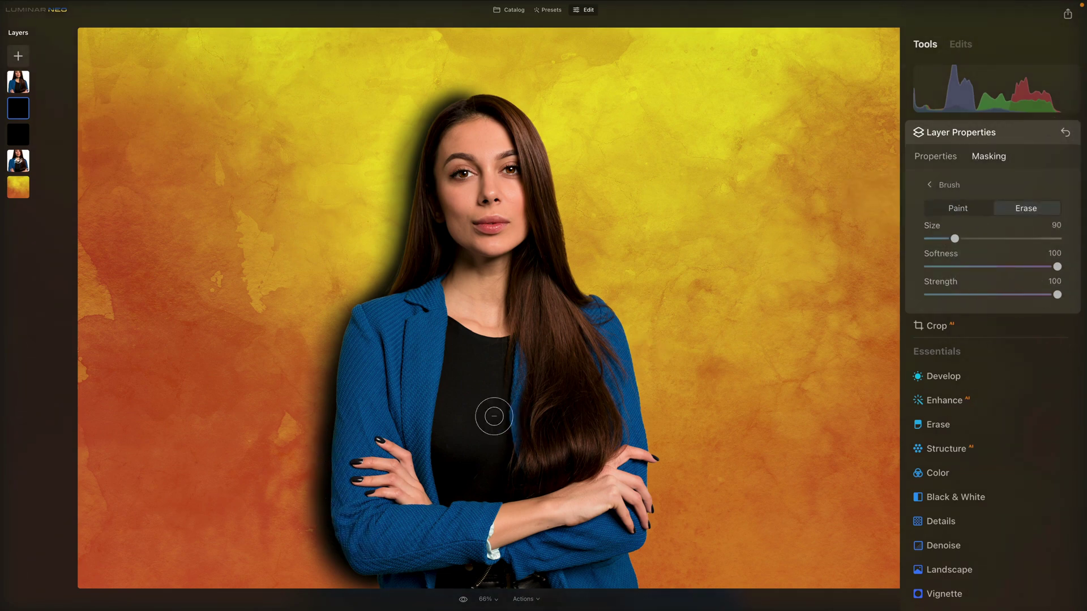
left_click_drag(304, 416, 302, 434)
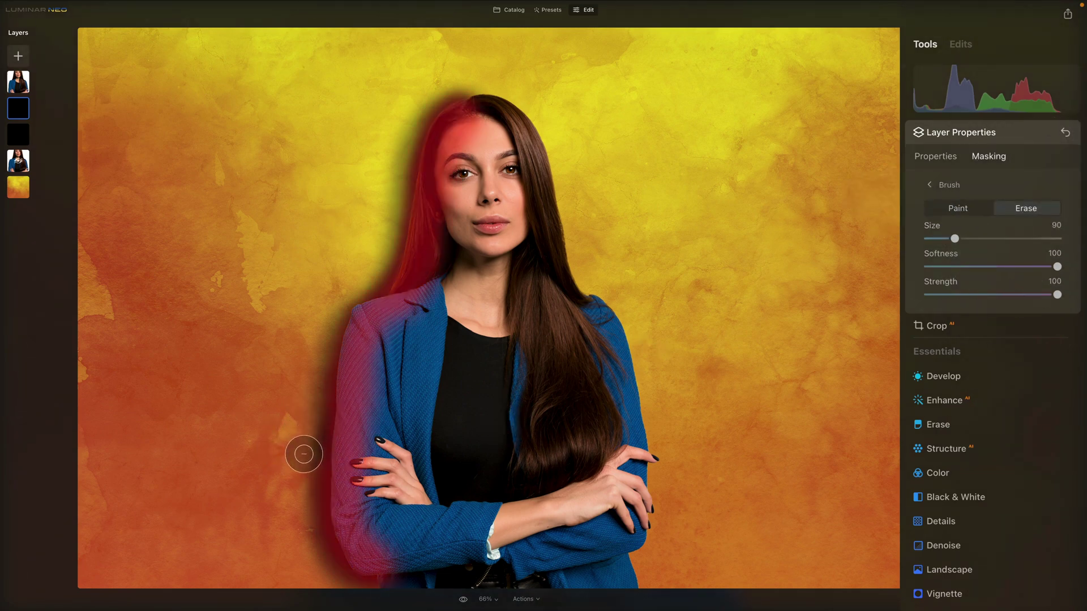
mouse_move(302, 484)
left_mouse_down()
mouse_move(314, 572)
mouse_move(602, 568)
left_mouse_up()
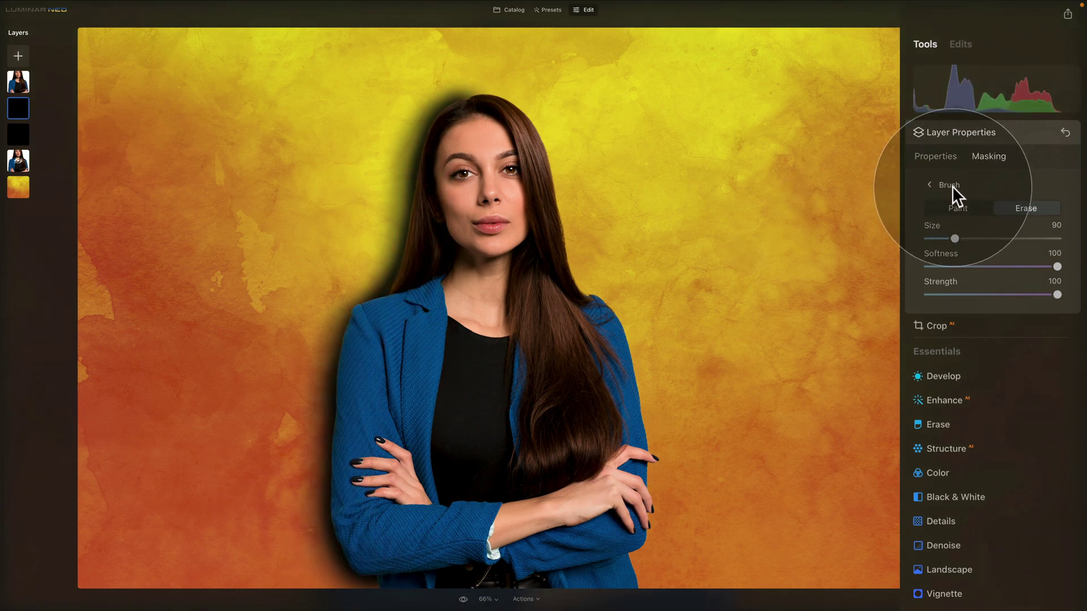
Step: Set the upper black layer's opacity to 37 and nudge it slightly to the right
left_click(946, 156)
left_click_drag(1058, 194, 967, 195)
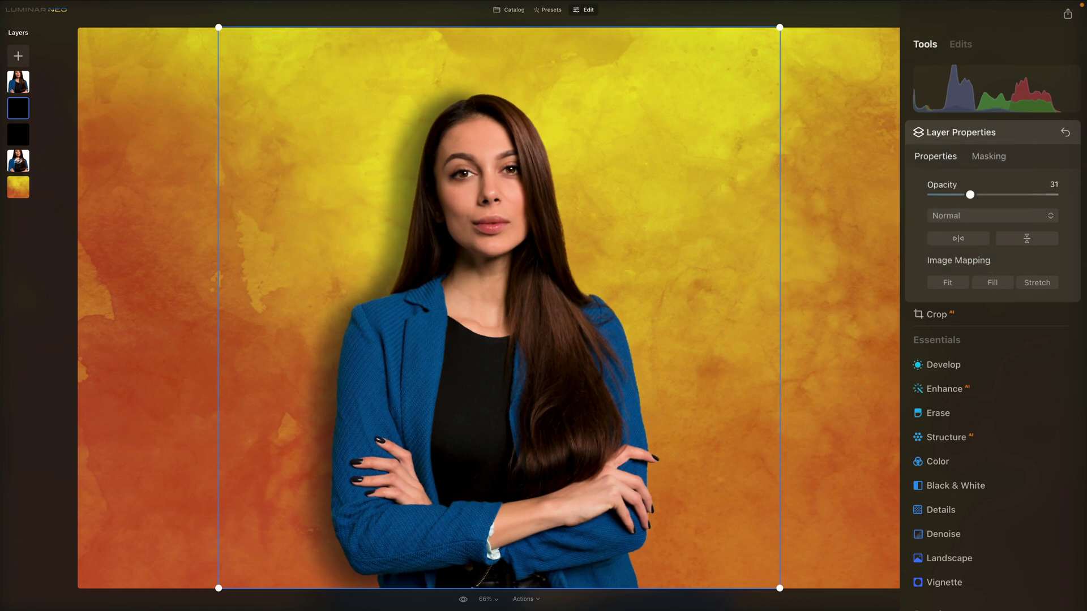
left_click_drag(401, 271, 402, 272)
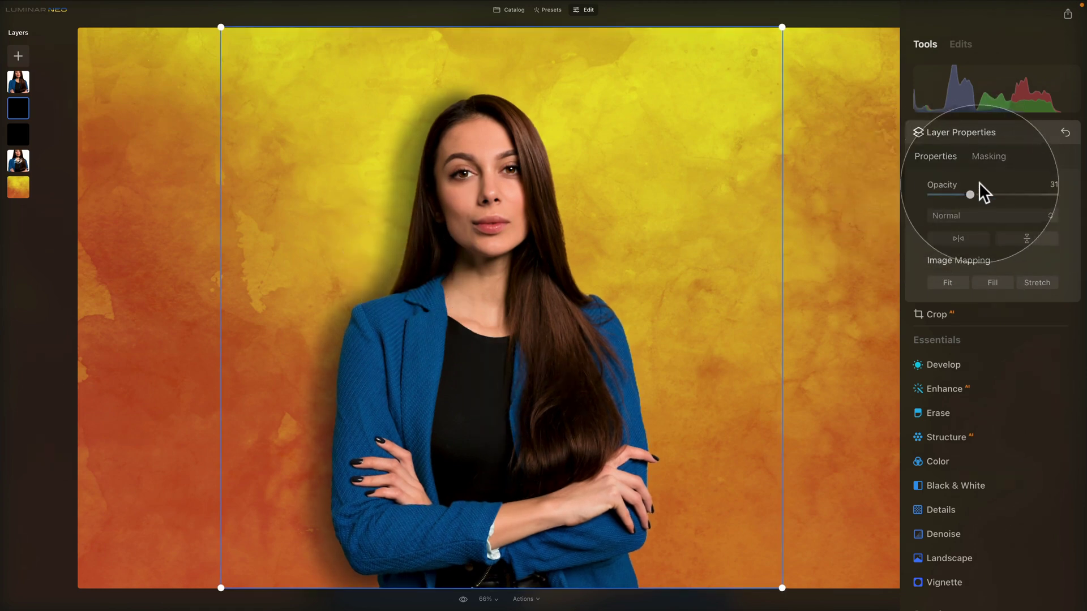
mouse_move(969, 193)
left_mouse_down()
mouse_move(942, 192)
mouse_move(981, 193)
mouse_move(971, 195)
left_mouse_up()
Step: Nudge the lower black shadow layer and the upper one slightly to the left
left_click(25, 144)
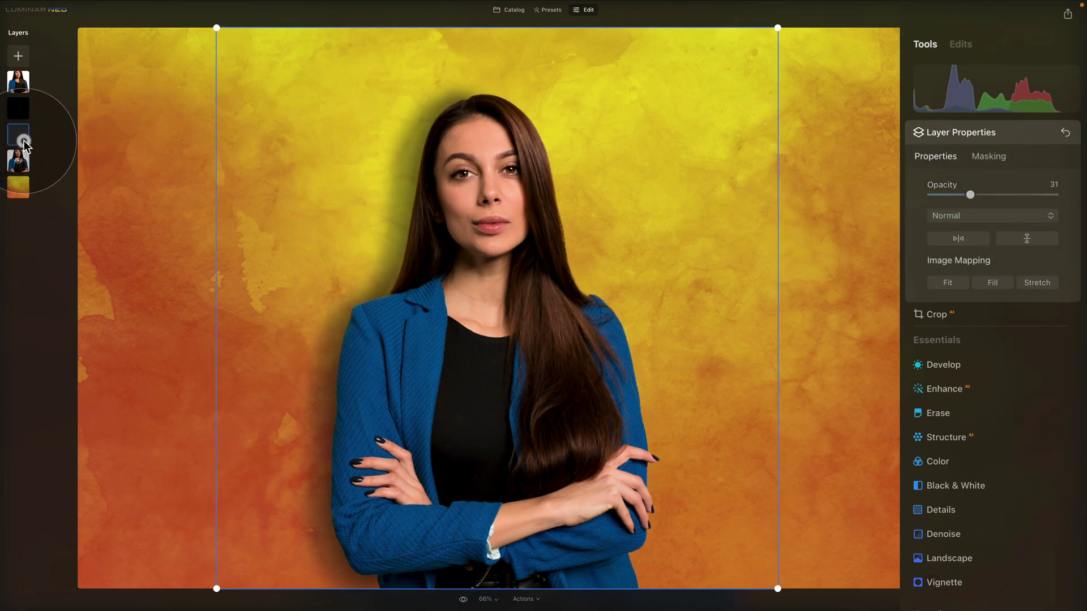
left_click(483, 260)
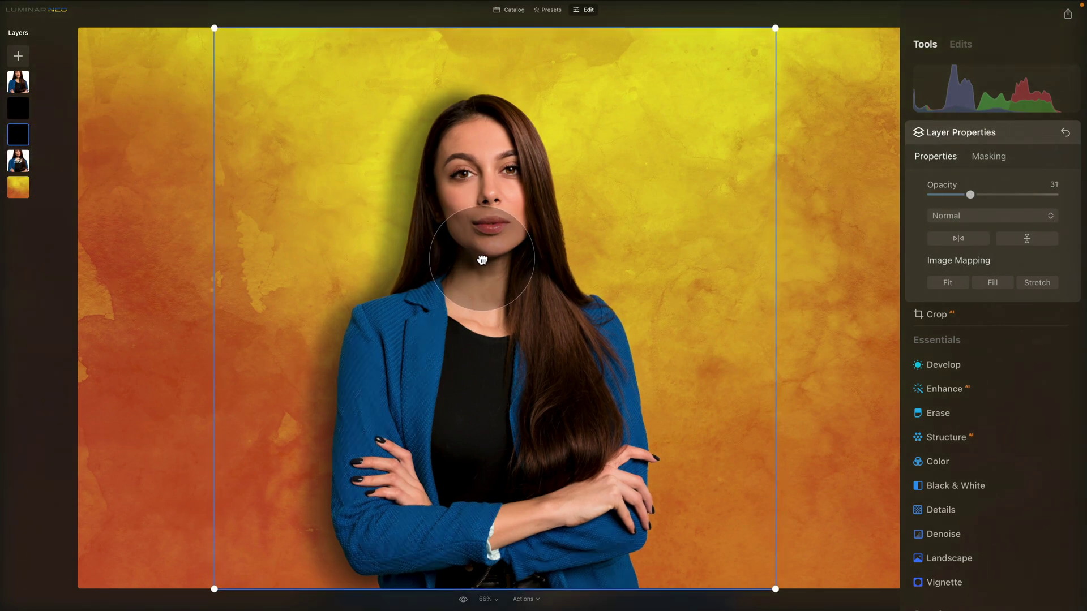
left_click(18, 108)
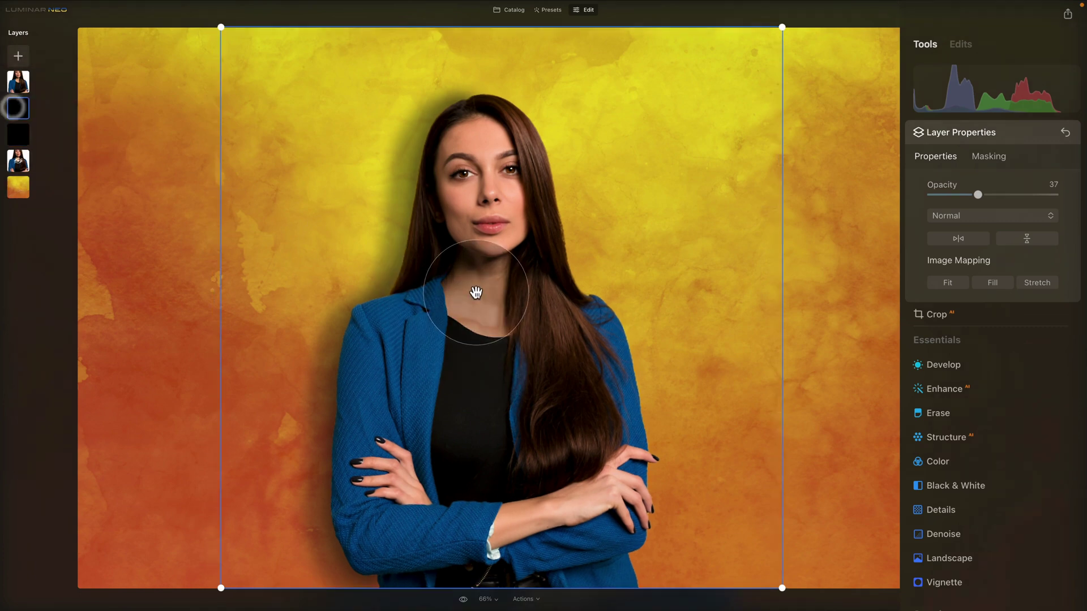
left_click_drag(476, 293, 474, 294)
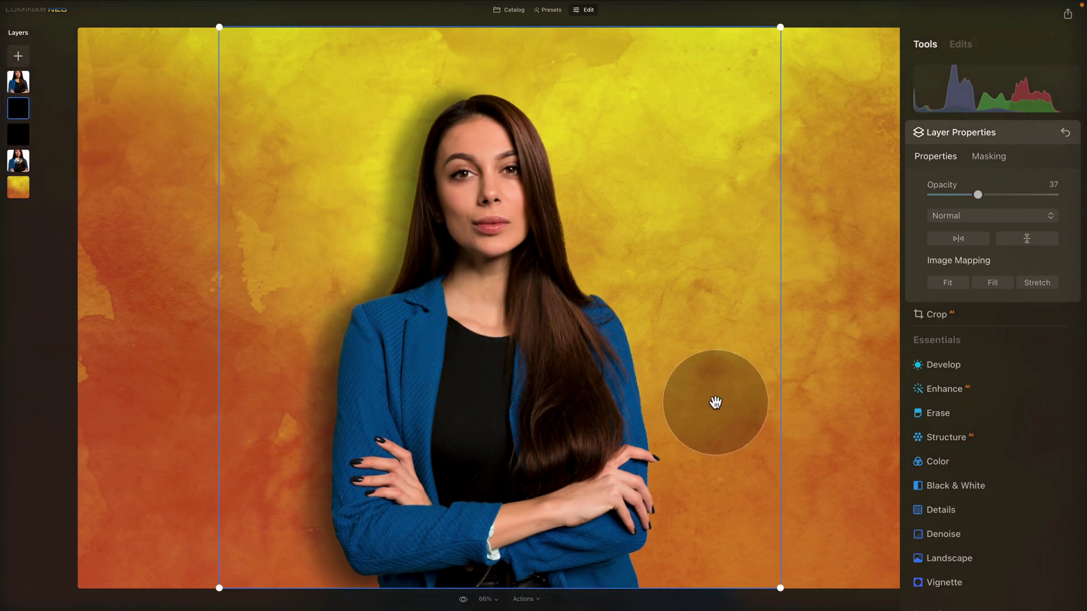
Step: Clean up the upper black layer's mask beside the woman's left-hand sleeve, erasing and repainting the shadow edge with brush size 100
left_click(991, 157)
left_click(944, 187)
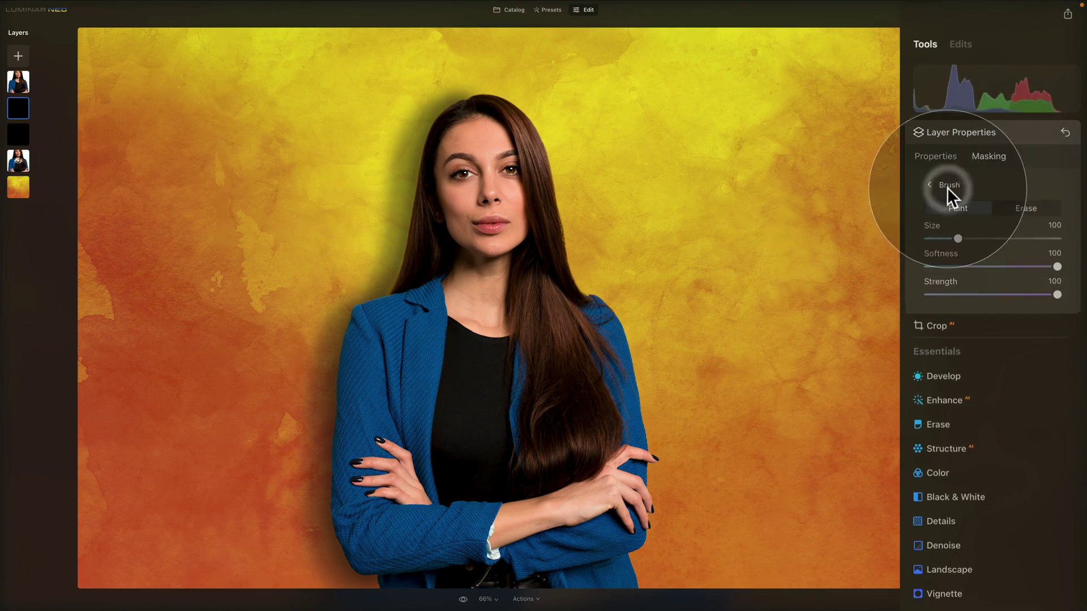
left_click(1036, 208)
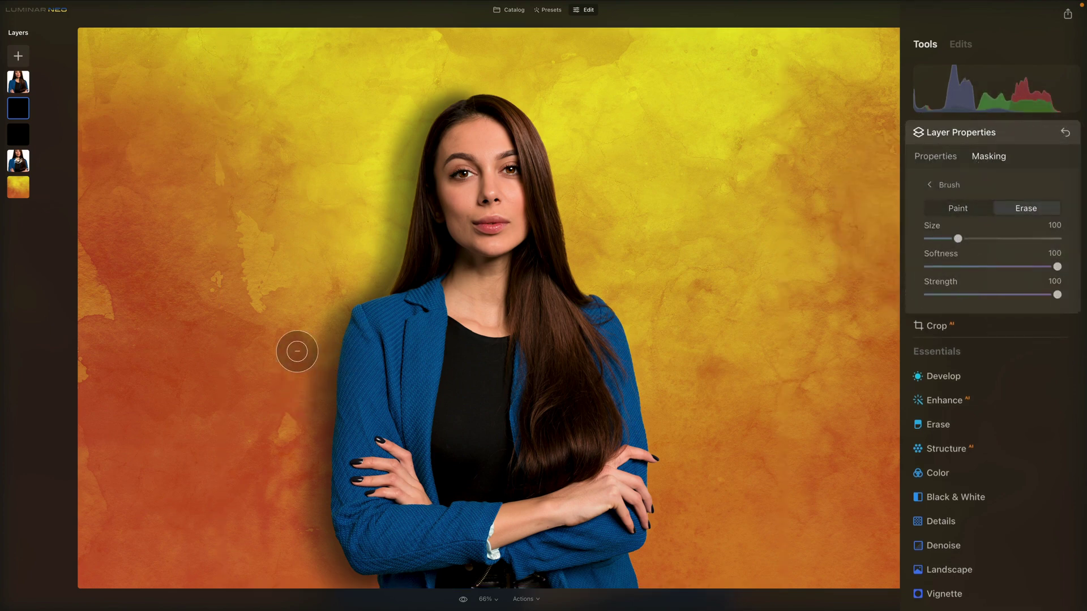
mouse_move(311, 420)
left_mouse_down()
mouse_move(315, 322)
mouse_move(301, 561)
mouse_move(374, 560)
mouse_move(383, 536)
left_mouse_up()
left_click(988, 207)
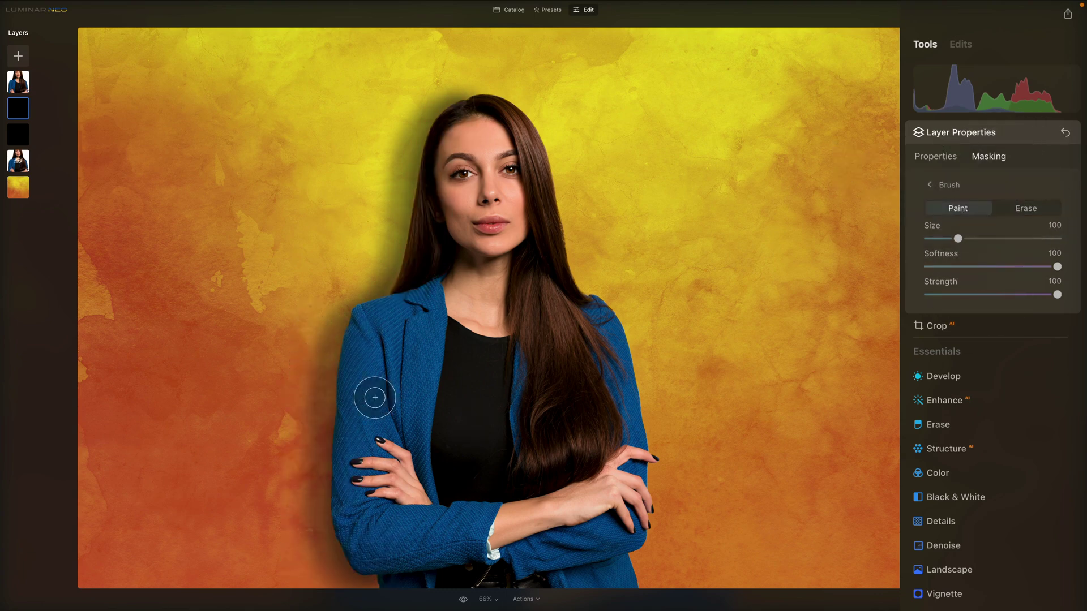
mouse_move(353, 437)
left_mouse_down()
mouse_move(368, 319)
mouse_move(343, 422)
left_mouse_up()
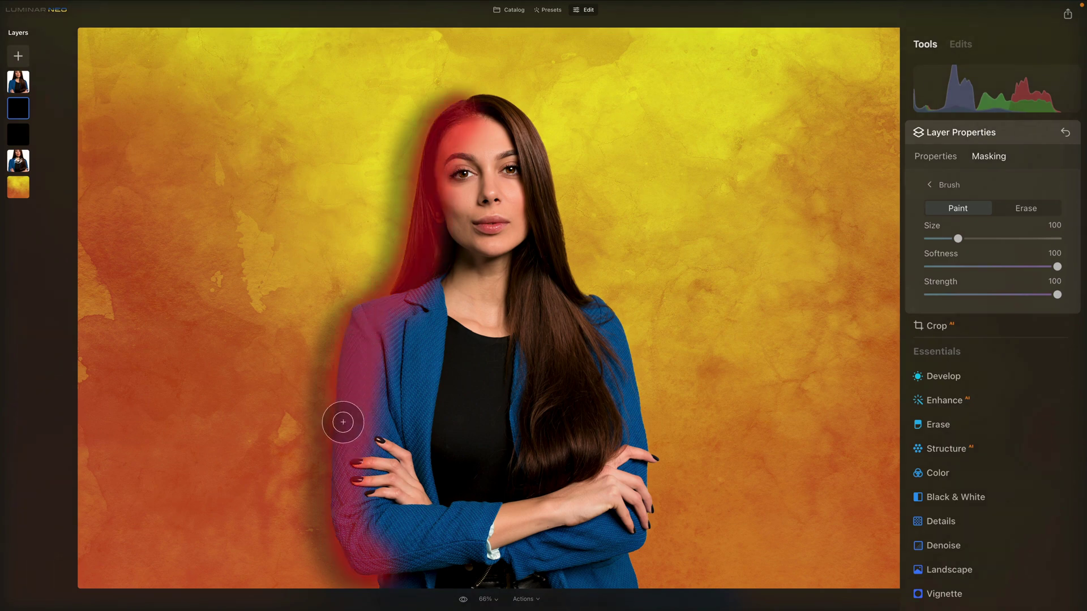
left_click(1012, 208)
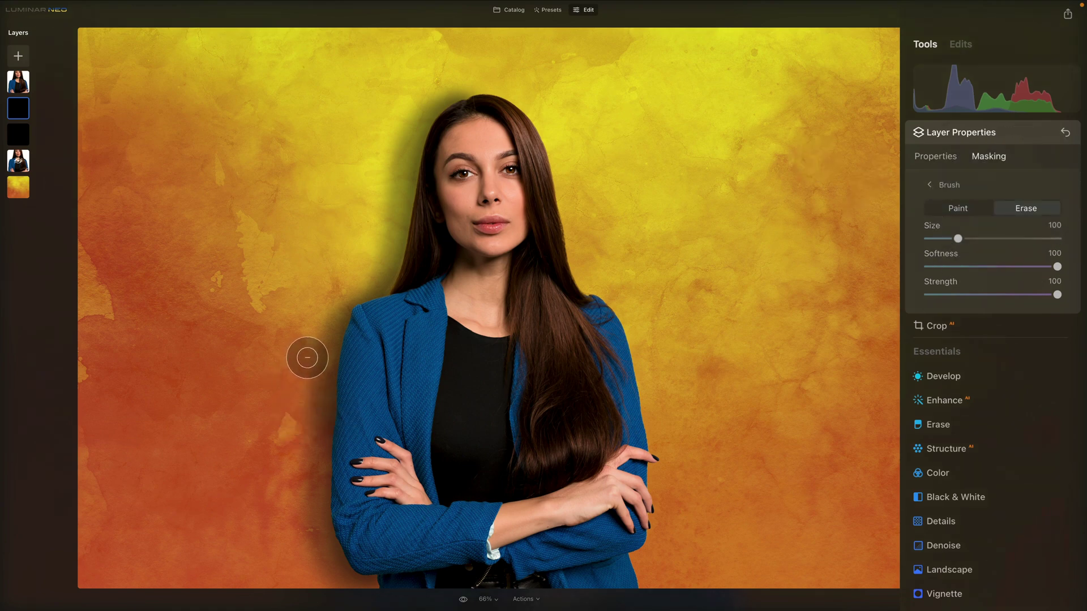
left_click_drag(306, 372, 300, 470)
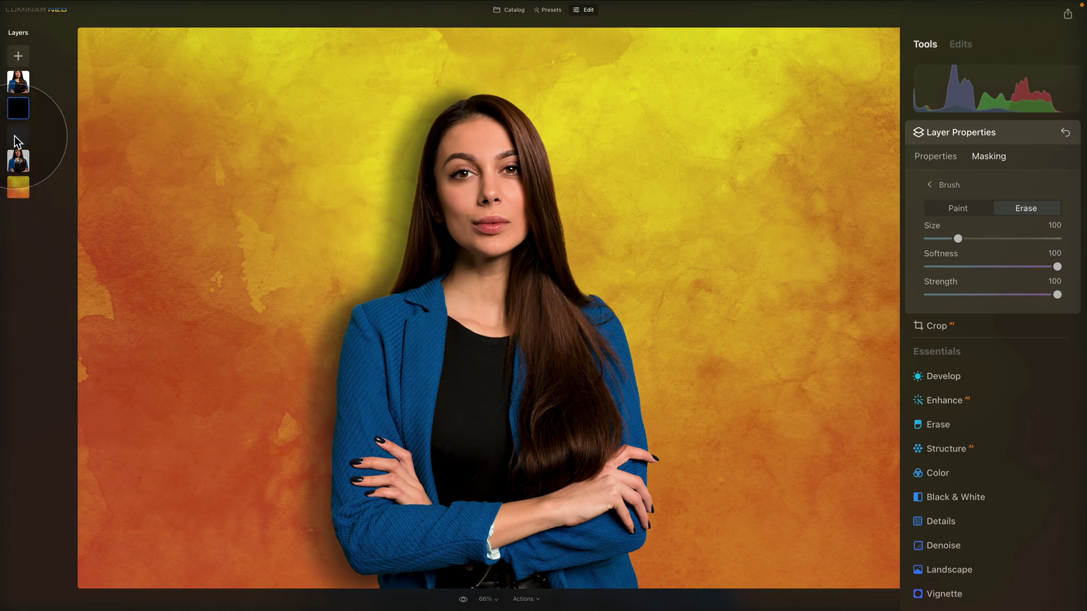
Step: Shift both black shadow layers slightly to the right, closer behind the woman
left_click(19, 108)
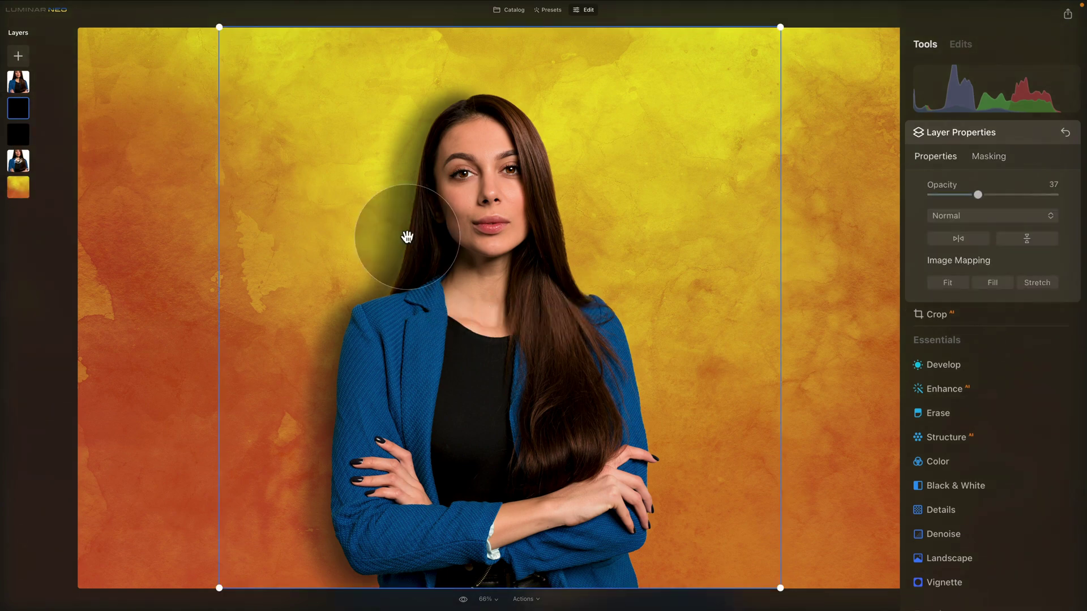
left_click_drag(376, 281, 379, 282)
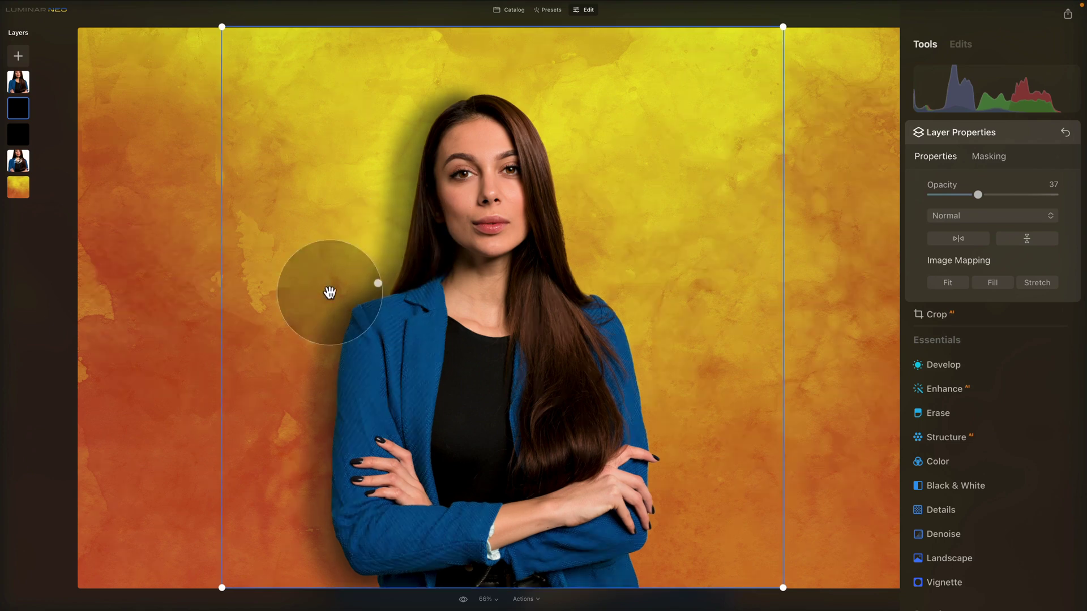
left_click(18, 135)
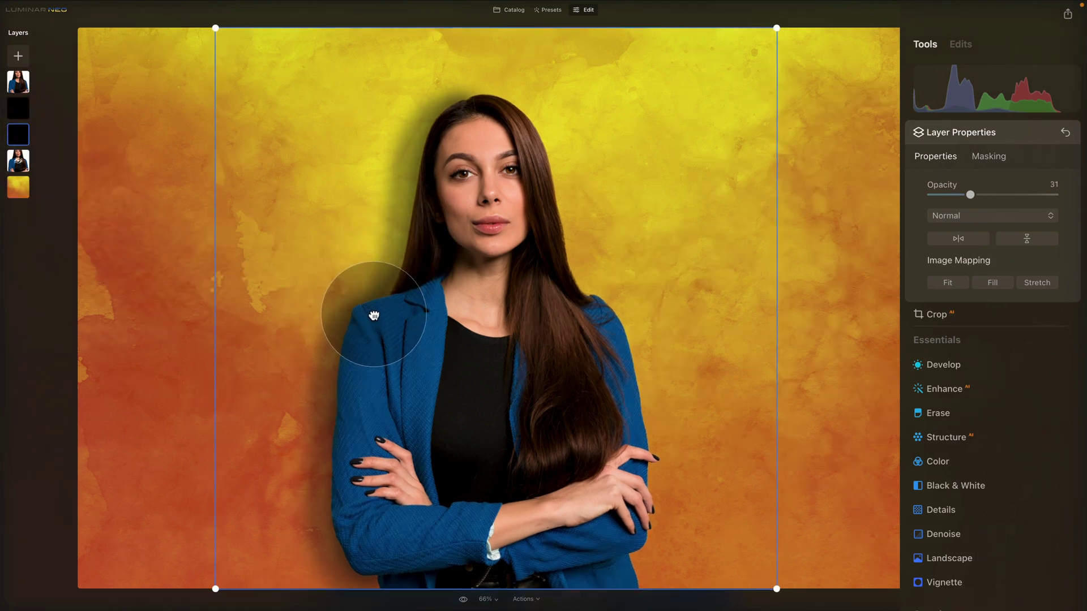
left_click_drag(373, 316, 381, 315)
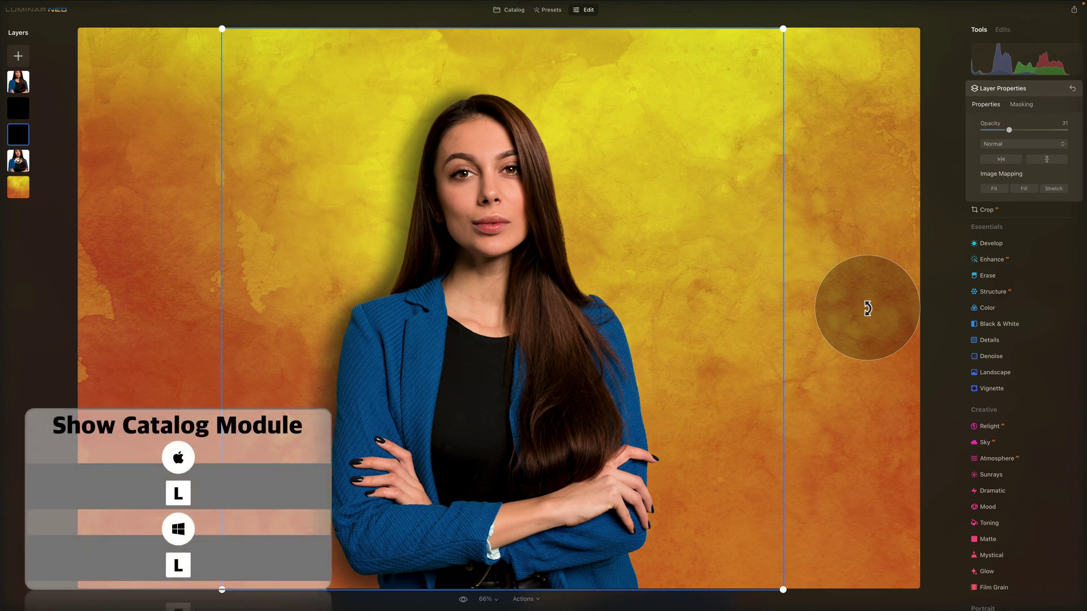
Step: Return to the catalog's E11 - Shadows folder and open the alley picture 02 - Sherlock Background.jpg for editing
key("super+l")
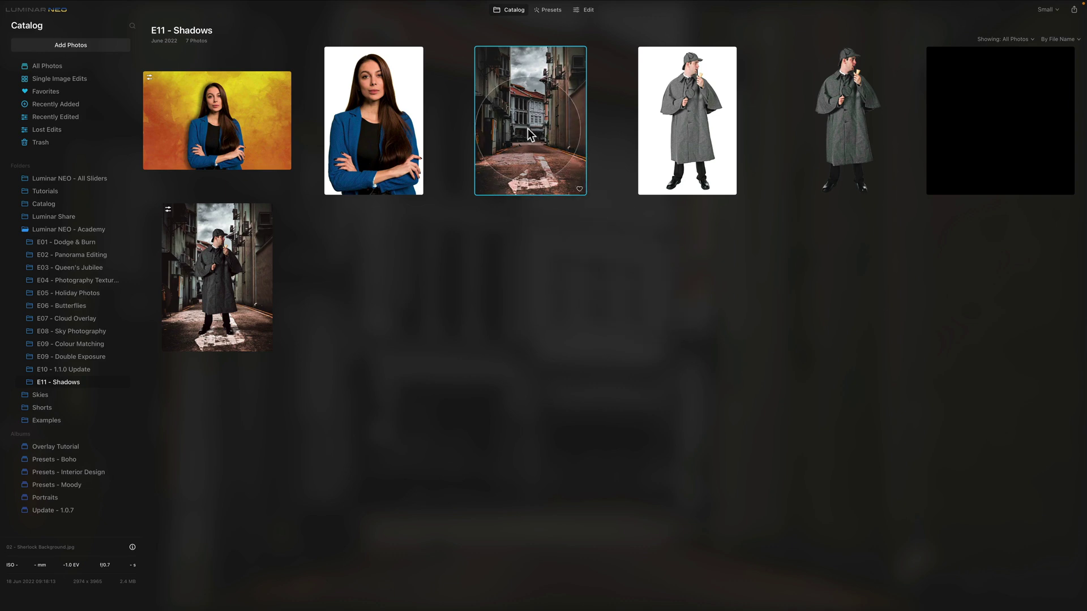
left_click(705, 128)
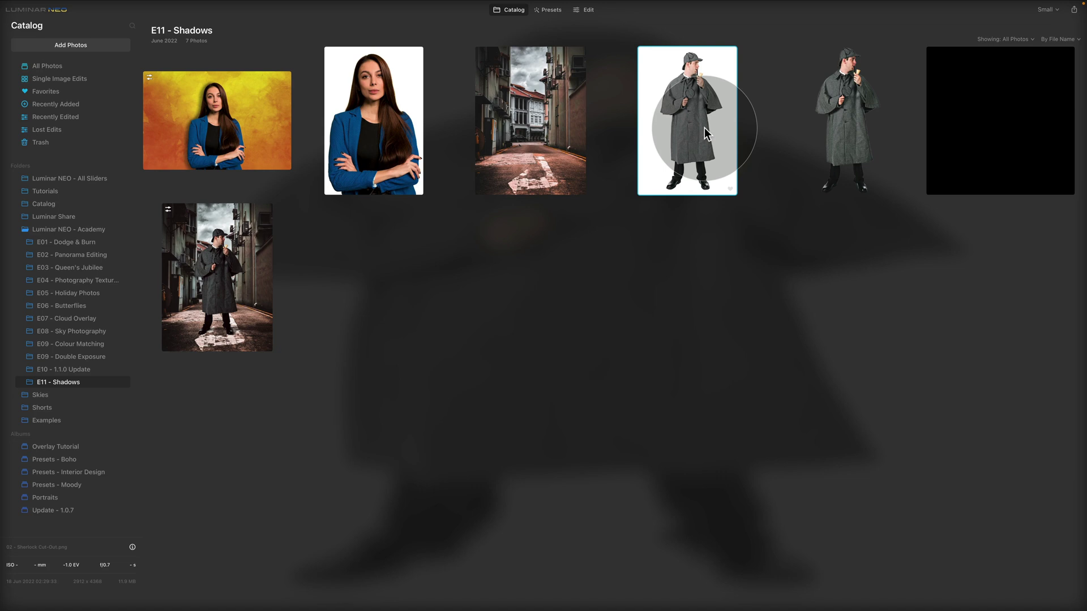
left_click(866, 138)
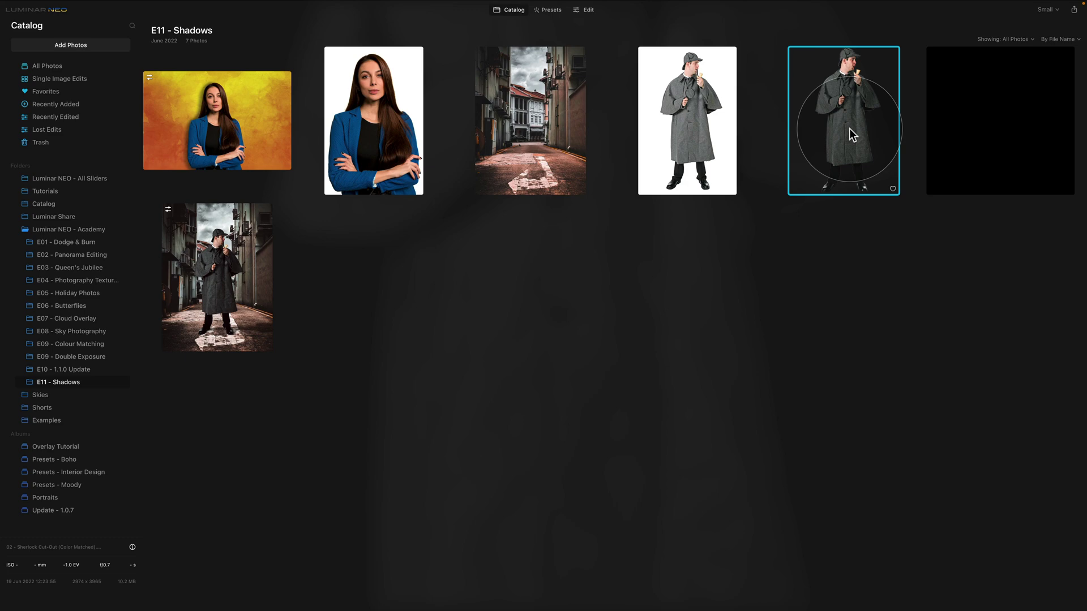
left_click(525, 109)
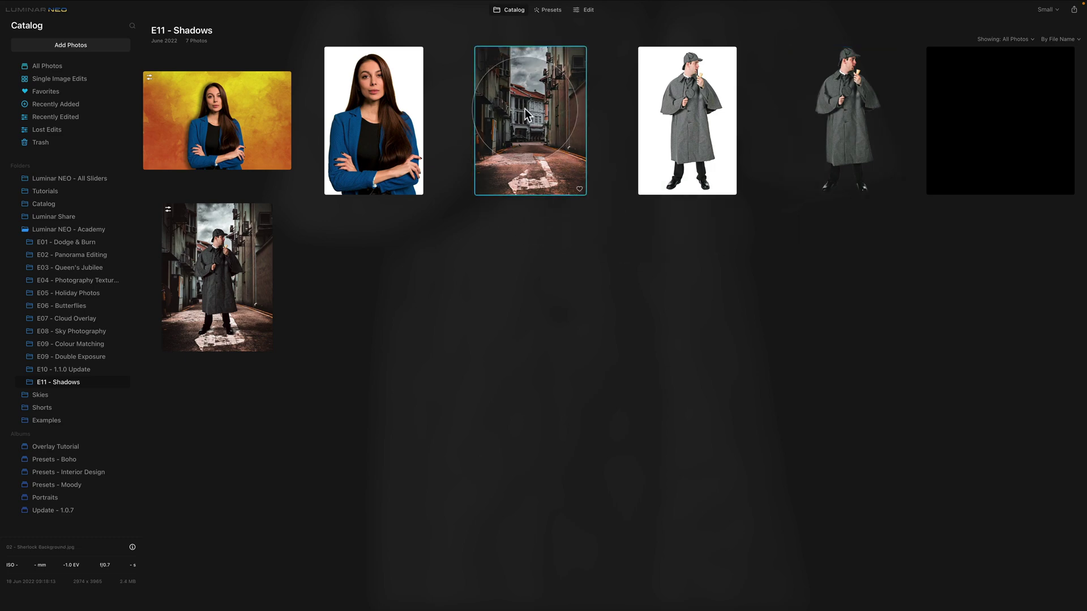
left_click(581, 14)
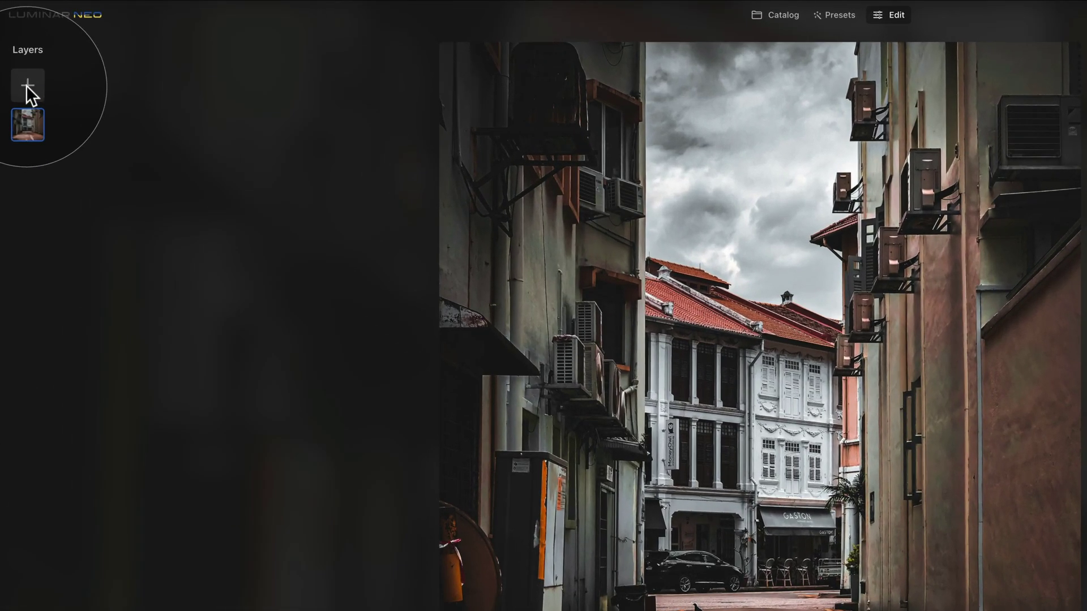
Step: Load the color-matched Sherlock cut-out PNG from the E11 - Shadows folder and add it as a layer over the alley background
left_click(21, 64)
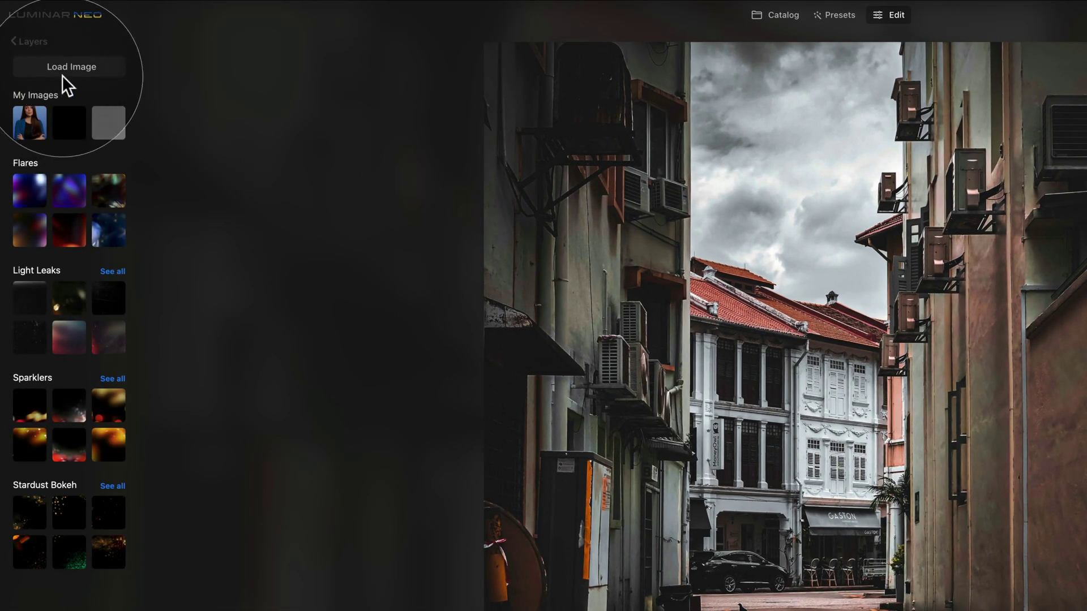
left_click(76, 67)
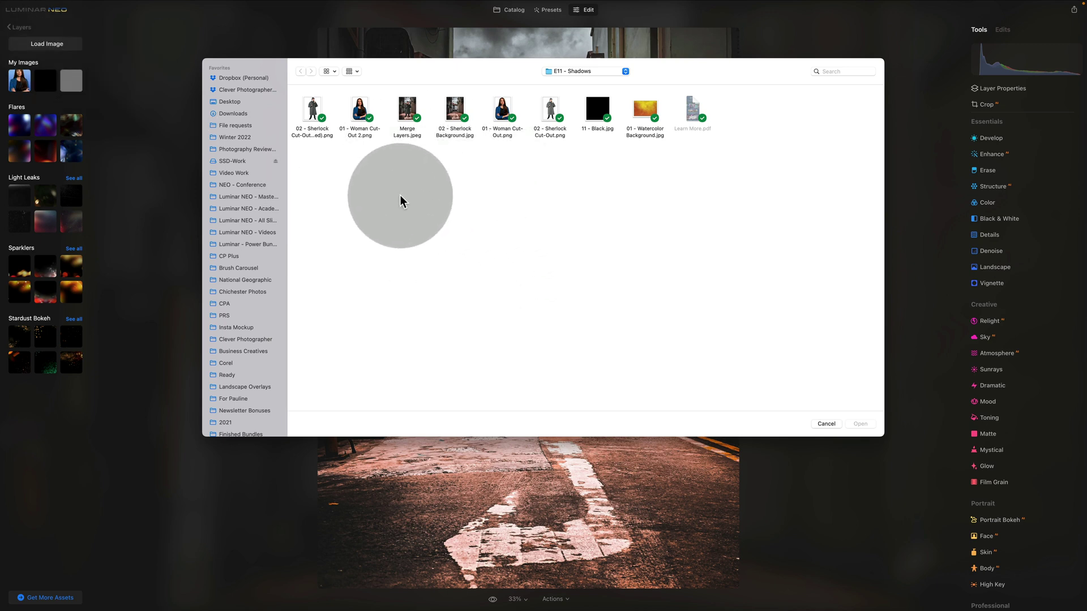
left_click(311, 105)
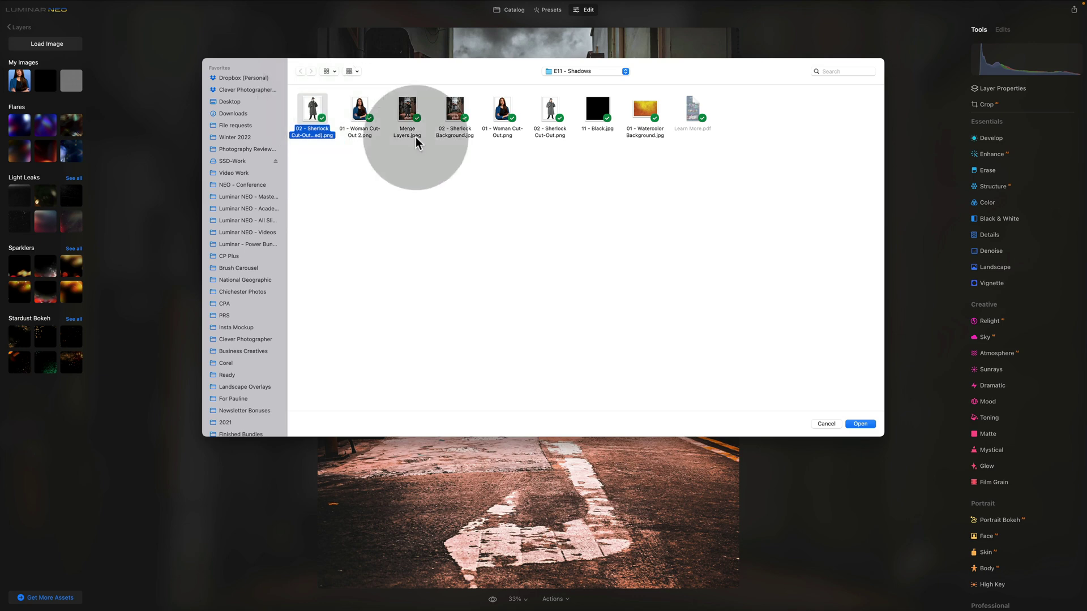
left_click(860, 424)
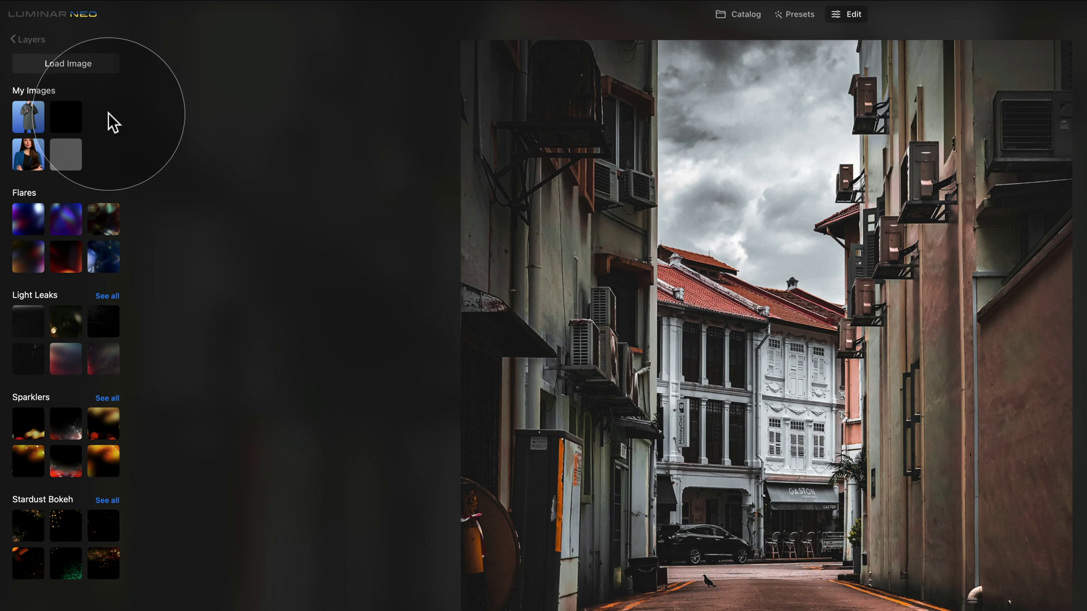
left_click(27, 120)
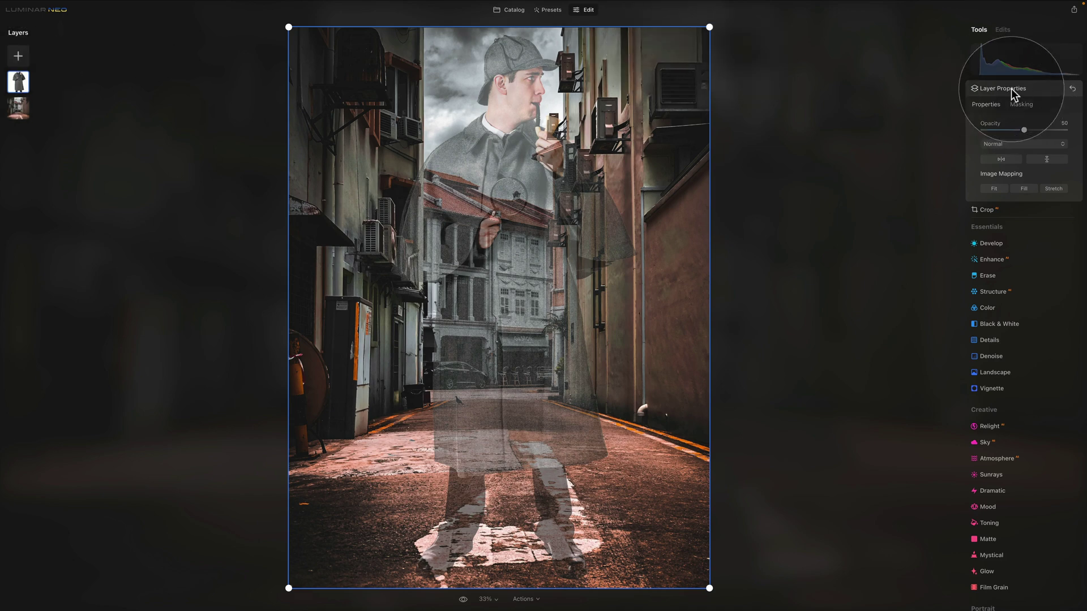
Step: Set the Sherlock layer's opacity to 100 and scale the figure down toward the lower-left corner of the alley picture
left_click_drag(1026, 131, 1065, 130)
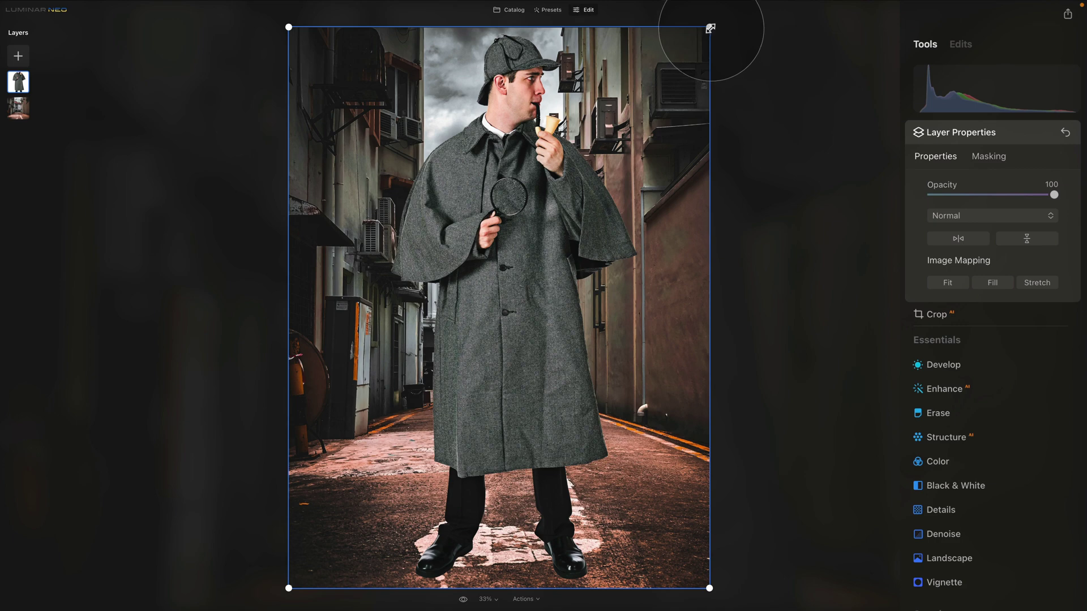
left_click_drag(710, 26, 583, 194)
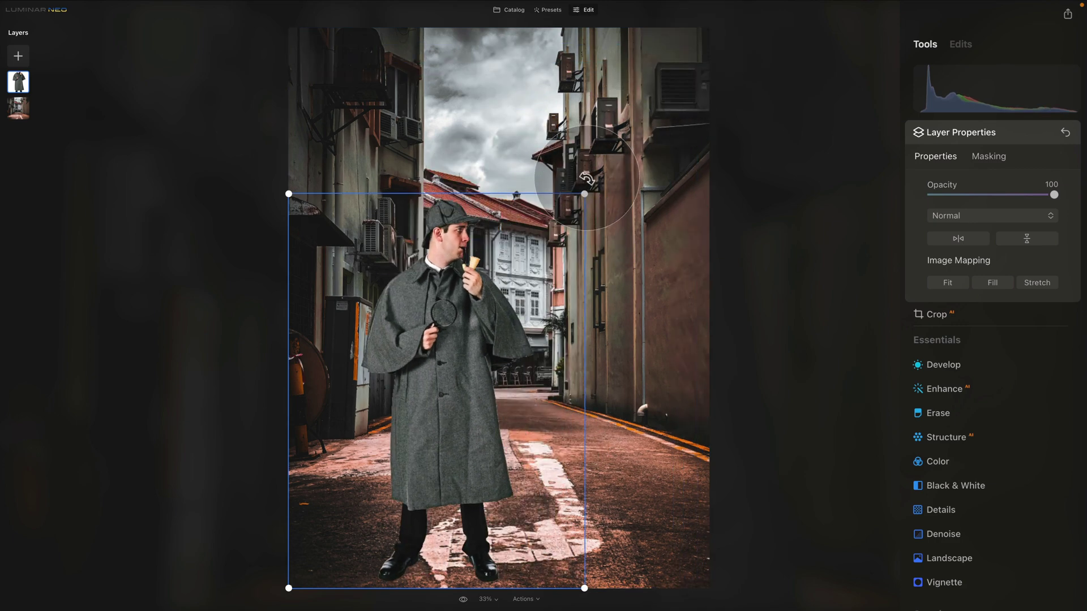
Step: Position the Sherlock figure in the middle of the alley with both feet on the pale pavement patch and scale it down slightly
left_click_drag(480, 378, 532, 326)
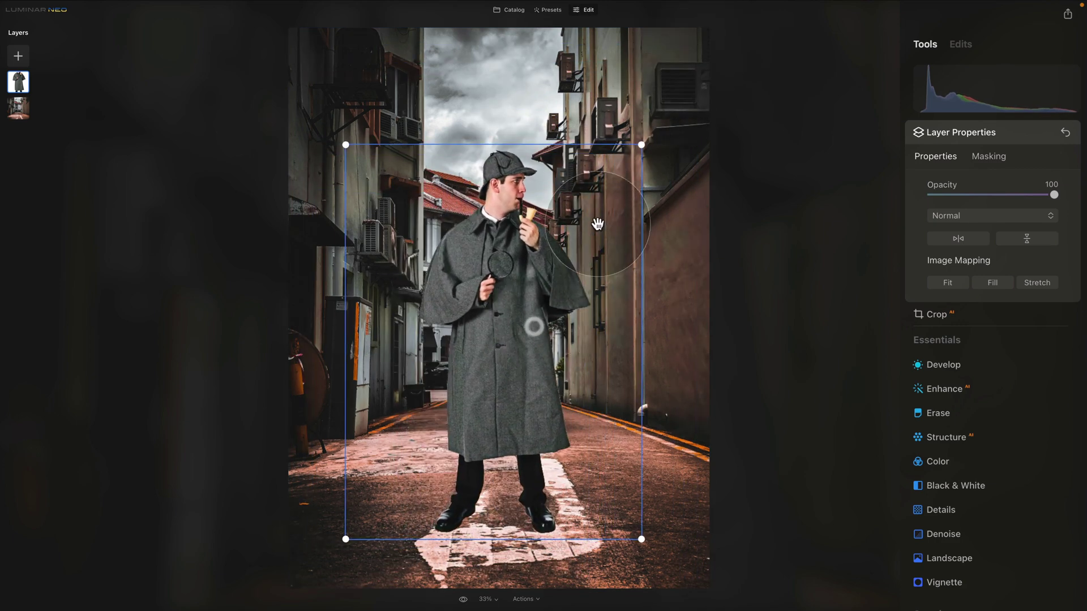
mouse_move(646, 132)
left_mouse_down()
mouse_move(653, 118)
mouse_move(644, 132)
left_mouse_up()
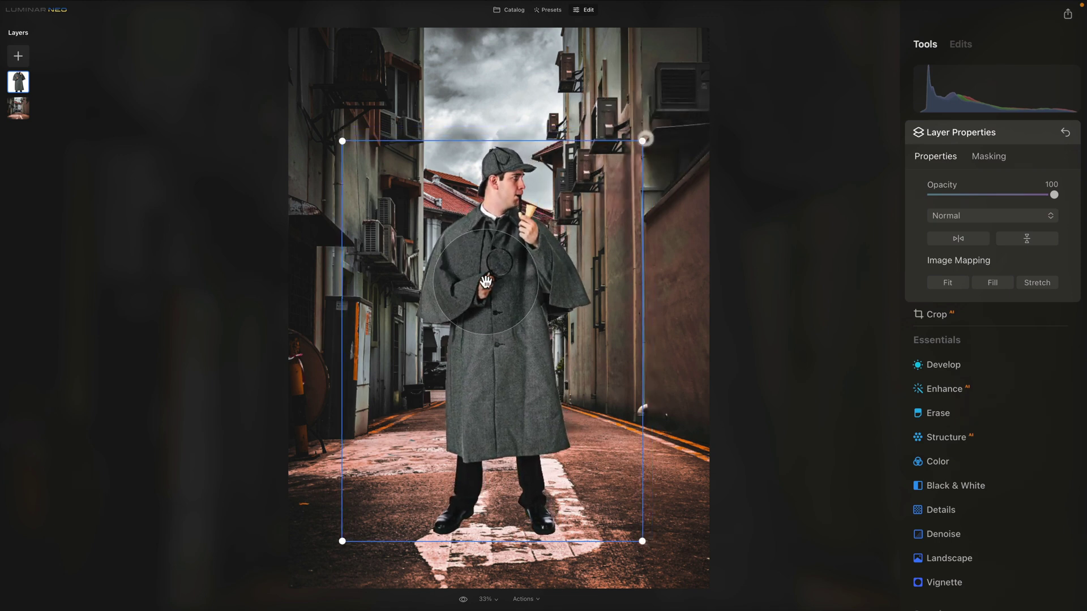
mouse_move(486, 283)
left_mouse_down()
mouse_move(482, 317)
mouse_move(483, 299)
left_mouse_up()
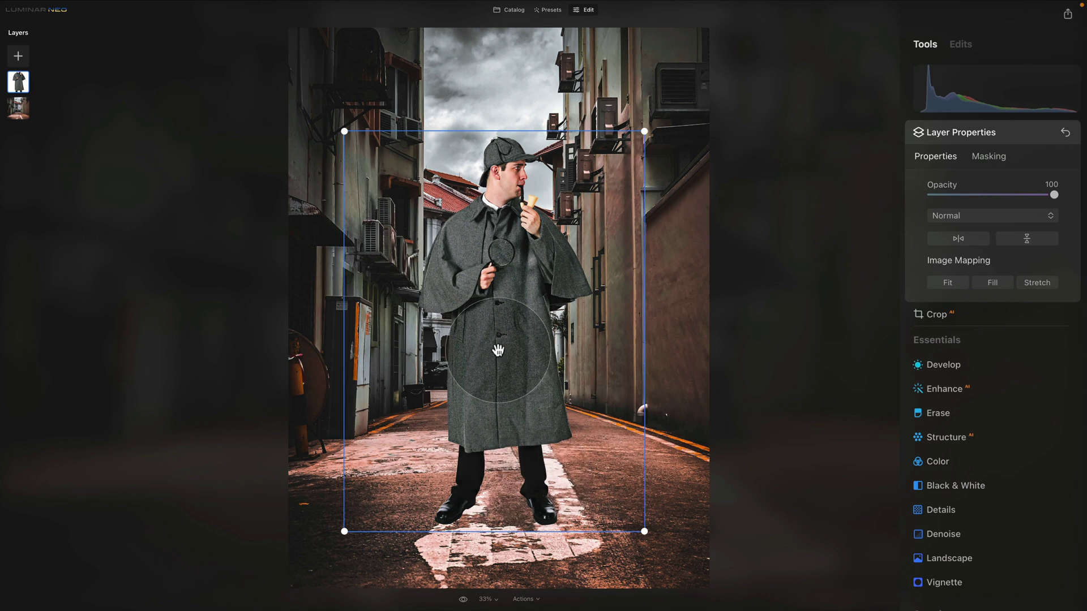
left_click_drag(496, 343, 498, 346)
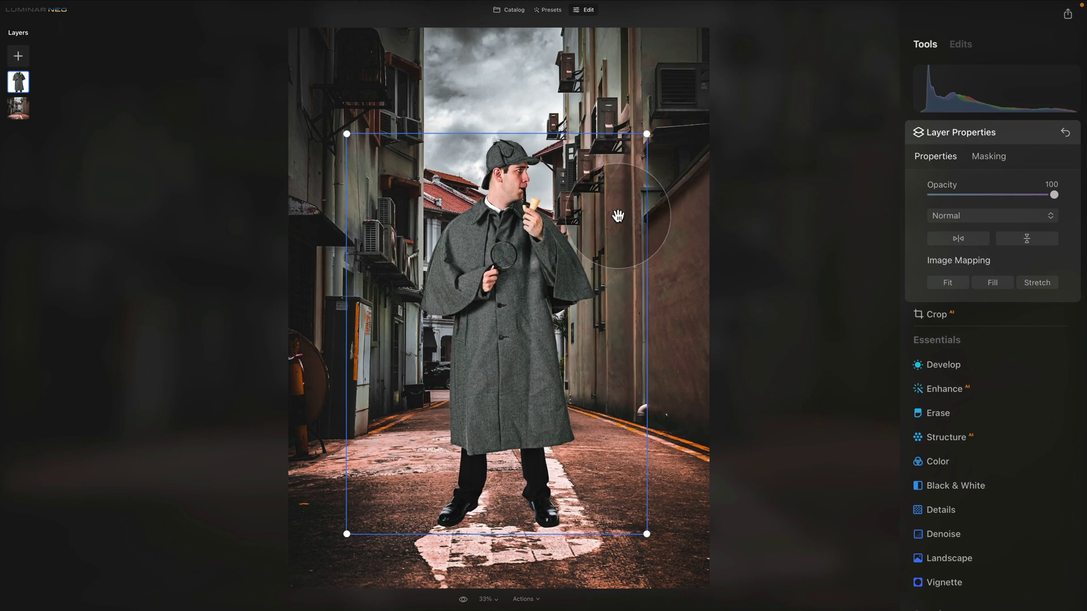
left_click_drag(648, 135, 636, 149)
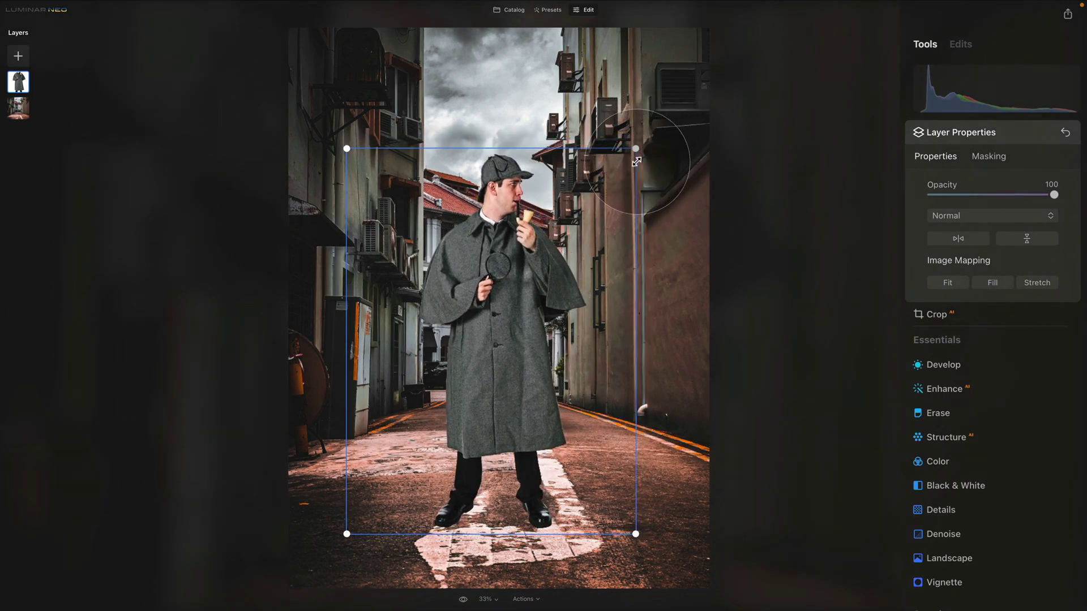
left_click_drag(503, 360, 509, 359)
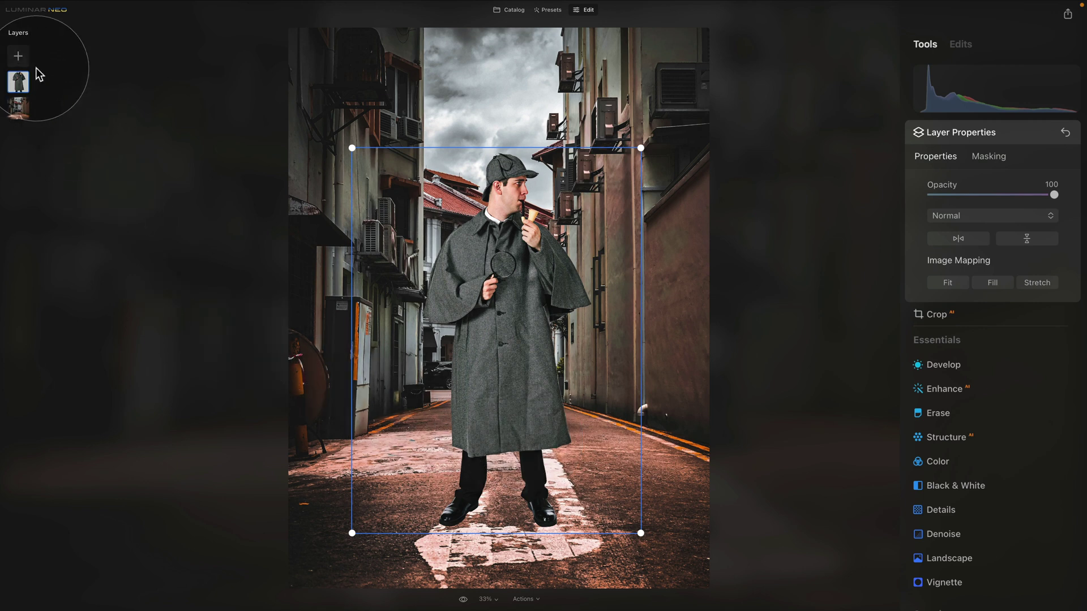
Step: Add the solid black image as a layer beneath Sherlock and shift it down to cover the ground around his feet
left_click(18, 58)
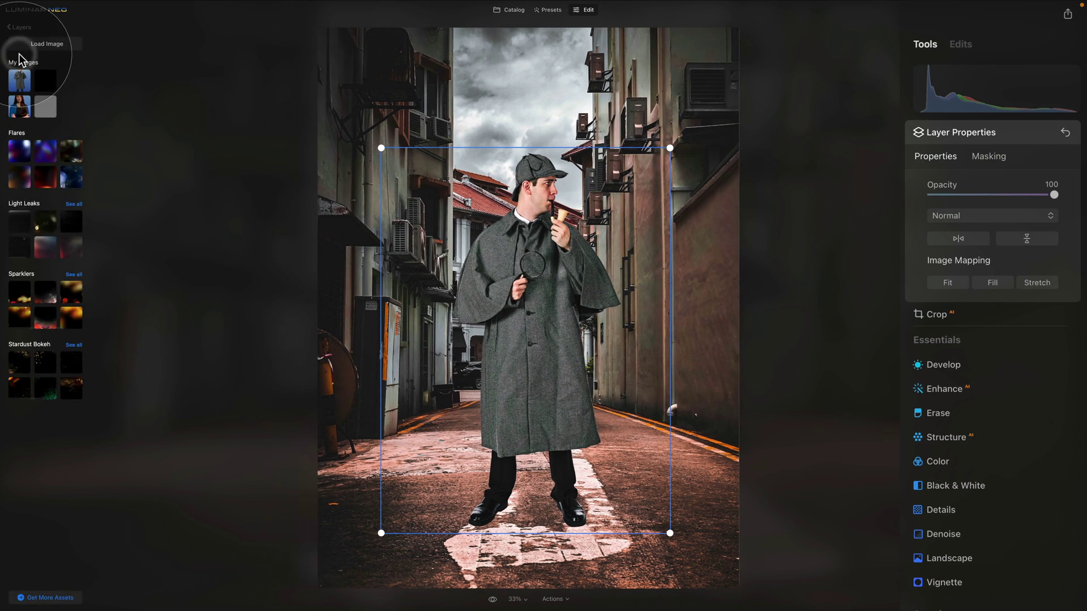
left_click(46, 85)
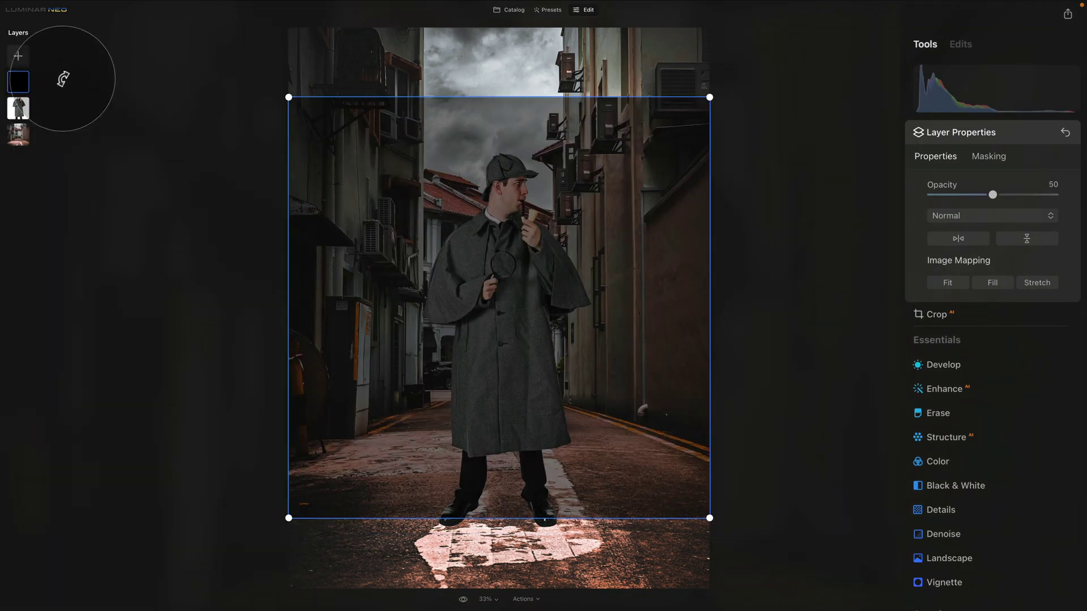
left_click_drag(18, 85, 20, 112)
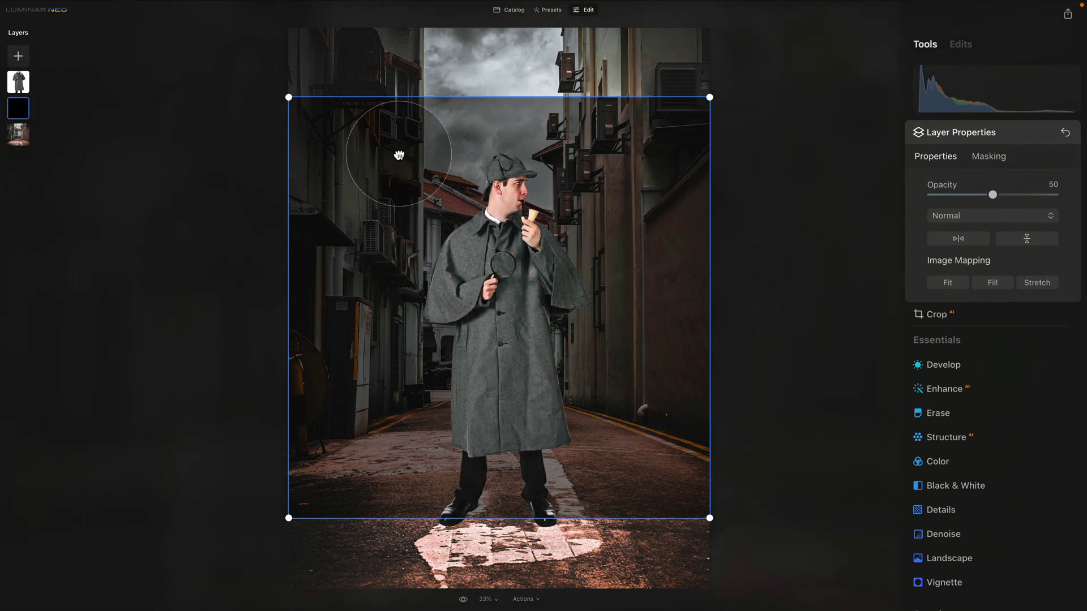
left_click_drag(400, 161, 399, 233)
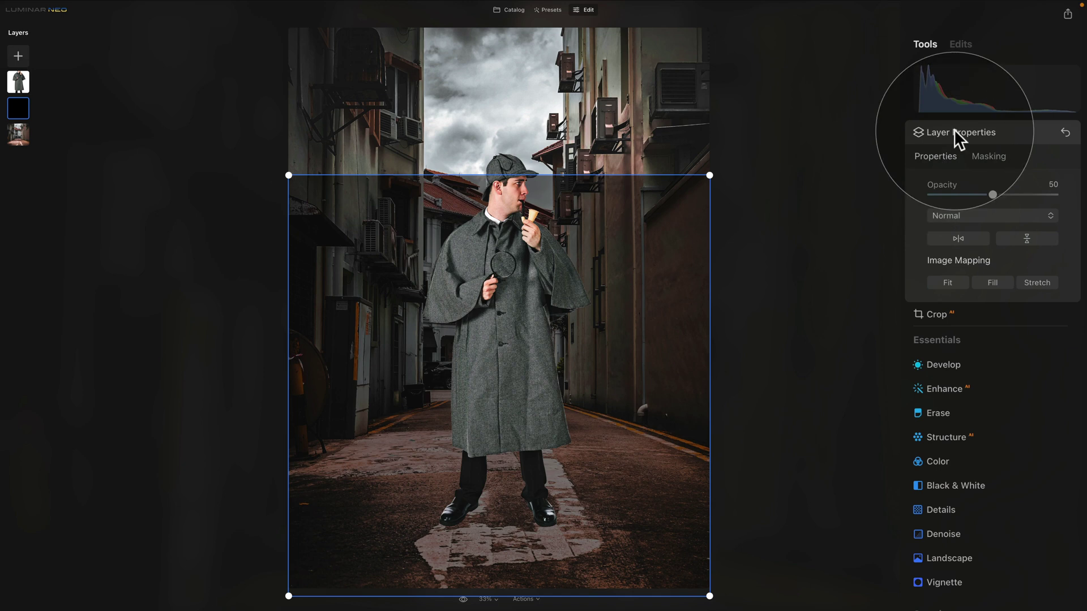
Step: Set the black layer's opacity to 100 and hide it completely by filling its mask and inverting it
left_click_drag(993, 195, 1054, 195)
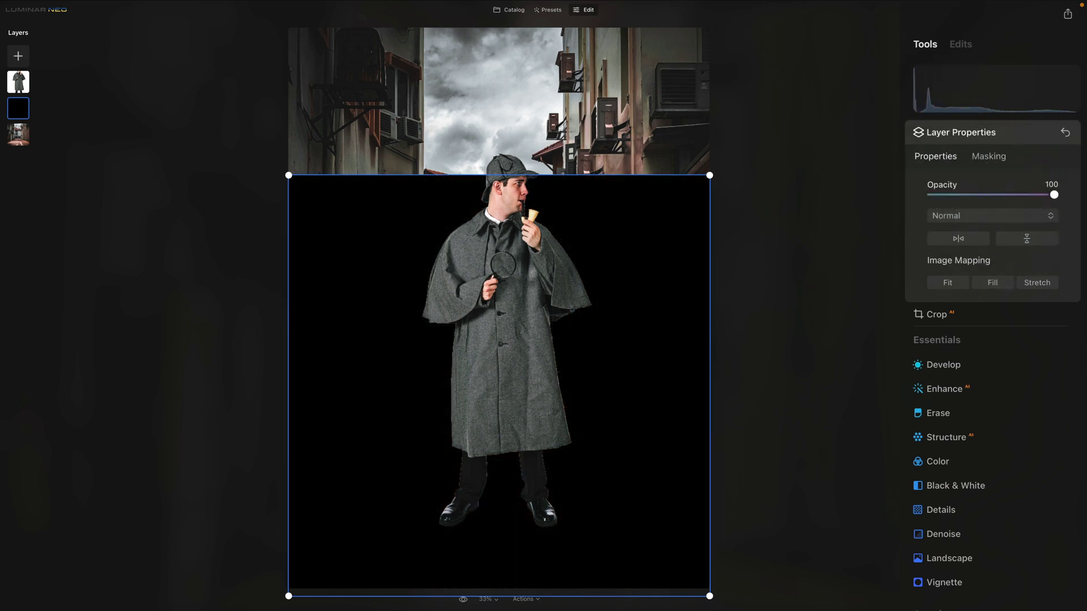
left_click(980, 157)
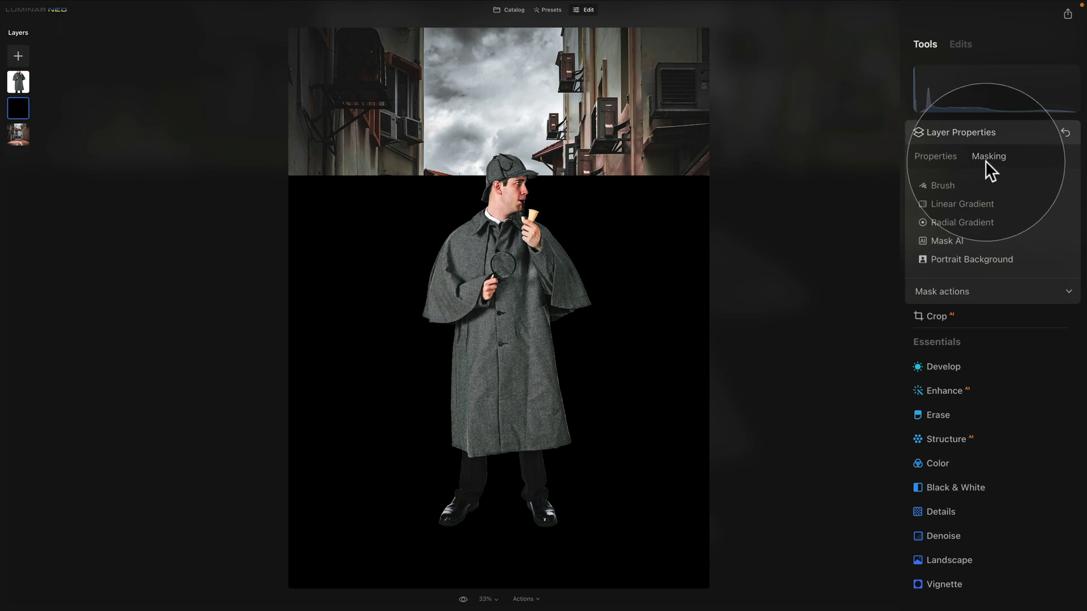
left_click(989, 292)
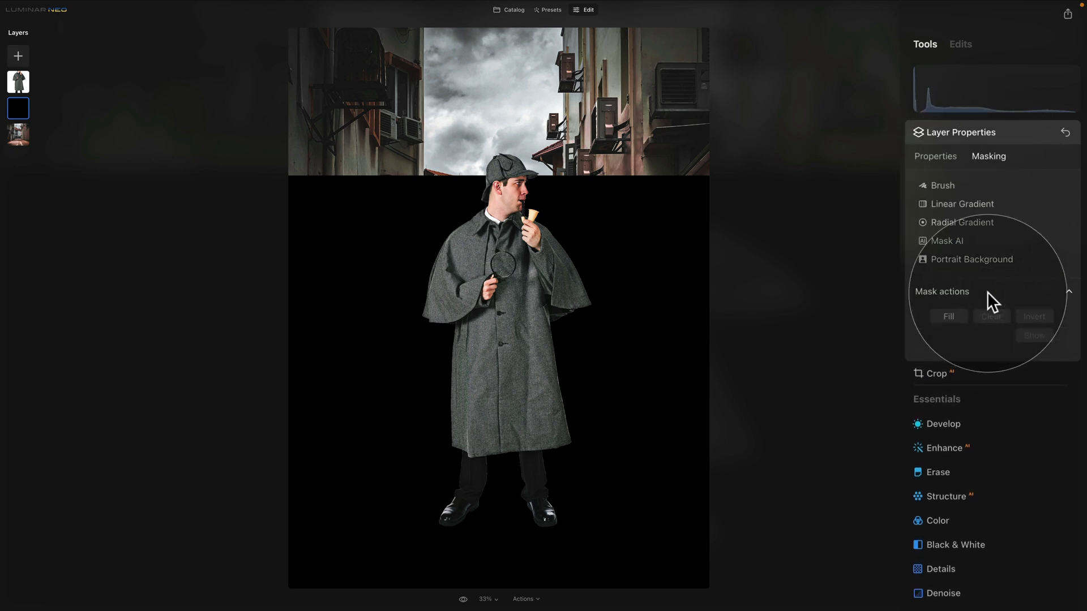
left_click(953, 316)
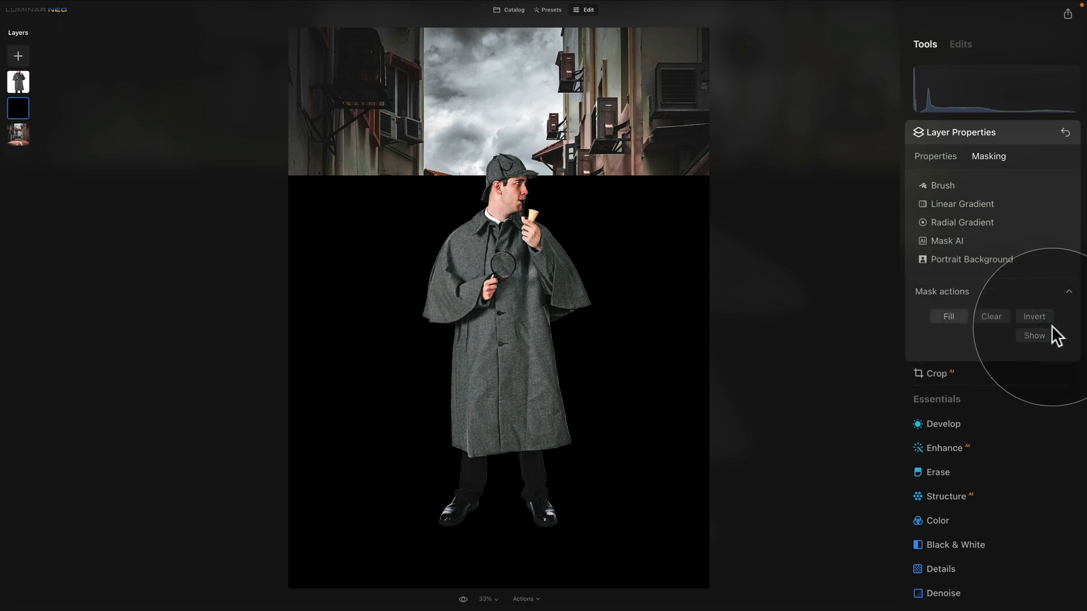
left_click(1036, 316)
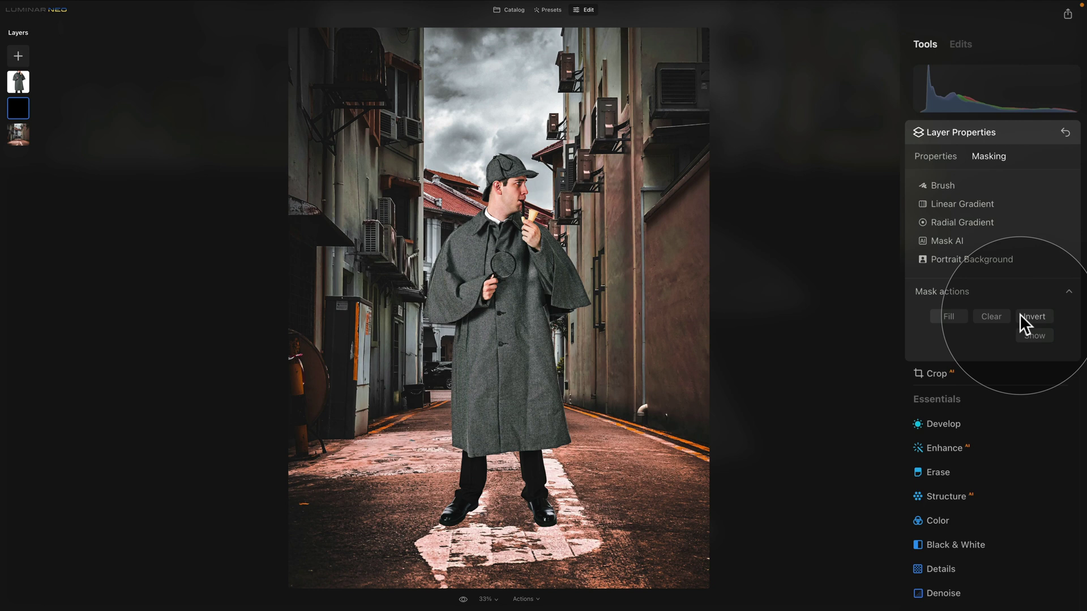
Step: Set up the black layer's mask Brush for painting around the shoes, with size 76 and softness 40
left_click(955, 184)
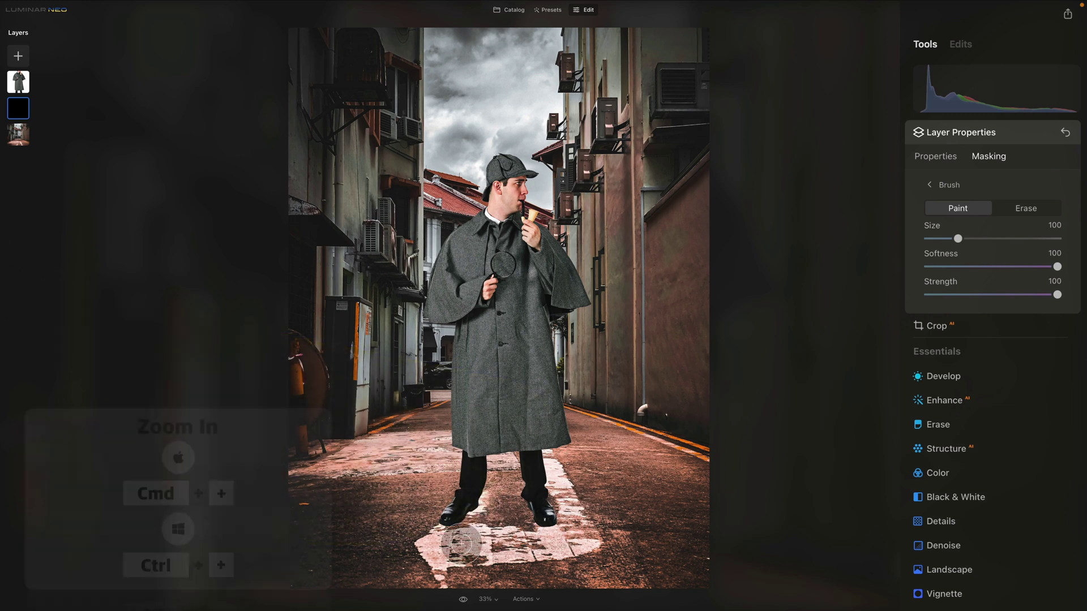
key("super+equal")
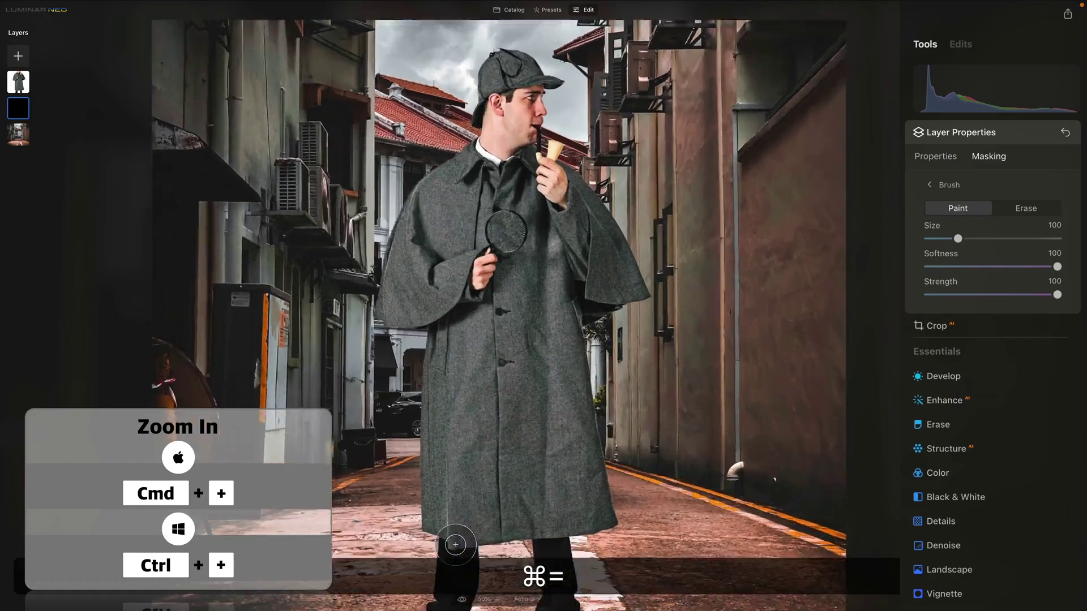
key("super+equal")
key("super+equal")
key("space")
left_click_drag(453, 543, 497, 141)
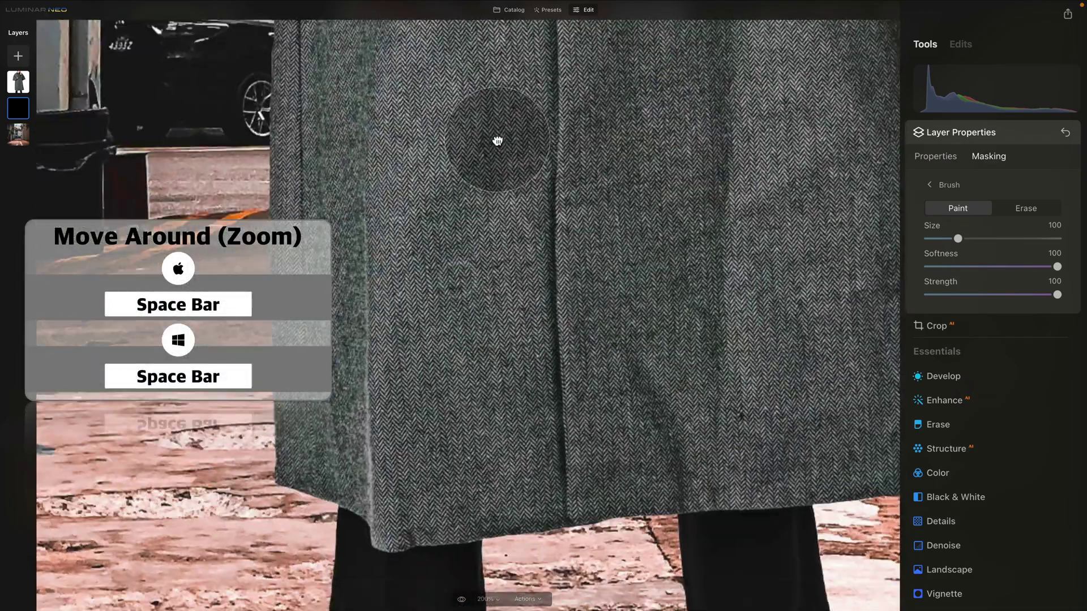
scroll(478, 110, "down", 10)
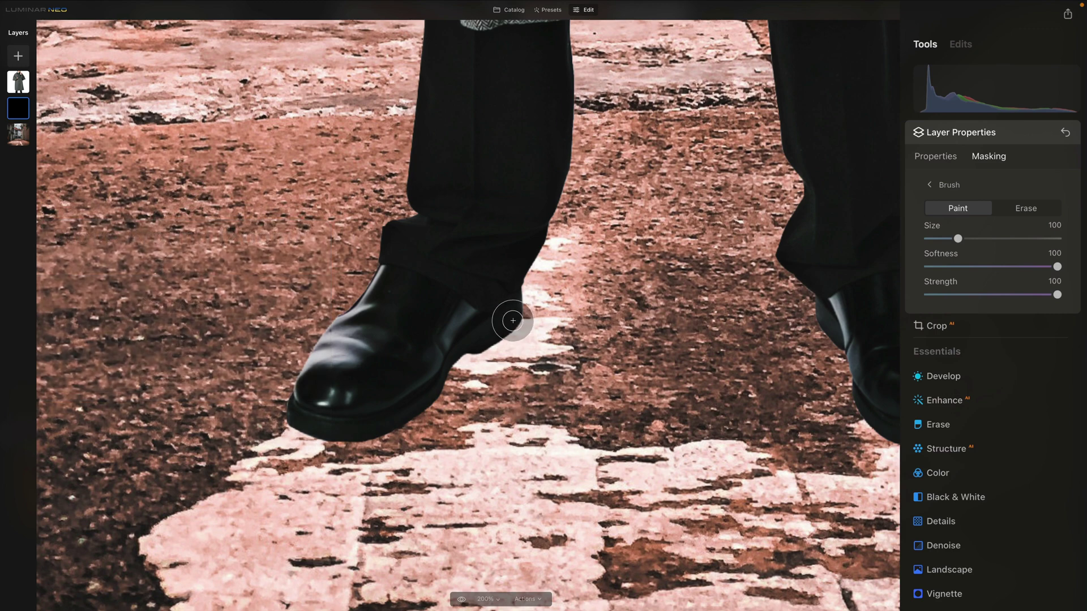
key("space")
left_click_drag(735, 396, 553, 412)
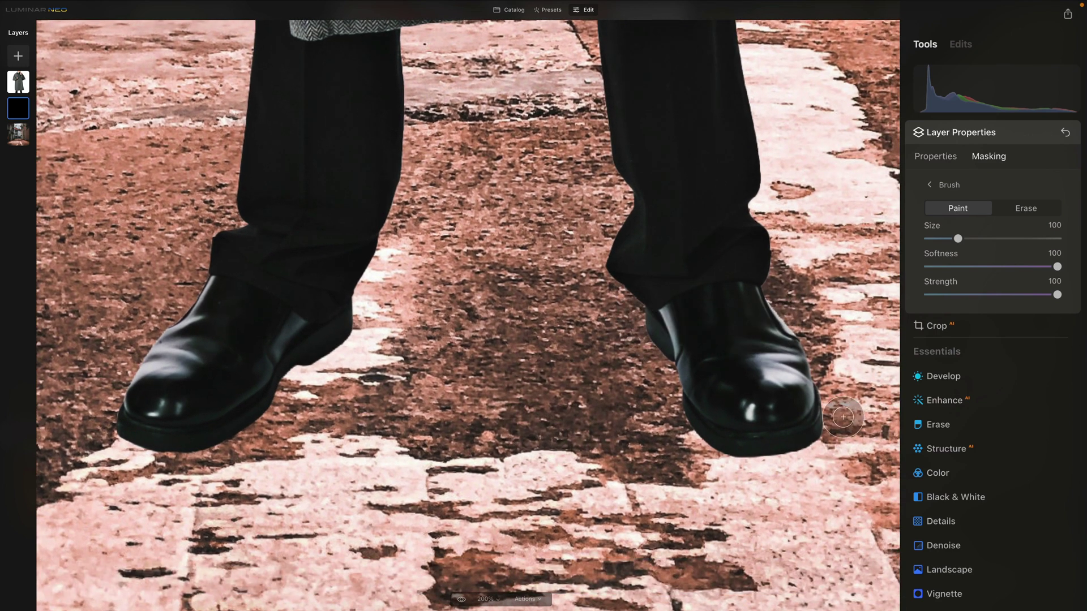
key("space")
left_click_drag(381, 381, 549, 397)
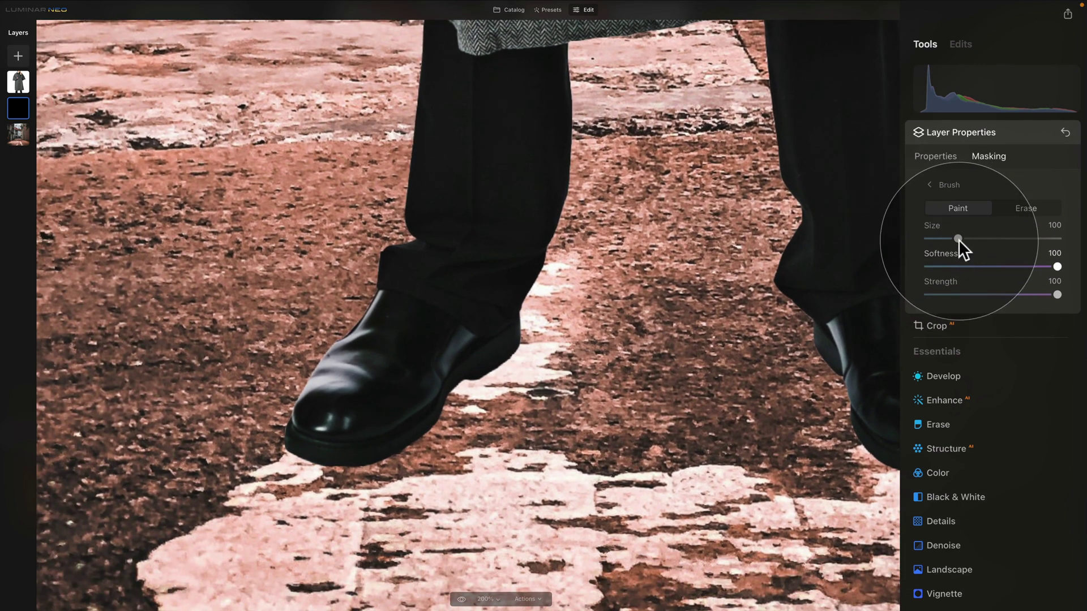
left_click_drag(957, 238, 949, 238)
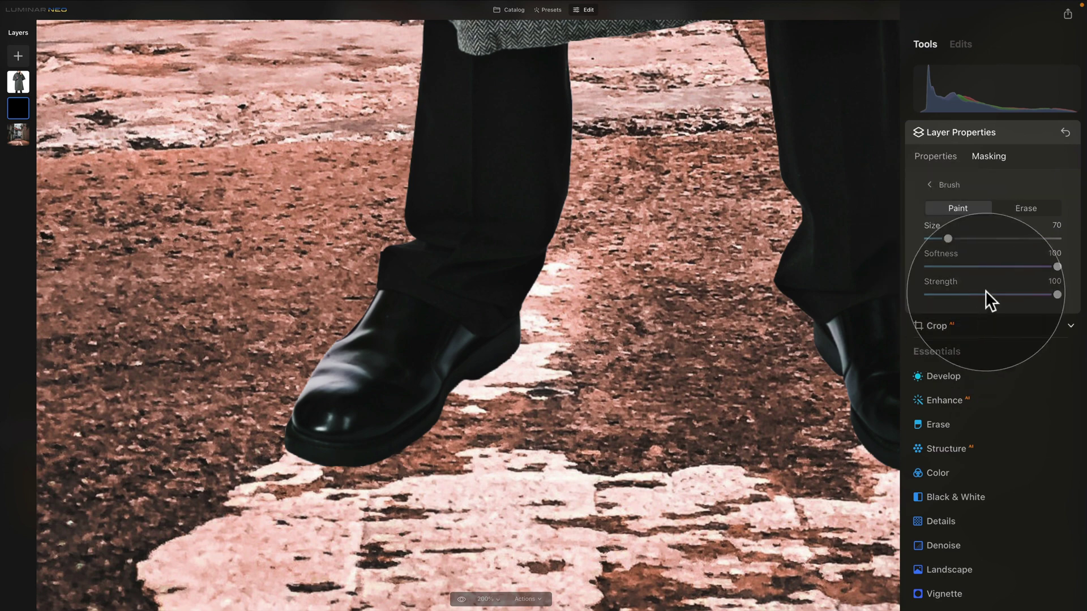
left_click(976, 267)
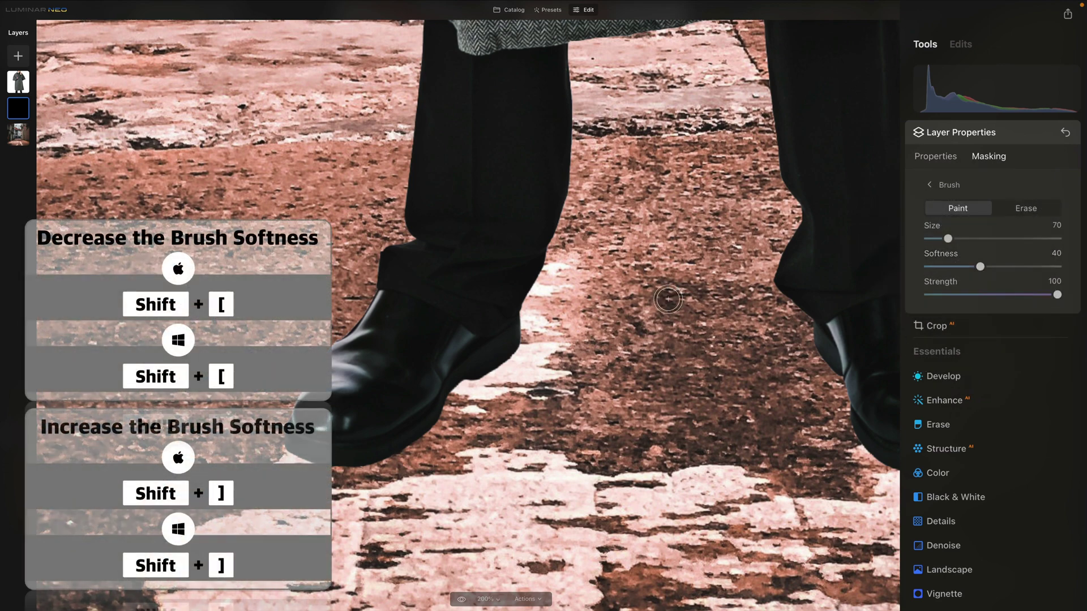
left_click_drag(949, 233, 953, 237)
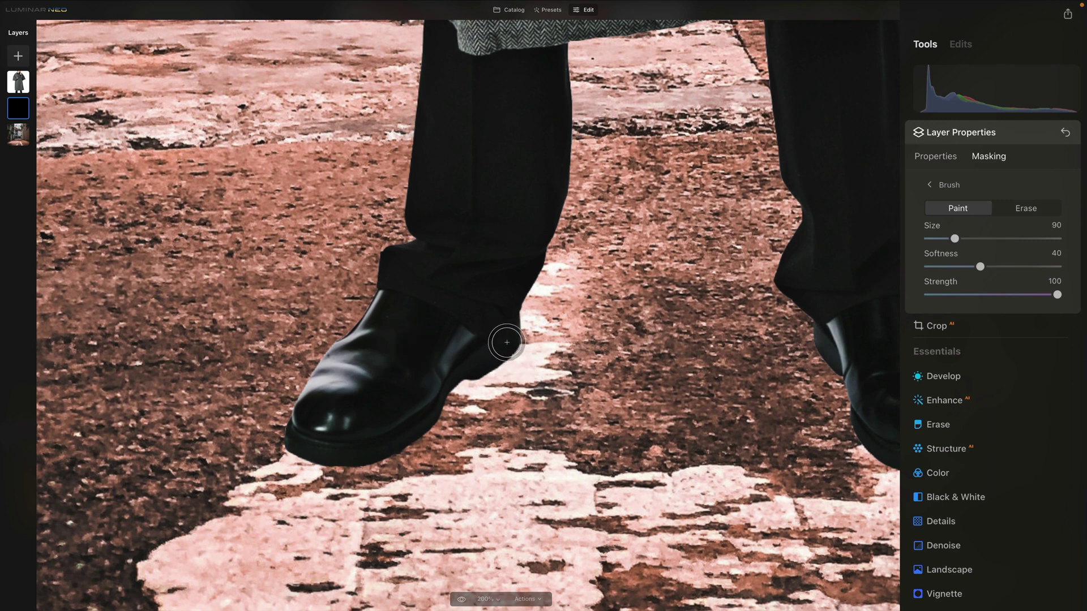
left_click_drag(956, 239, 950, 239)
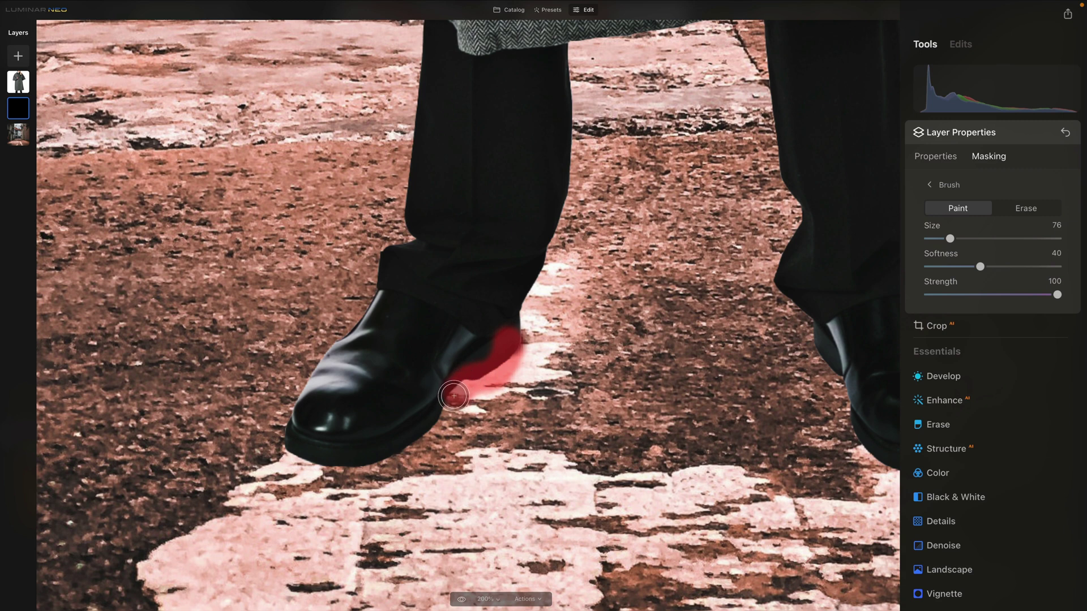
Step: Paint a thin contact shadow along the sole of the left-hand shoe, from the heel to around the toe
left_click_drag(430, 419, 371, 446)
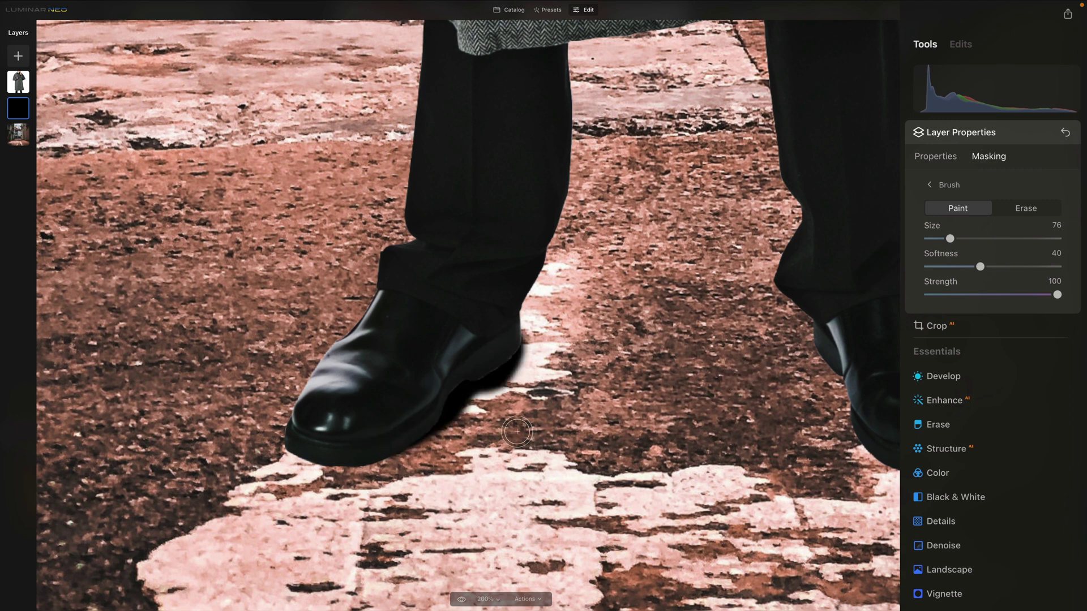
left_click_drag(446, 405, 376, 444)
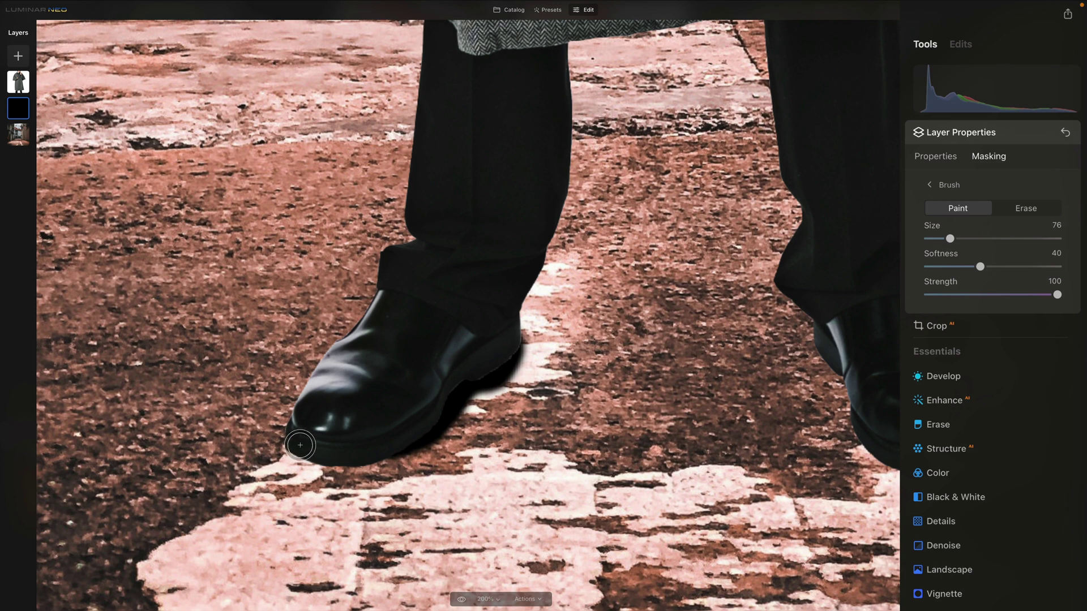
left_click(300, 446)
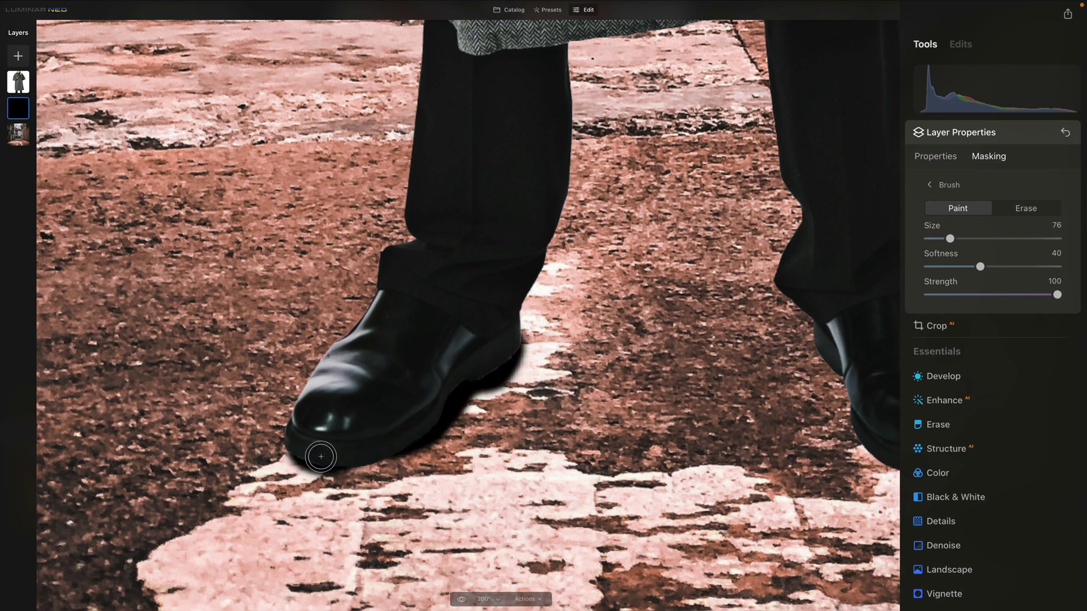
mouse_move(316, 449)
left_mouse_down()
mouse_move(361, 452)
mouse_move(407, 424)
left_mouse_up()
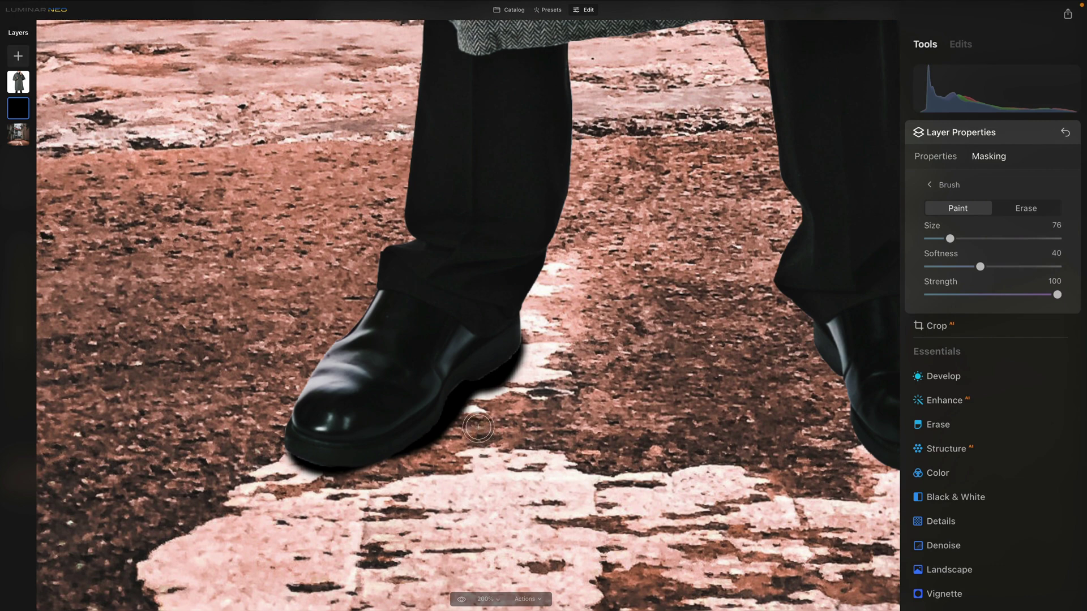
Step: Paint a contact shadow under the toe of the right-hand shoe and up along its outer edge
left_click_drag(674, 427, 364, 400)
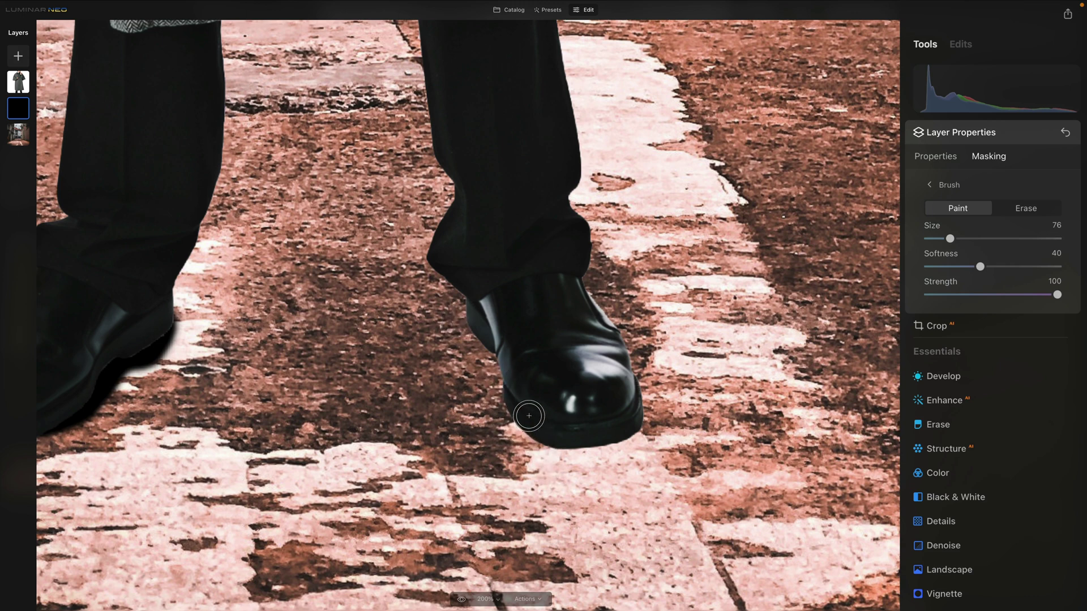
mouse_move(529, 416)
left_mouse_down()
mouse_move(553, 440)
mouse_move(622, 433)
left_mouse_up()
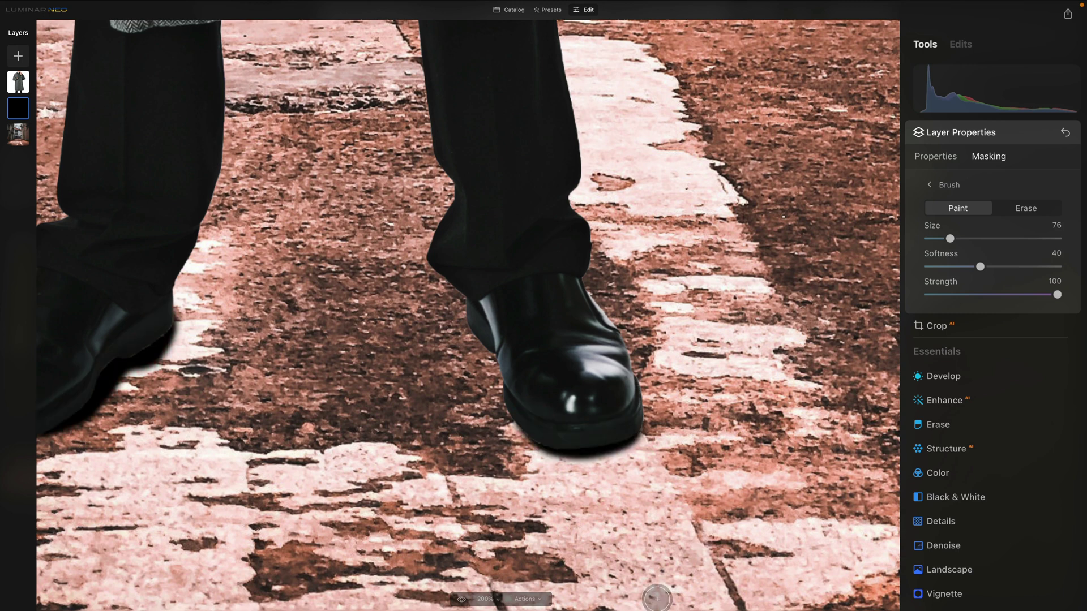
key("space")
left_click_drag(692, 453, 680, 439)
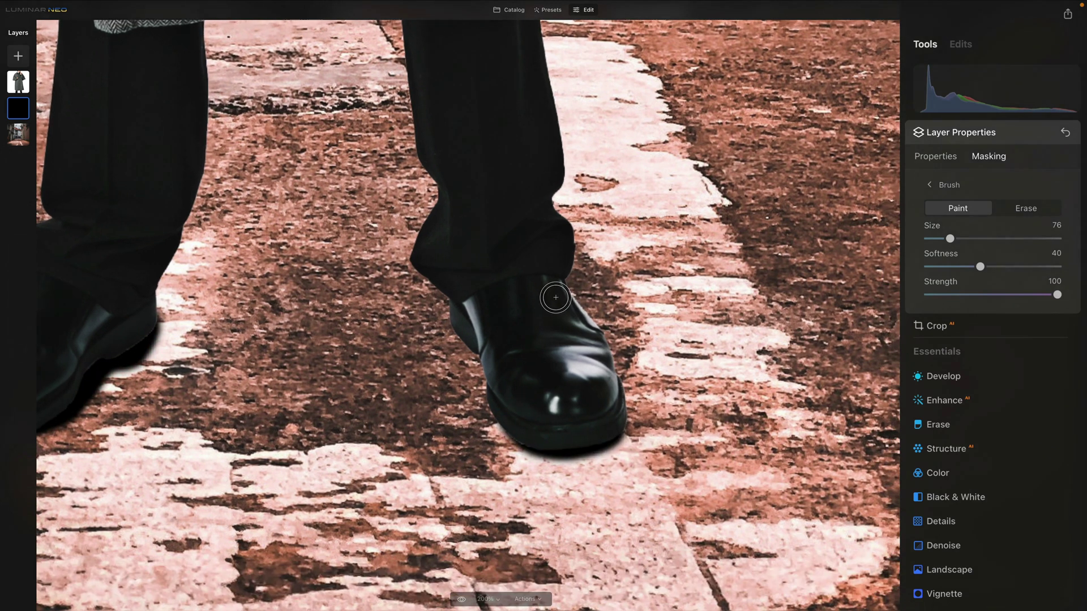
mouse_move(557, 294)
left_mouse_down()
mouse_move(604, 357)
mouse_move(625, 430)
left_mouse_up()
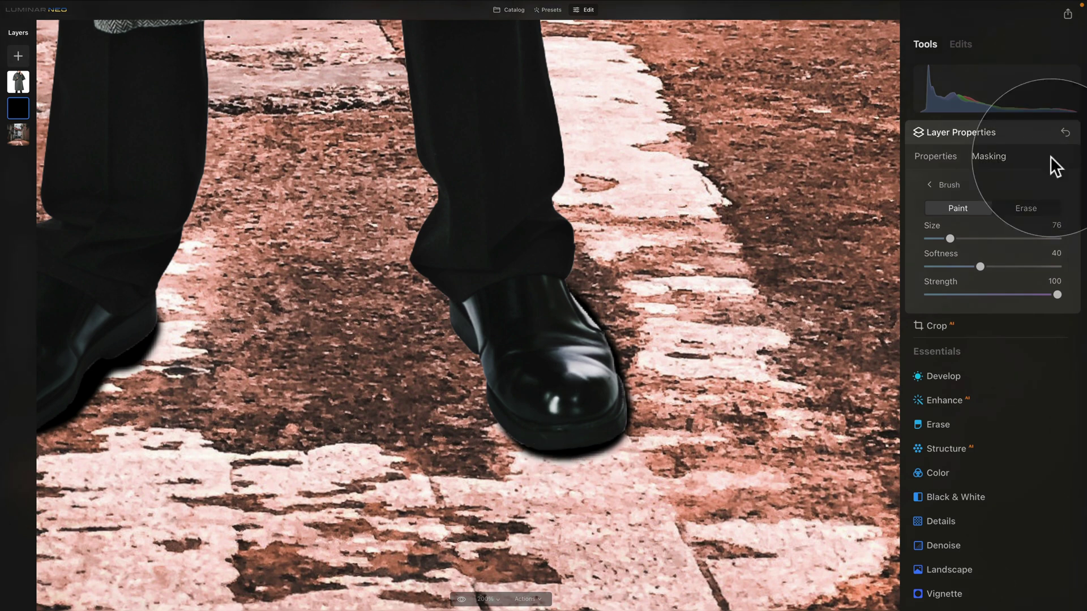
Step: Switch the mask brush to Erase and thin the excess shadow along the right-hand shoe's outer edge
left_click(1019, 209)
mouse_move(554, 266)
left_mouse_down()
mouse_move(605, 295)
mouse_move(611, 307)
mouse_move(591, 284)
mouse_move(628, 335)
mouse_move(701, 379)
left_mouse_up()
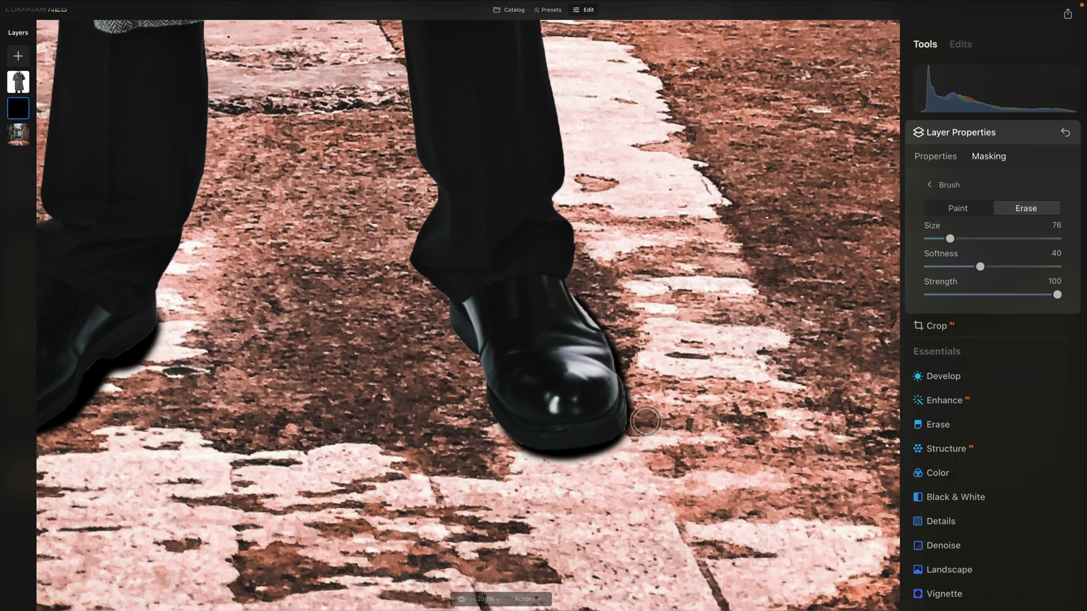
scroll(498, 381, "left", 5)
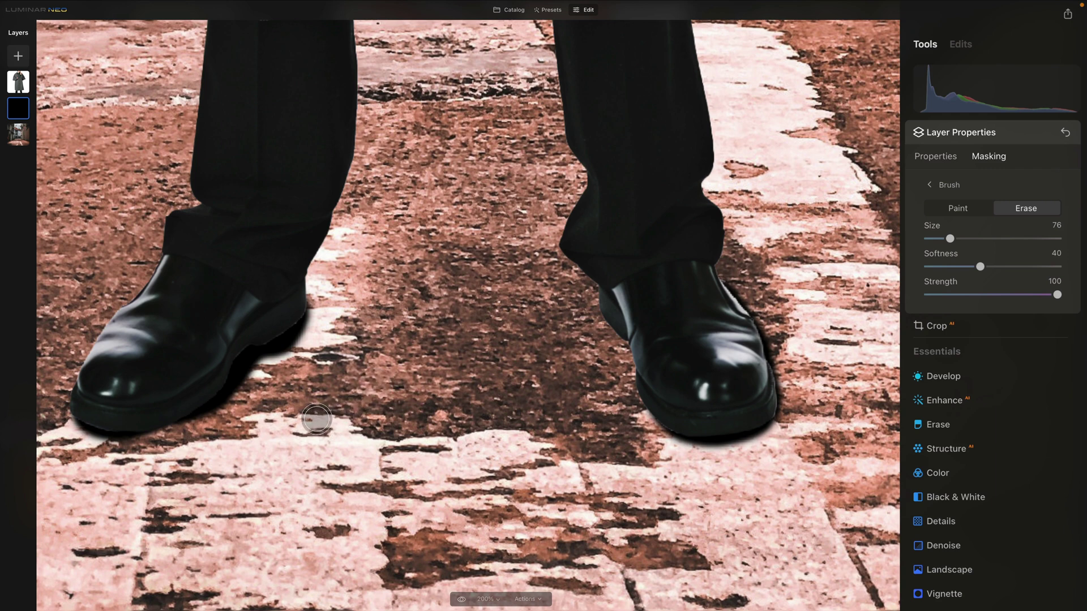
Step: Reduce the opacity of the black contact-shadow layer to 80
scroll(375, 384, "left", 3)
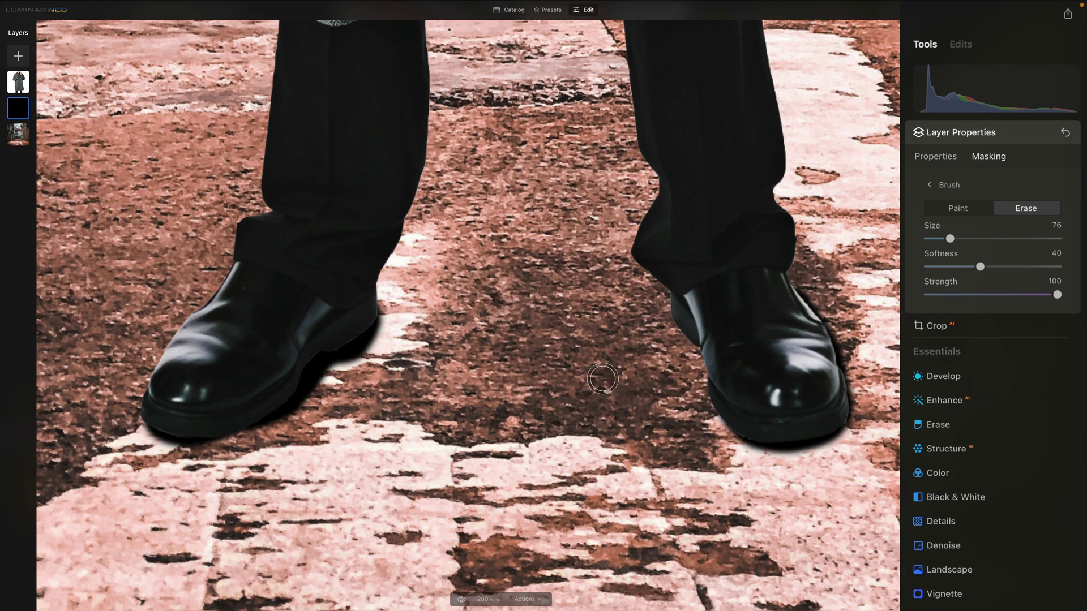
scroll(538, 344, "left", 2)
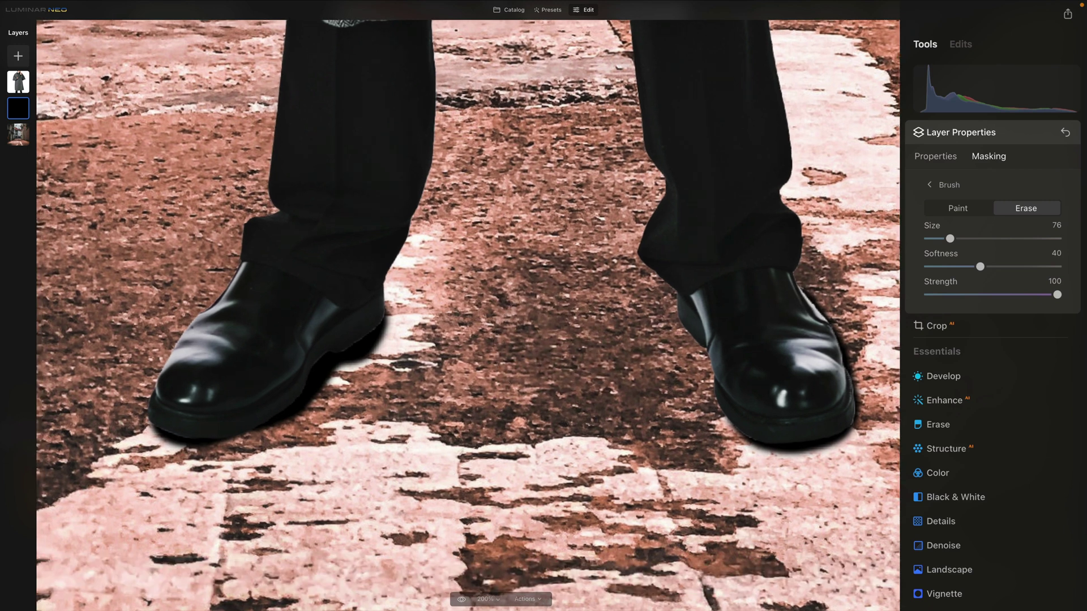
left_click(946, 185)
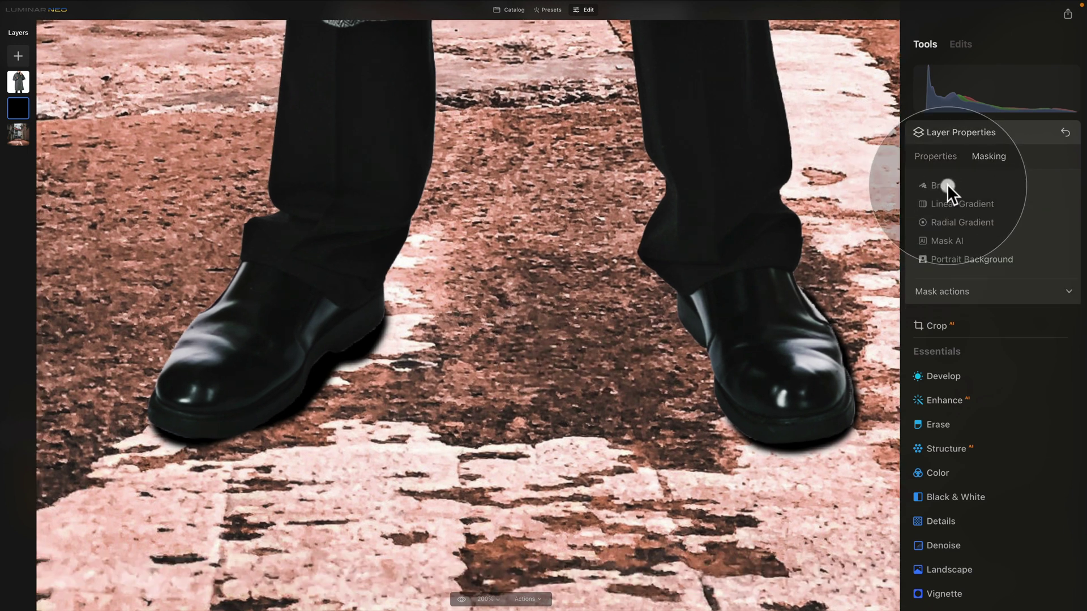
left_click(943, 155)
left_click_drag(1055, 195, 1024, 195)
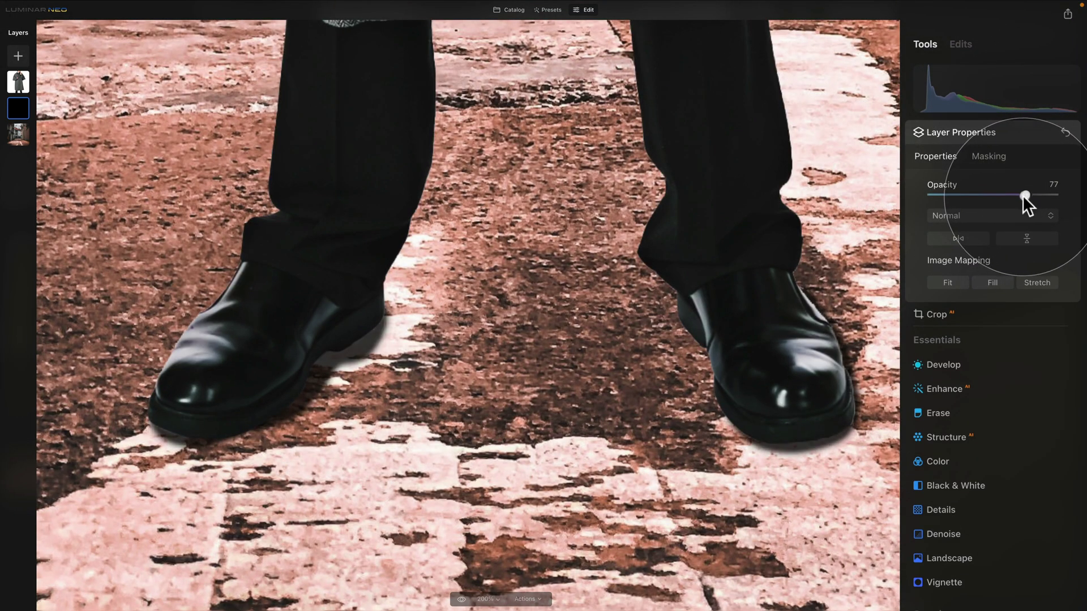
left_click_drag(1025, 195, 1028, 194)
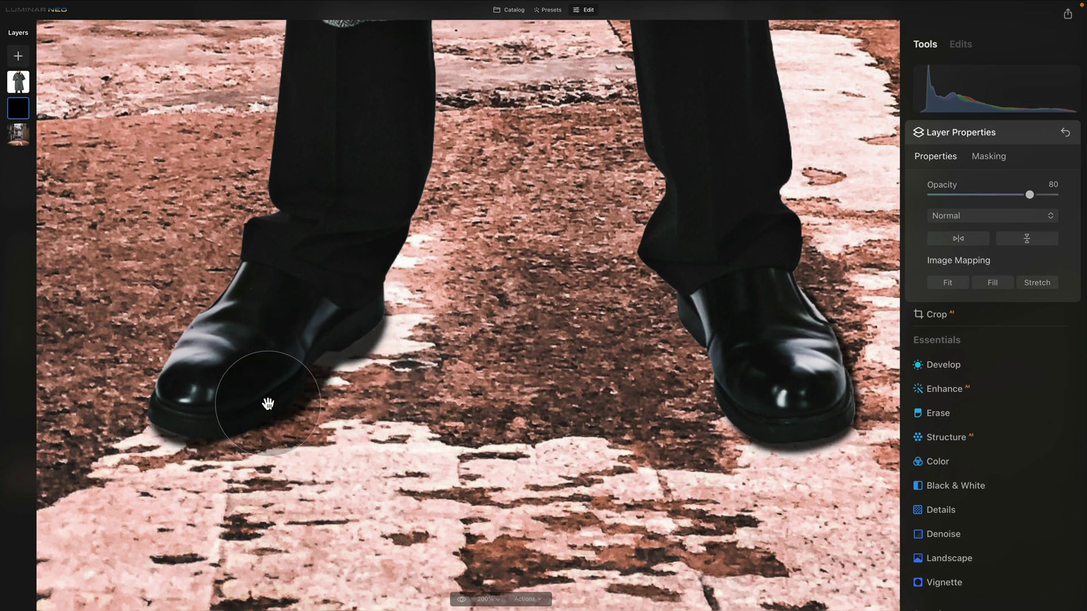
Step: Erase stray shadow beside the left-hand shoe's heel on the black layer's mask, using brush size 100 and softness 50
left_click(992, 158)
left_click(946, 182)
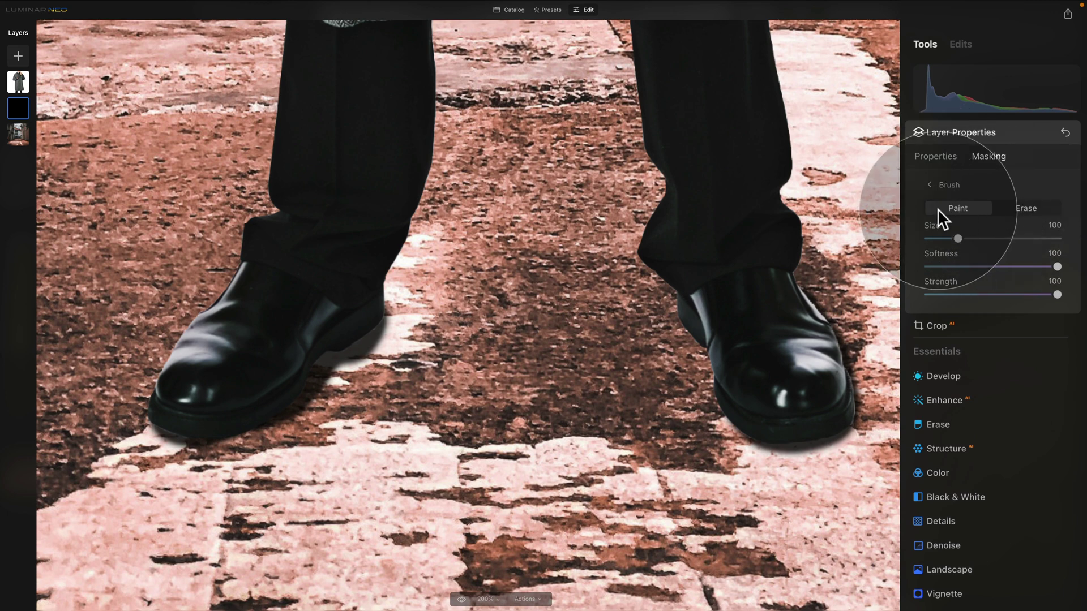
left_click(1019, 209)
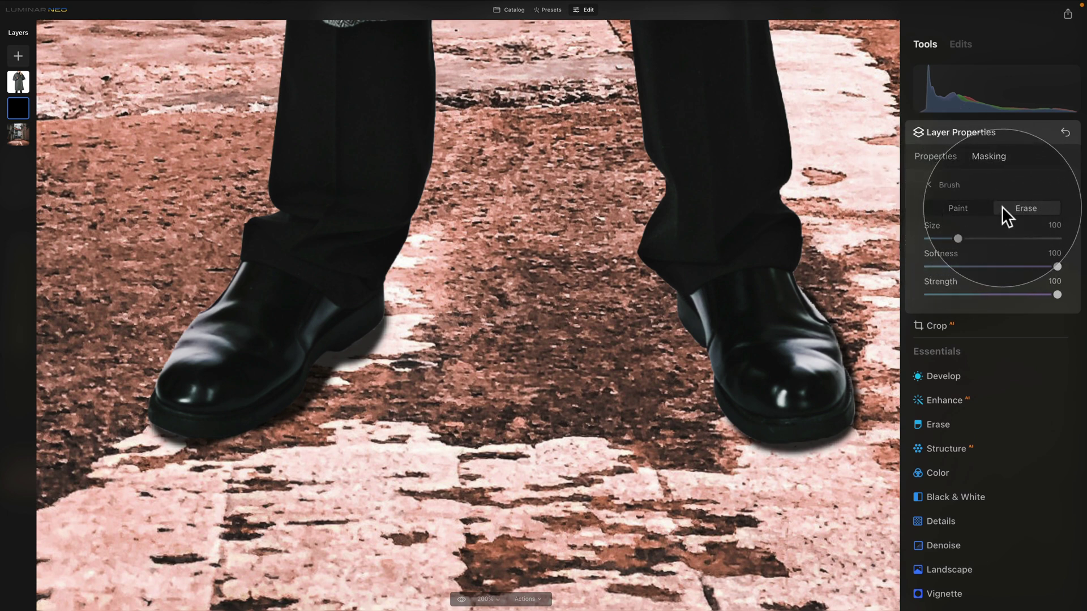
left_click(995, 266)
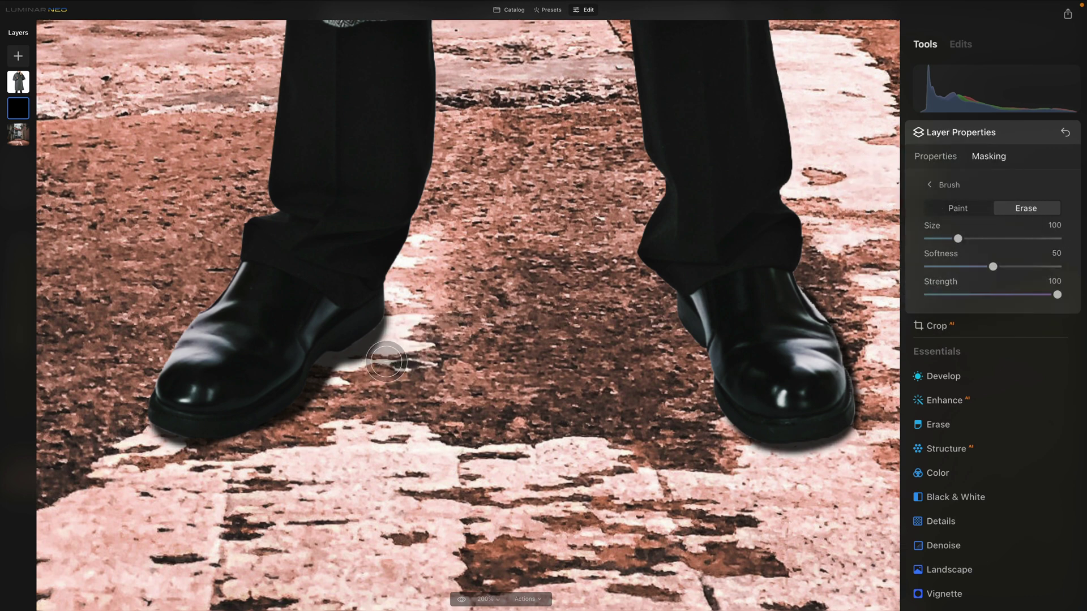
mouse_move(385, 357)
left_mouse_down()
mouse_move(423, 369)
mouse_move(403, 368)
left_mouse_up()
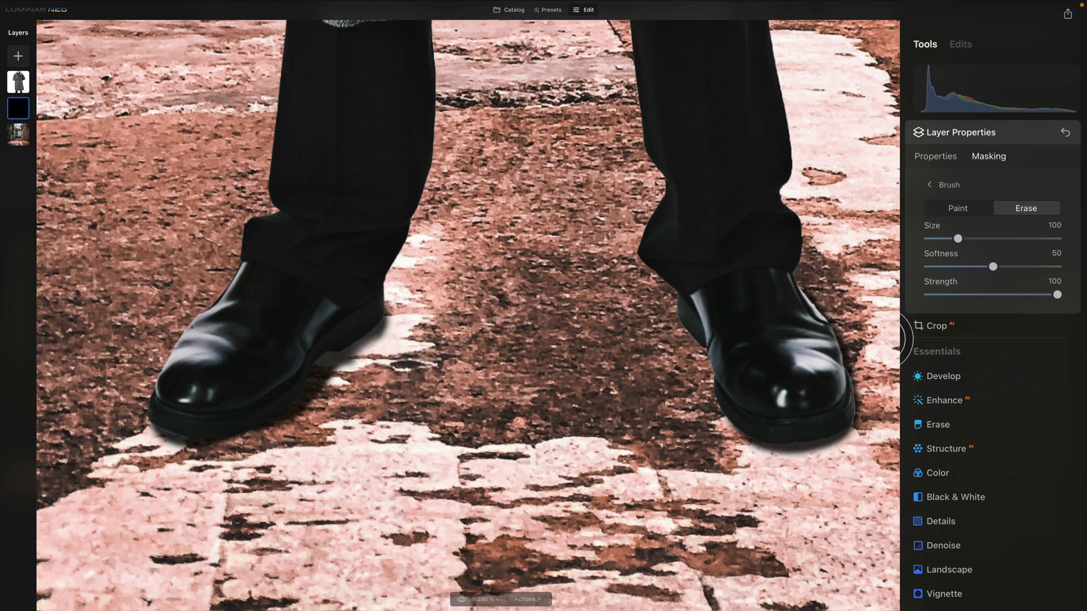
Step: Switch the mask brush to Paint at size 71 and touch up the contact shadow under the left-hand shoe's heel
left_click(956, 209)
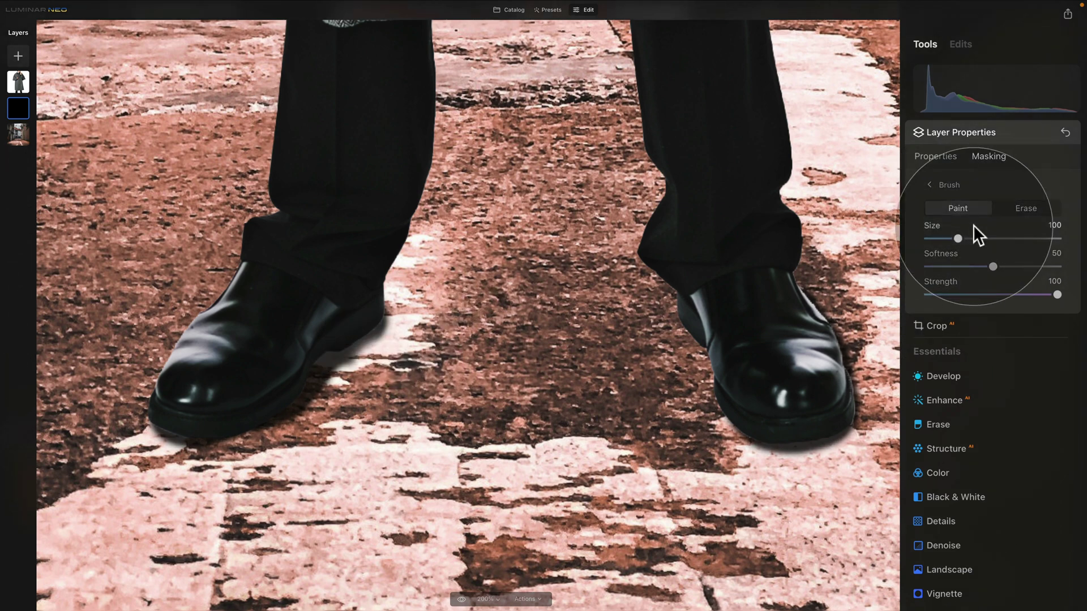
left_click_drag(958, 238, 948, 238)
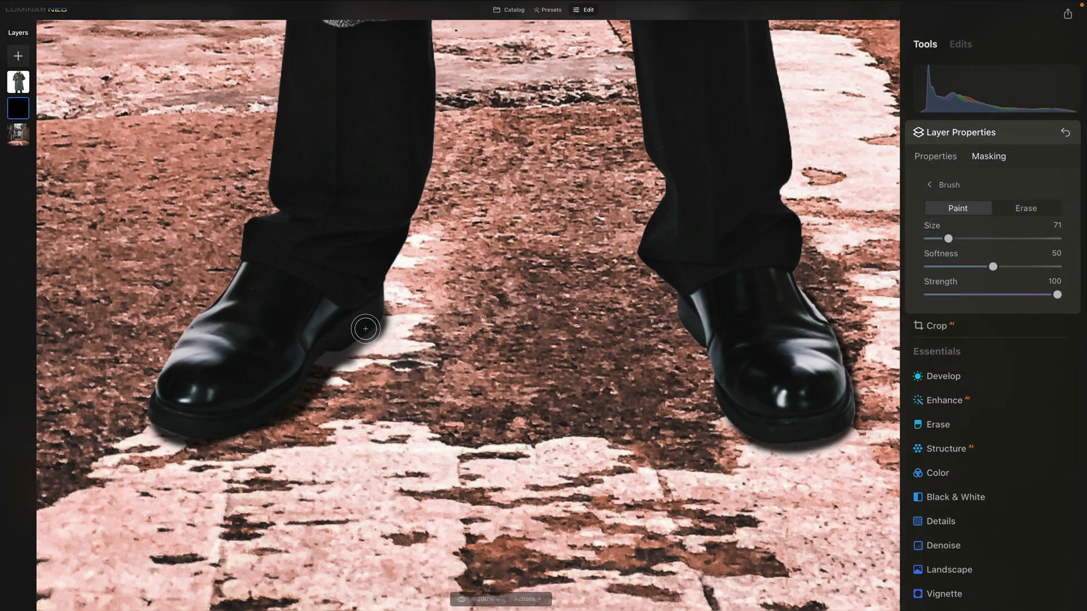
left_click_drag(365, 329, 353, 338)
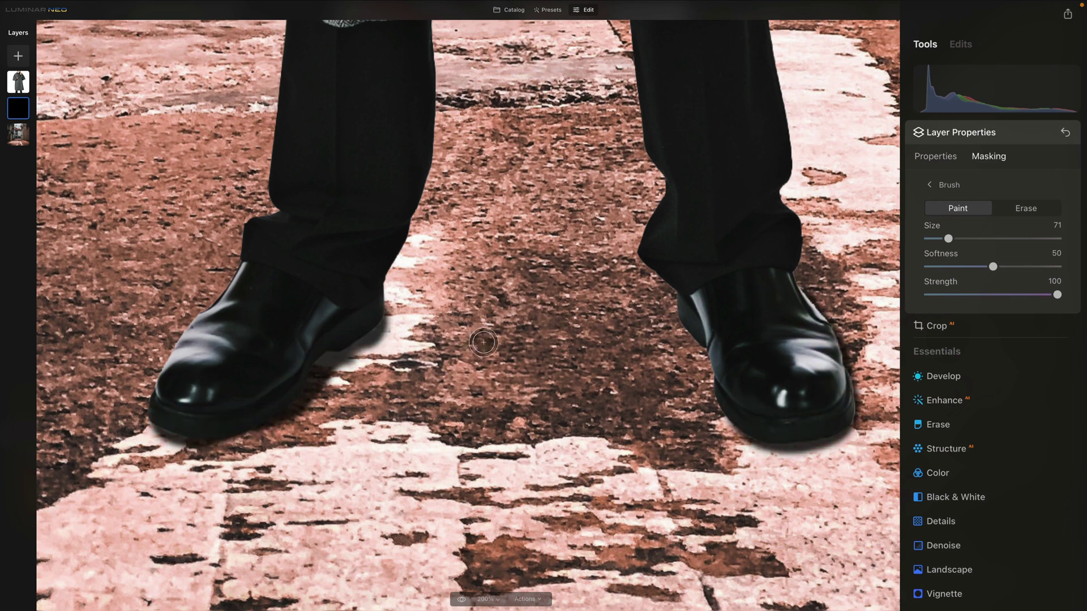
left_click_drag(347, 338, 354, 339)
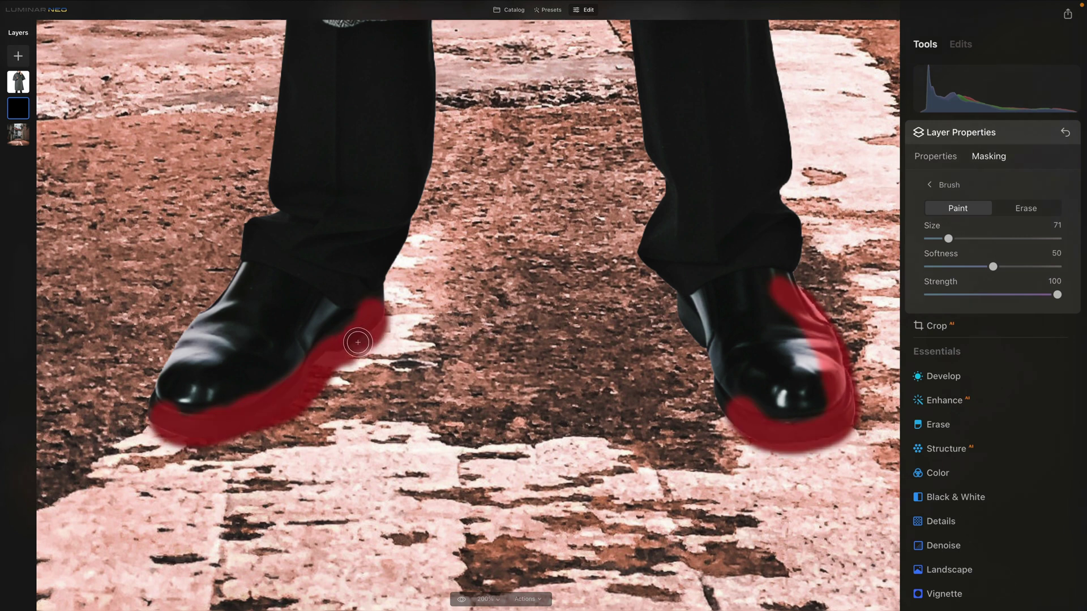
Step: Erase excess shadow along the left-hand shoe's sole and the right-hand shoe's outer edge with the size 71 mask brush
left_click(1025, 210)
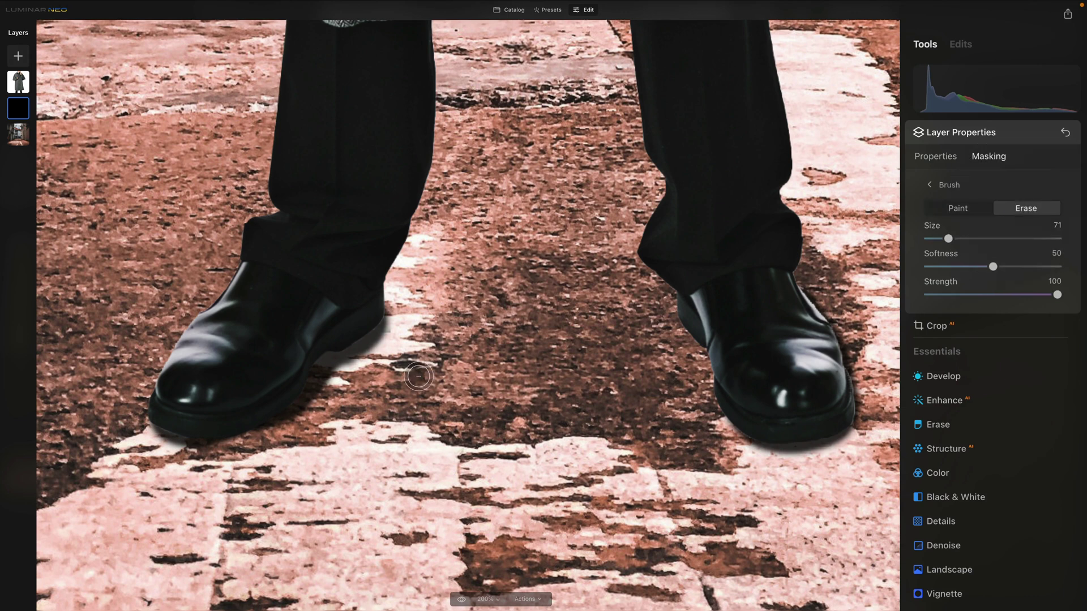
left_click_drag(321, 394, 348, 376)
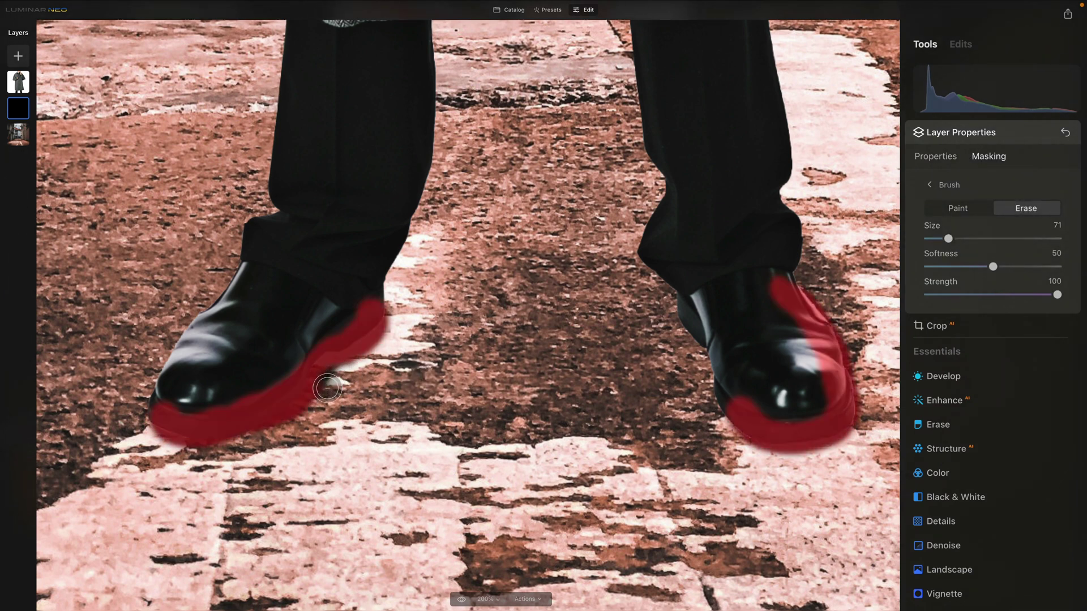
left_click_drag(267, 444, 272, 445)
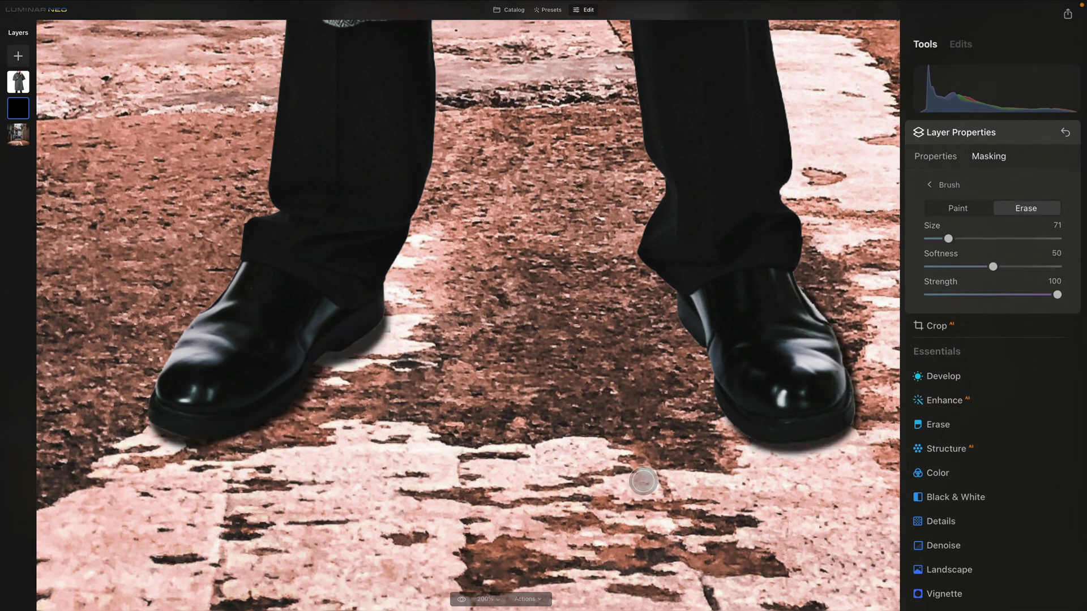
left_click_drag(853, 336, 858, 344)
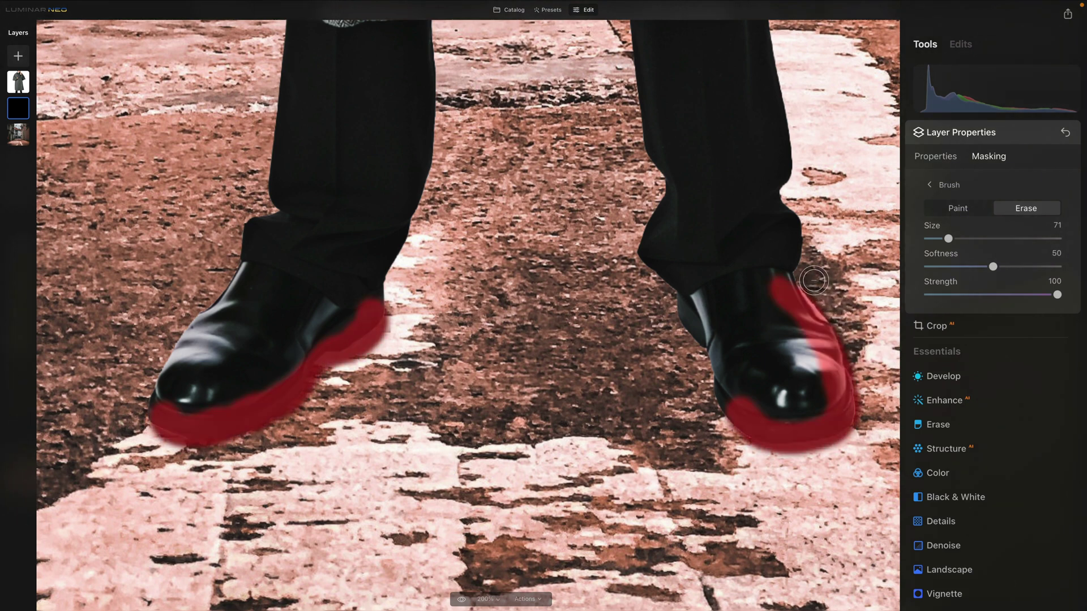
left_click_drag(814, 281, 816, 278)
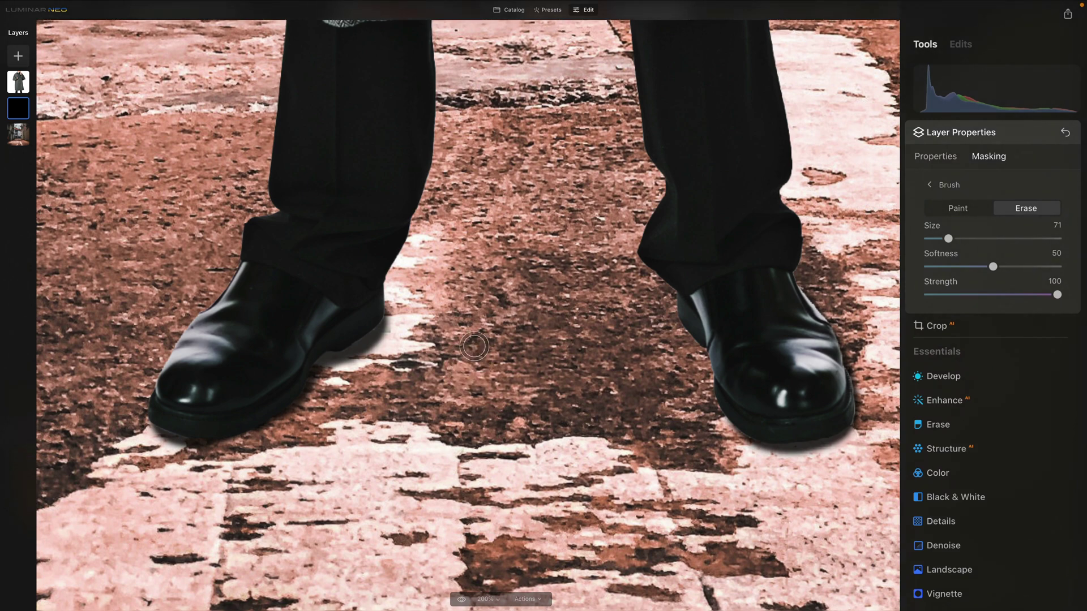
Step: Check the contact shadows on the whole image and lower the black layer's opacity to 60
key("super+0")
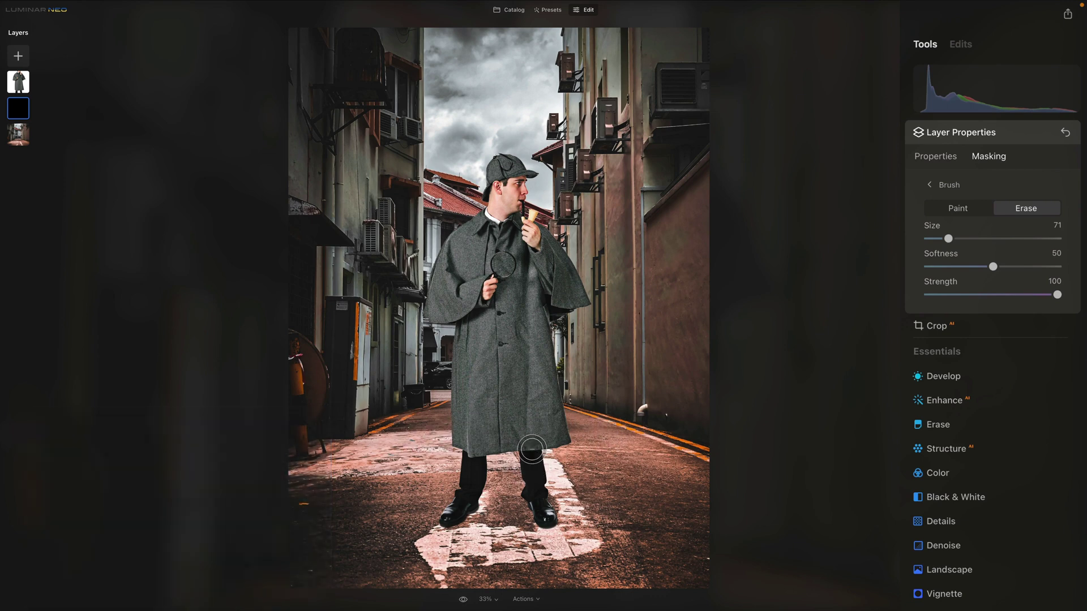
left_click(946, 156)
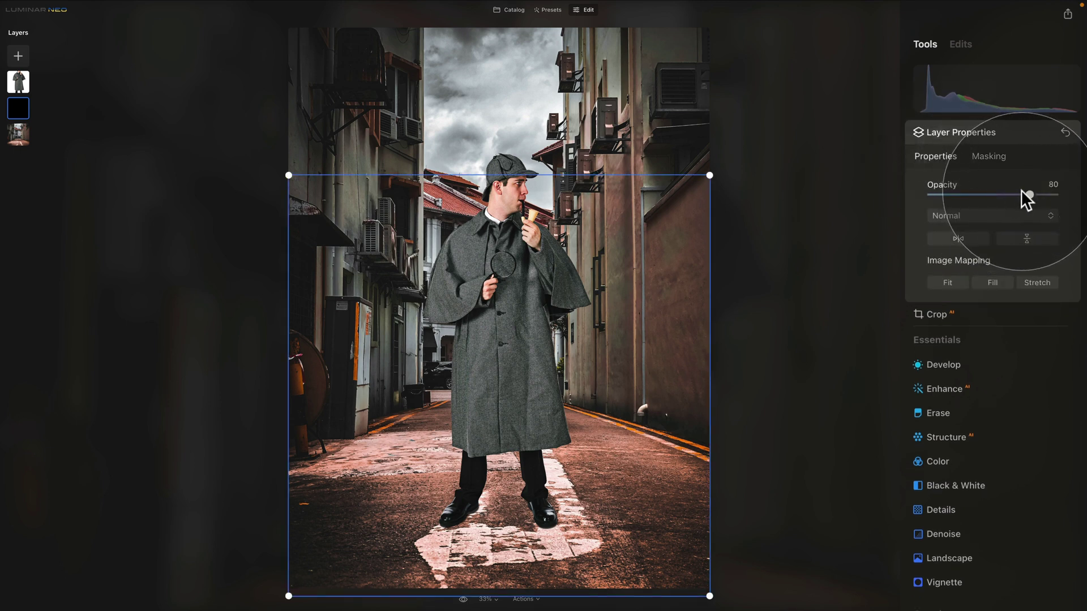
left_click_drag(1022, 191, 1005, 193)
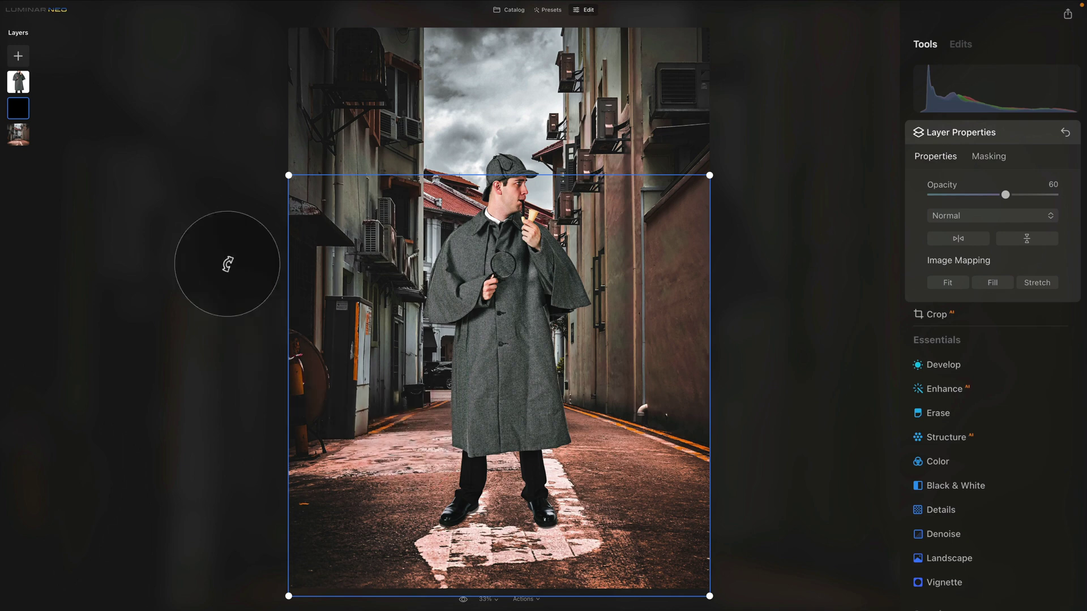
Step: Add the black image as a new layer above the figure, move it down over him, and set its opacity to 100
left_click(23, 59)
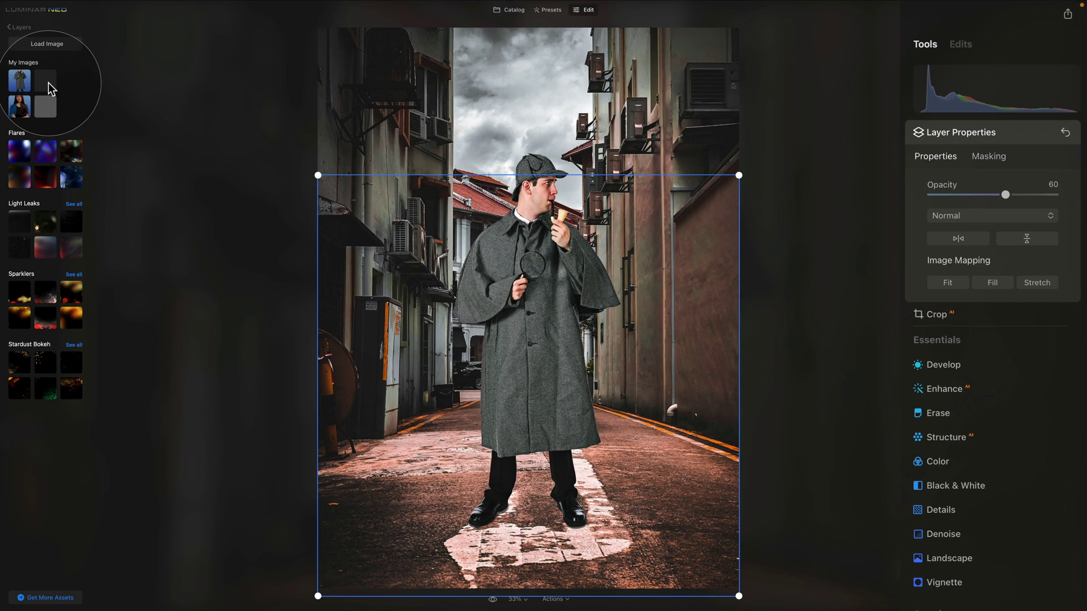
left_click(49, 83)
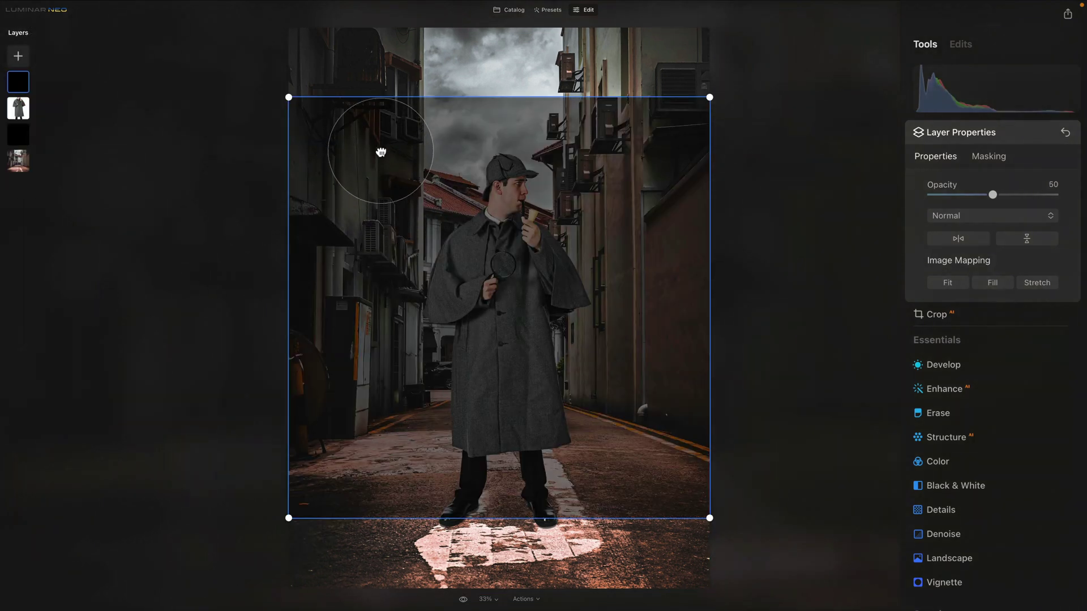
left_click_drag(381, 155, 381, 218)
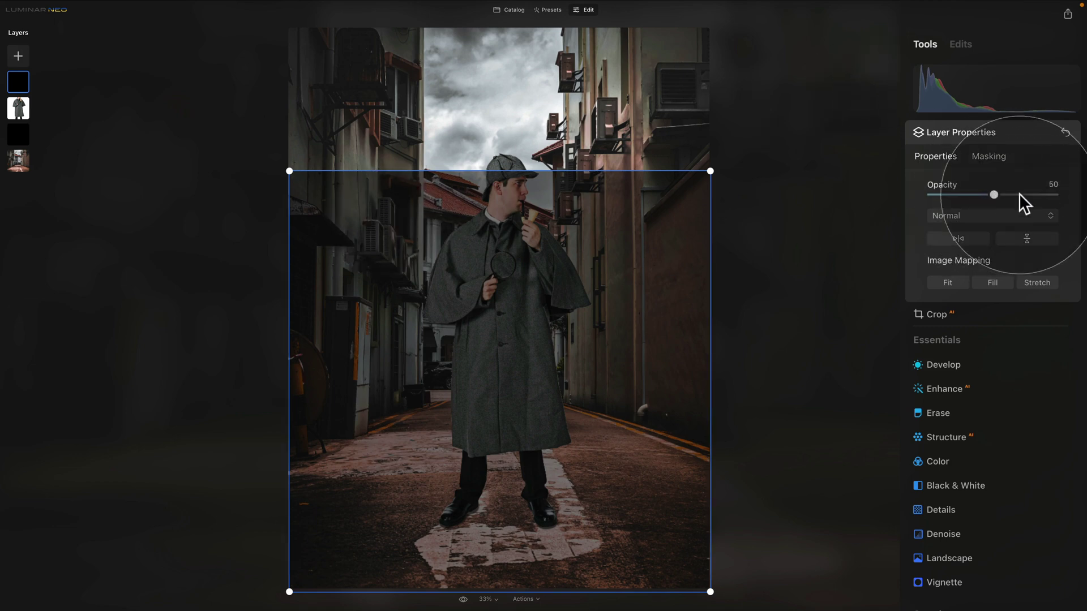
left_click_drag(1024, 196, 1054, 195)
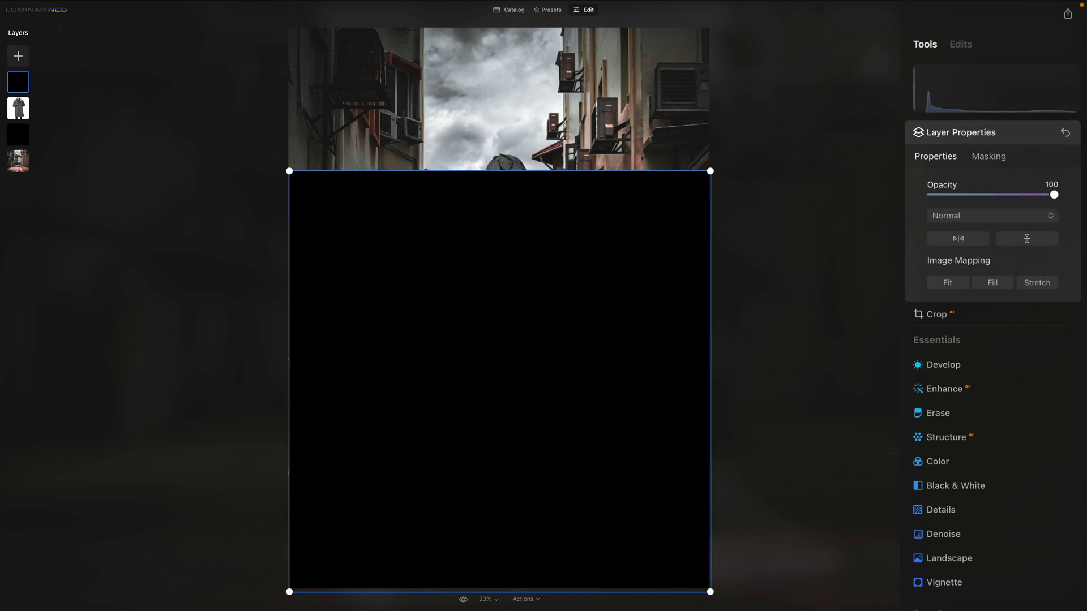
Step: Fill the new black layer's mask and invert it to hide the layer
left_click(984, 151)
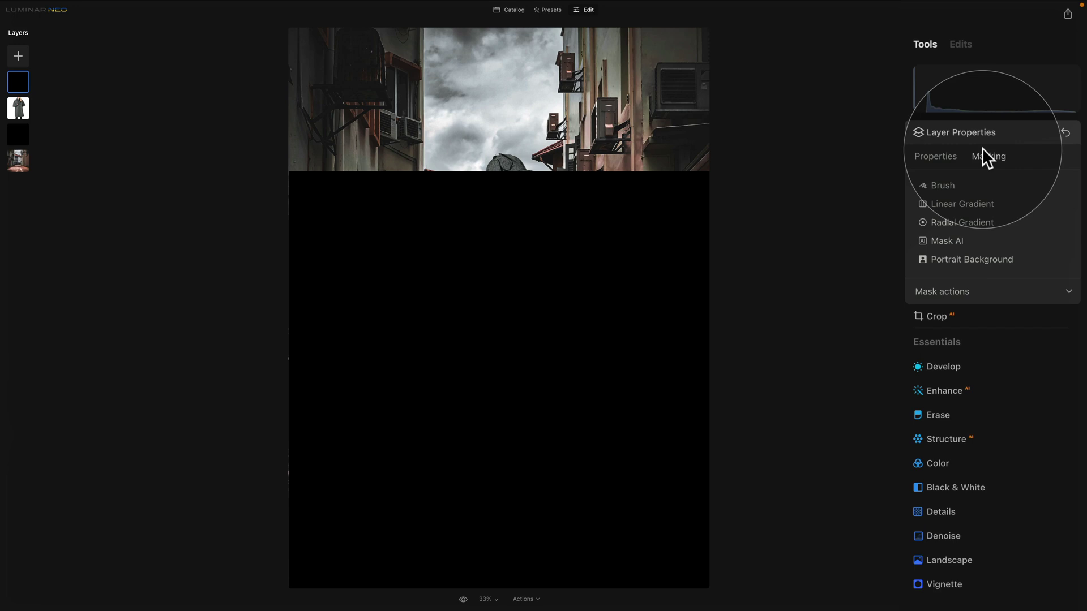
left_click(995, 289)
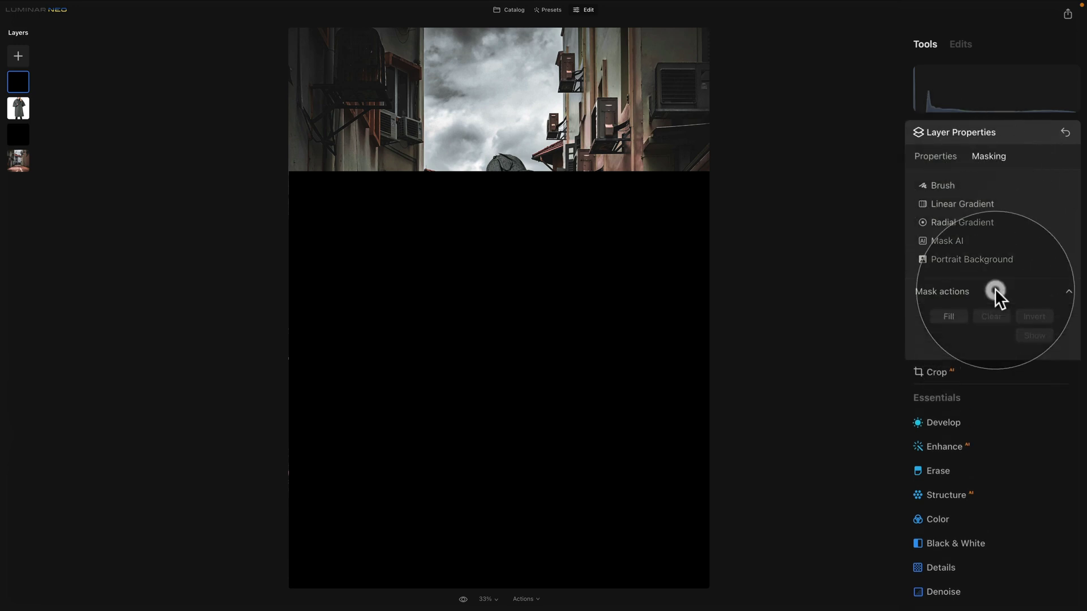
left_click(953, 316)
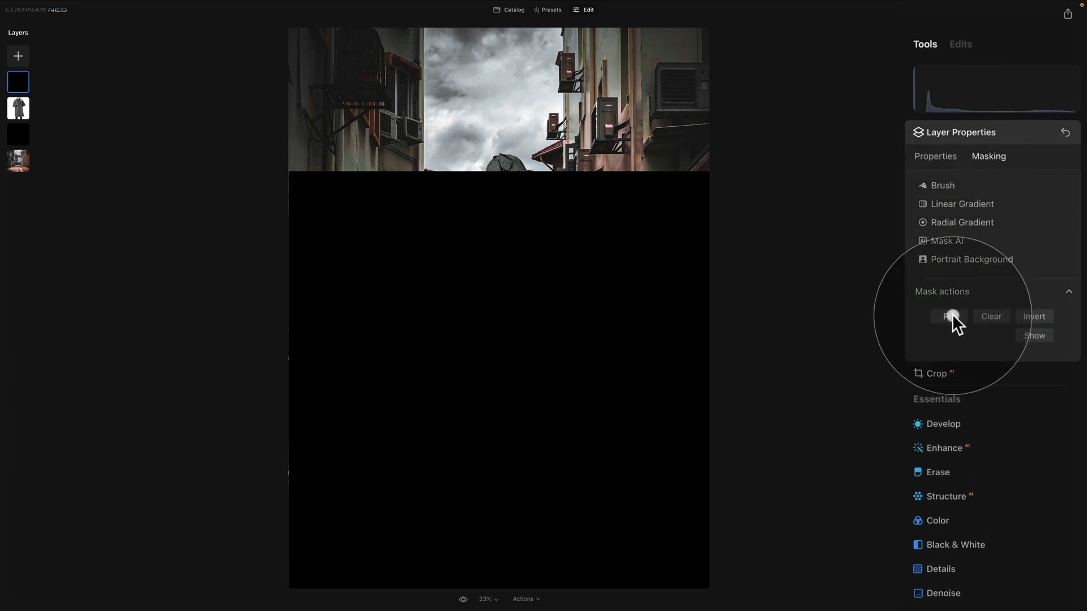
left_click(1040, 315)
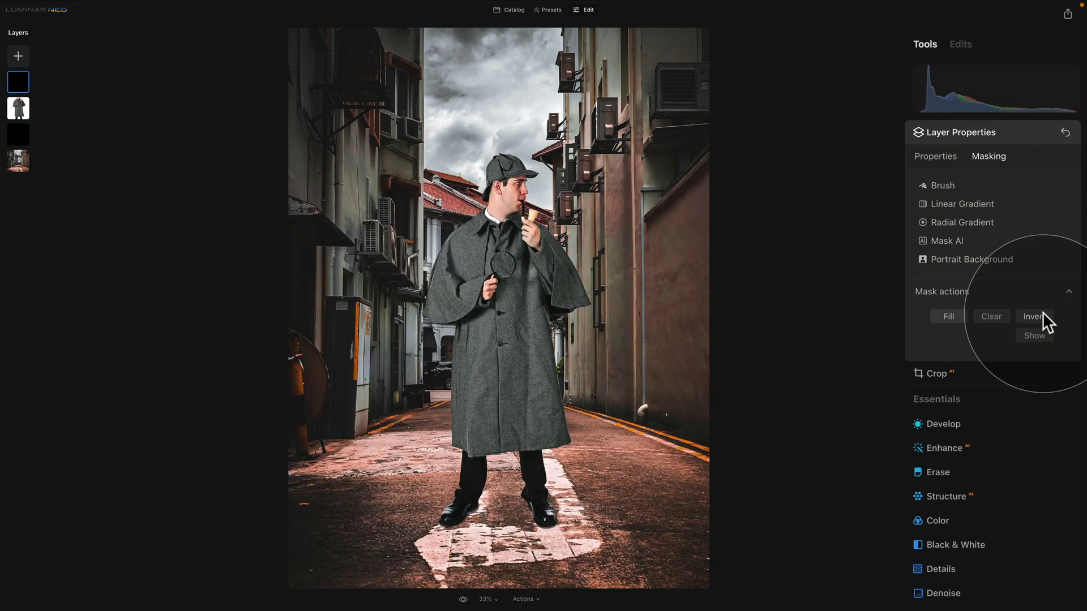
Step: Set up the new black layer's mask Brush in Paint mode with size 96 for shading around the trousers and shoes
left_click(948, 186)
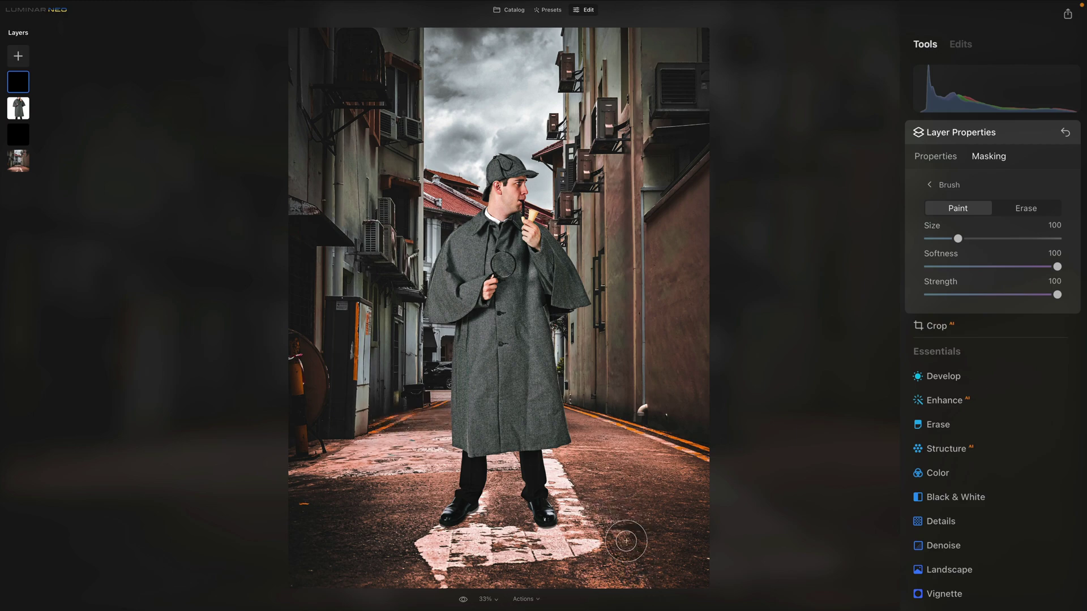
key("super+equal")
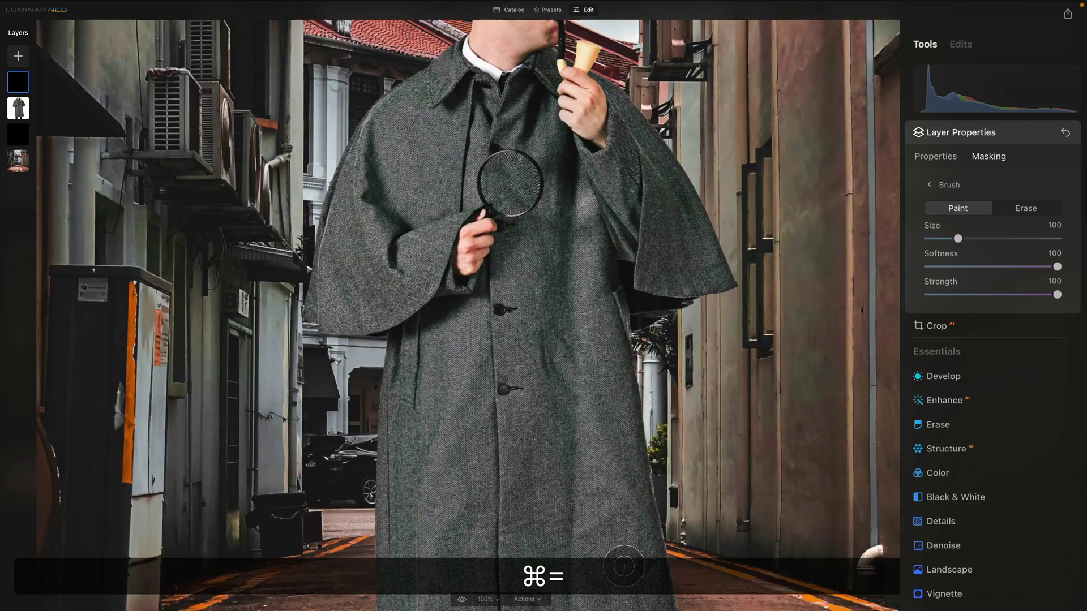
key("super+equal")
left_click_drag(623, 563, 542, 232)
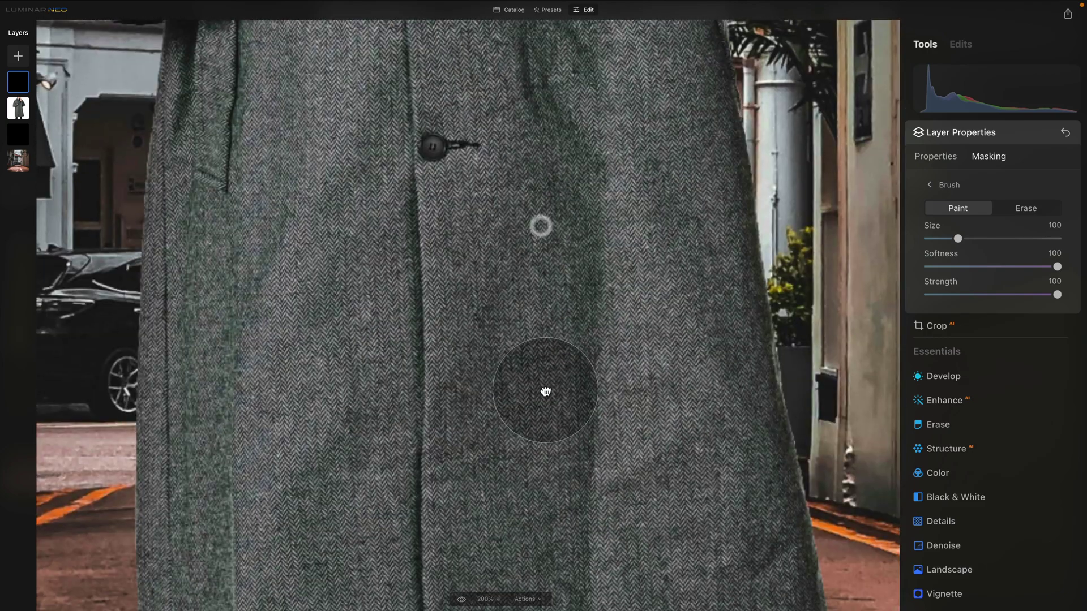
left_click_drag(545, 392, 553, 141)
left_click_drag(553, 214, 466, 258)
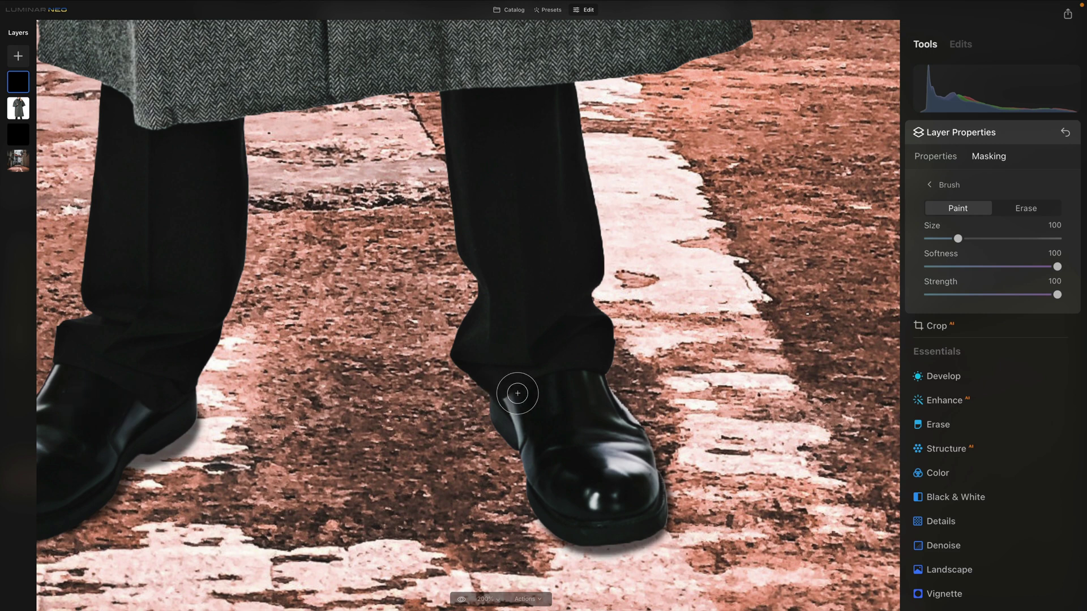
key("space")
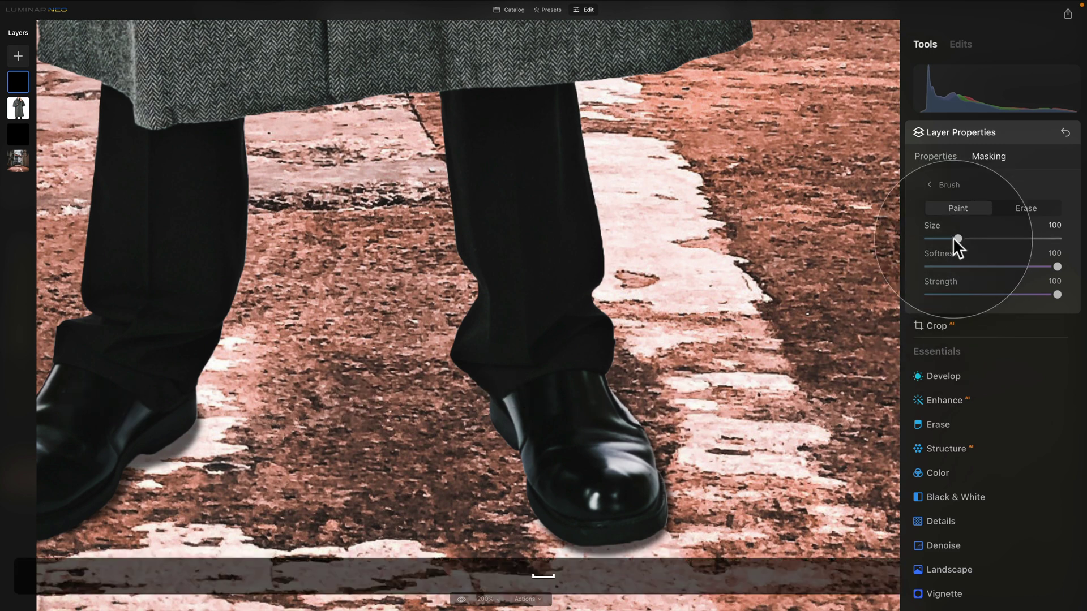
left_click(953, 238)
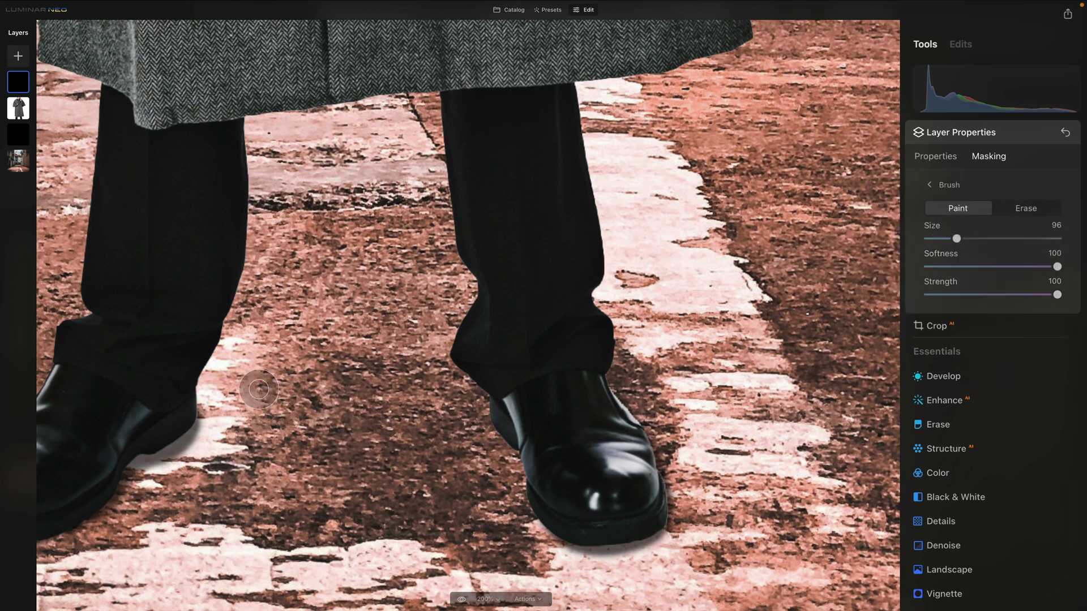
Step: Set the mask brush size to 118 and paint a soft shadow on the ground between the figure's two shoes
left_click_drag(961, 237, 954, 239)
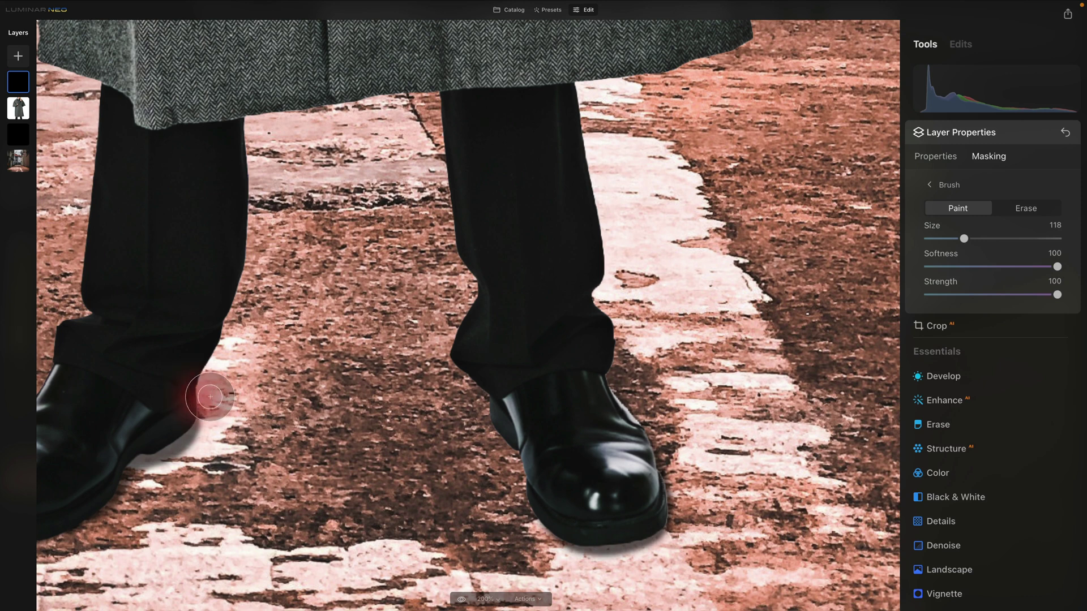
left_click_drag(210, 397, 502, 392)
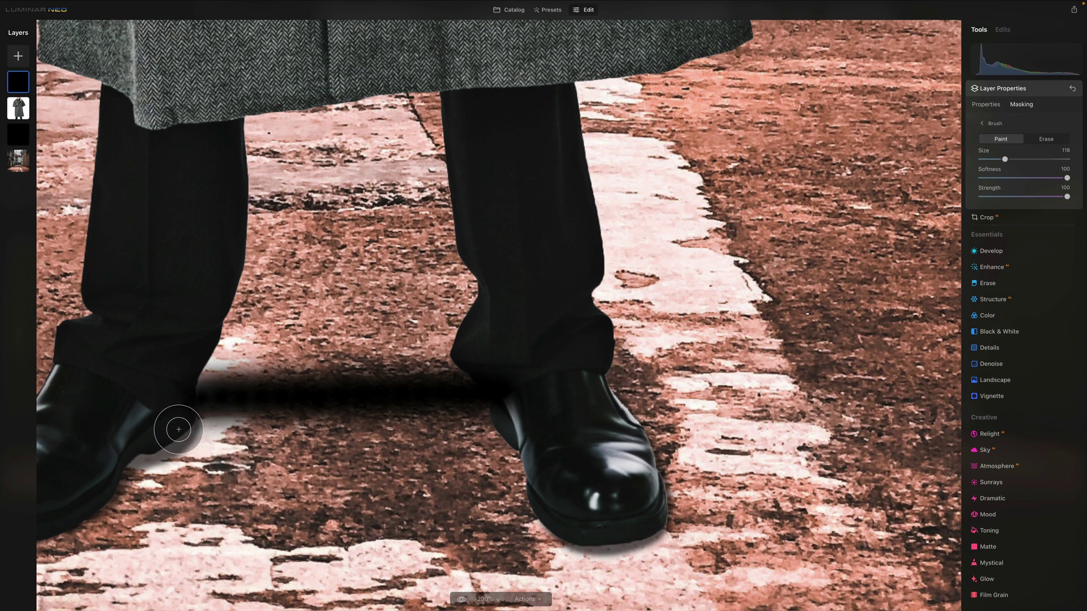
mouse_move(179, 429)
left_mouse_down()
mouse_move(243, 418)
mouse_move(552, 417)
left_mouse_up()
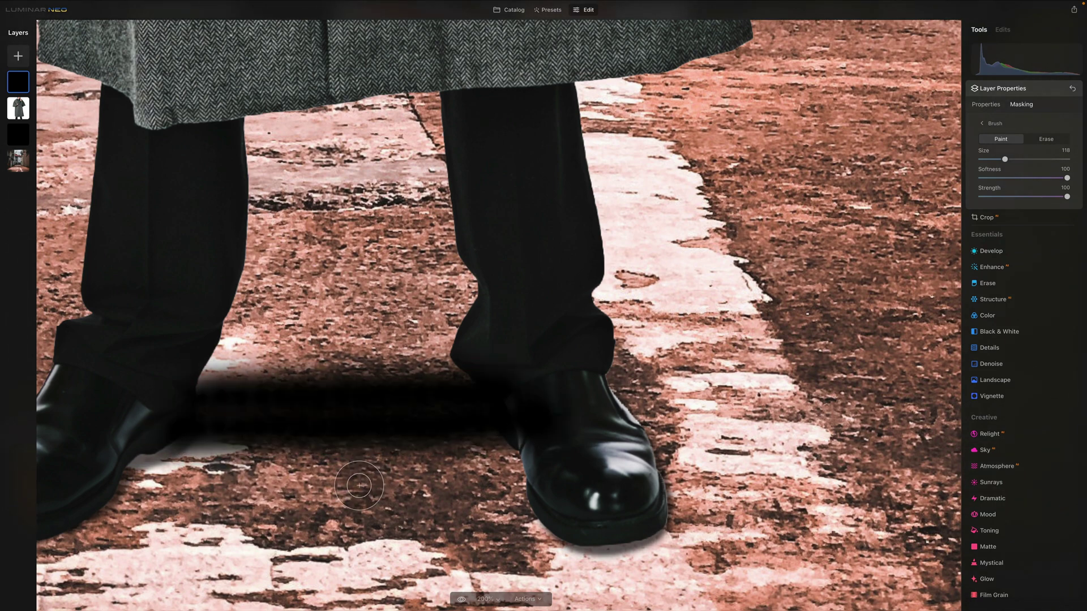
scroll(359, 485, "left", 2)
scroll(286, 408, "up", 1)
mouse_move(323, 384)
left_mouse_down()
mouse_move(275, 411)
mouse_move(248, 453)
mouse_move(337, 383)
mouse_move(320, 396)
left_mouse_up()
Step: Paint a long shadow band across the ground from the forward-facing shoe to the image's right edge, covering that shoe as well
scroll(631, 482, "right", 5)
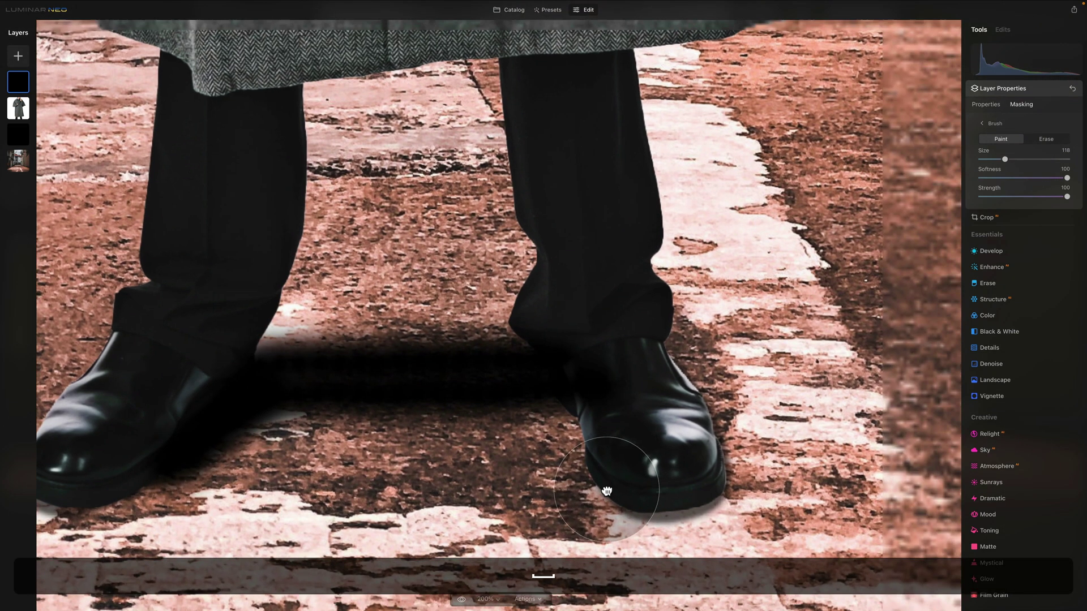
mouse_move(214, 358)
left_mouse_down()
mouse_move(515, 351)
mouse_move(372, 376)
mouse_move(109, 368)
mouse_move(242, 383)
mouse_move(210, 374)
left_mouse_up()
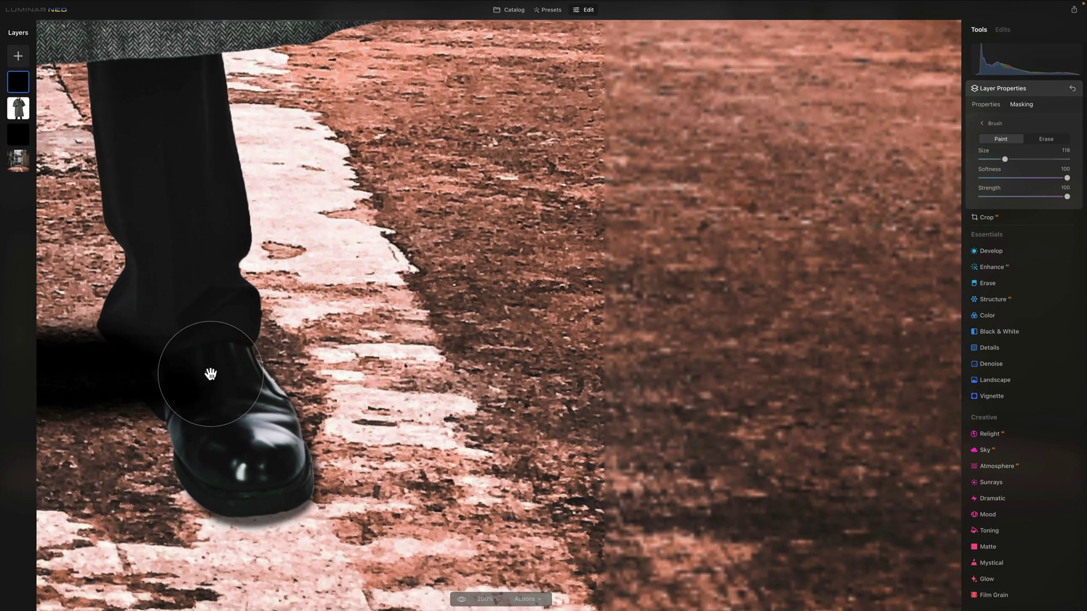
key("super+minus")
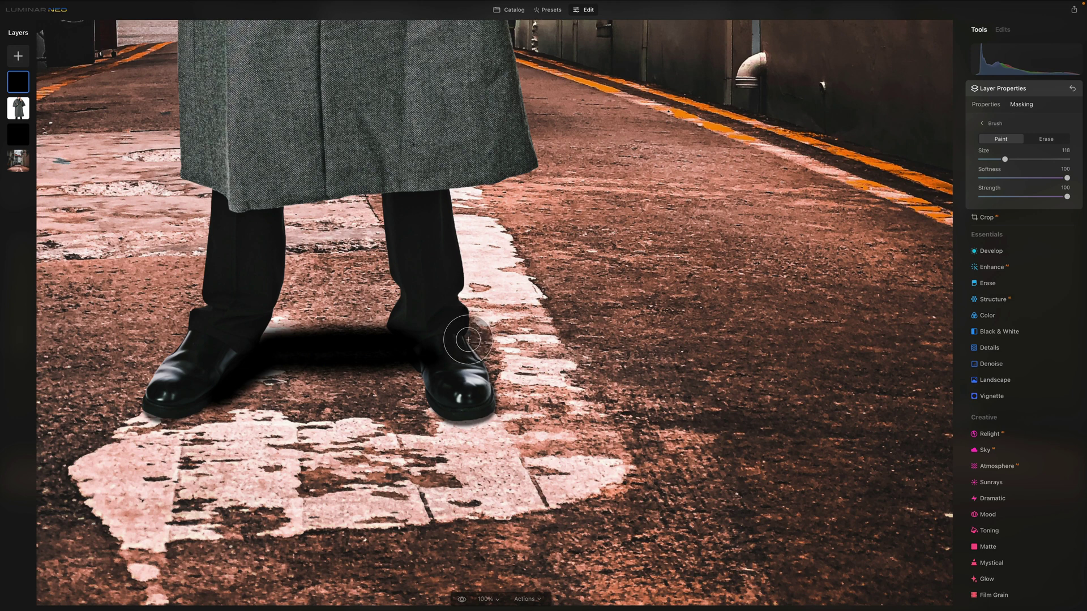
left_click_drag(468, 339, 977, 311)
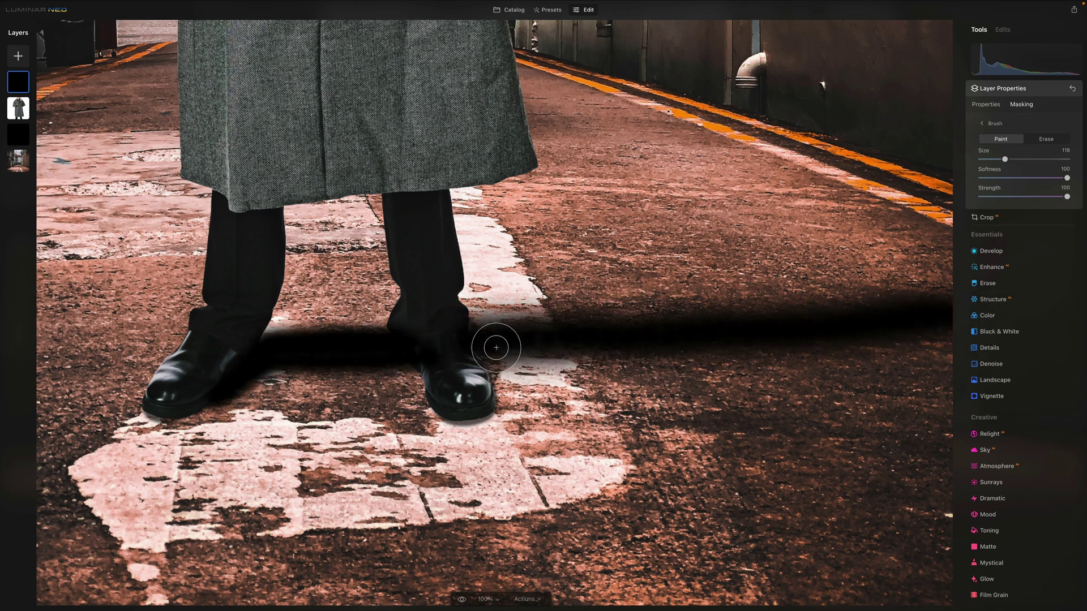
mouse_move(492, 347)
left_mouse_down()
mouse_move(958, 326)
mouse_move(915, 336)
left_mouse_up()
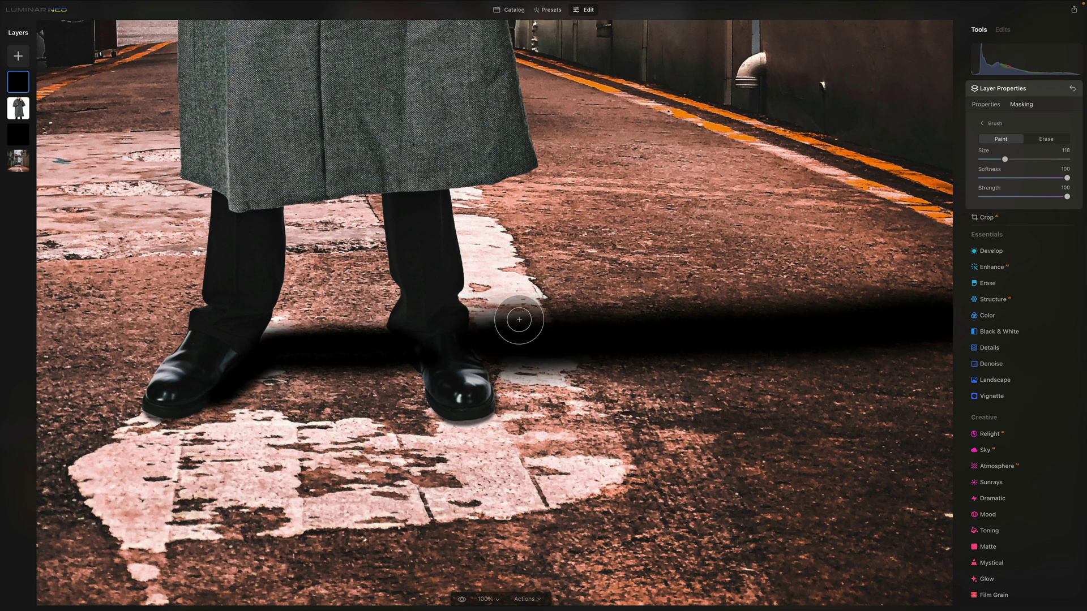
mouse_move(519, 320)
left_mouse_down()
mouse_move(975, 301)
mouse_move(902, 352)
left_mouse_up()
mouse_move(482, 327)
left_mouse_down()
mouse_move(454, 329)
mouse_move(537, 428)
mouse_move(476, 375)
mouse_move(469, 393)
mouse_move(488, 351)
mouse_move(484, 384)
mouse_move(506, 354)
mouse_move(473, 404)
mouse_move(496, 385)
mouse_move(468, 457)
left_mouse_up()
Step: Widen the outer part of the ground shadow to the image edge to represent the shadow of the coat
key("space")
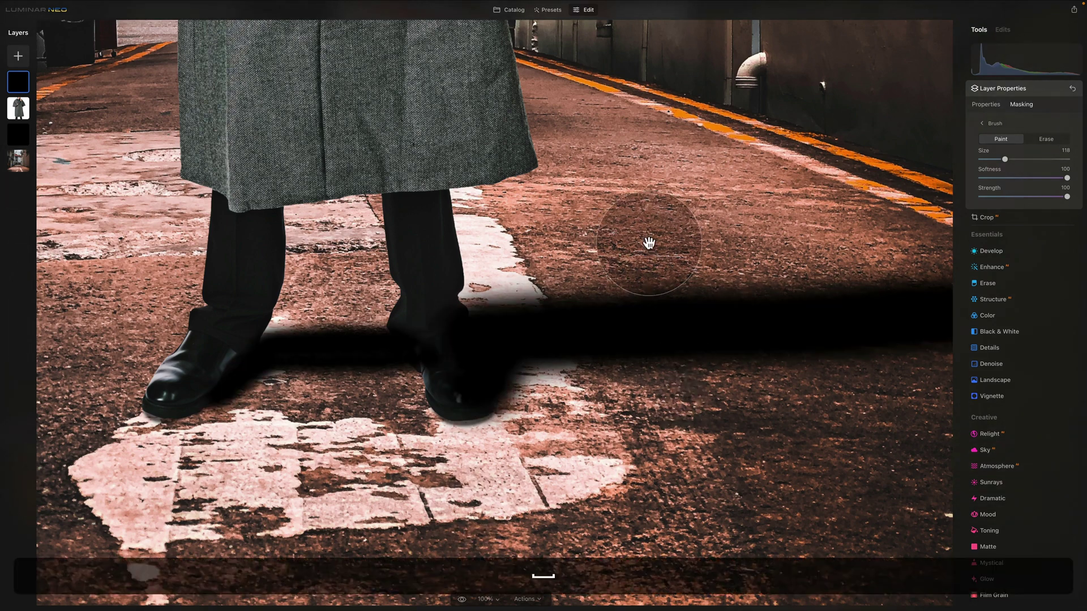
mouse_move(650, 243)
left_mouse_down()
mouse_move(587, 364)
mouse_move(585, 413)
mouse_move(573, 325)
left_mouse_up()
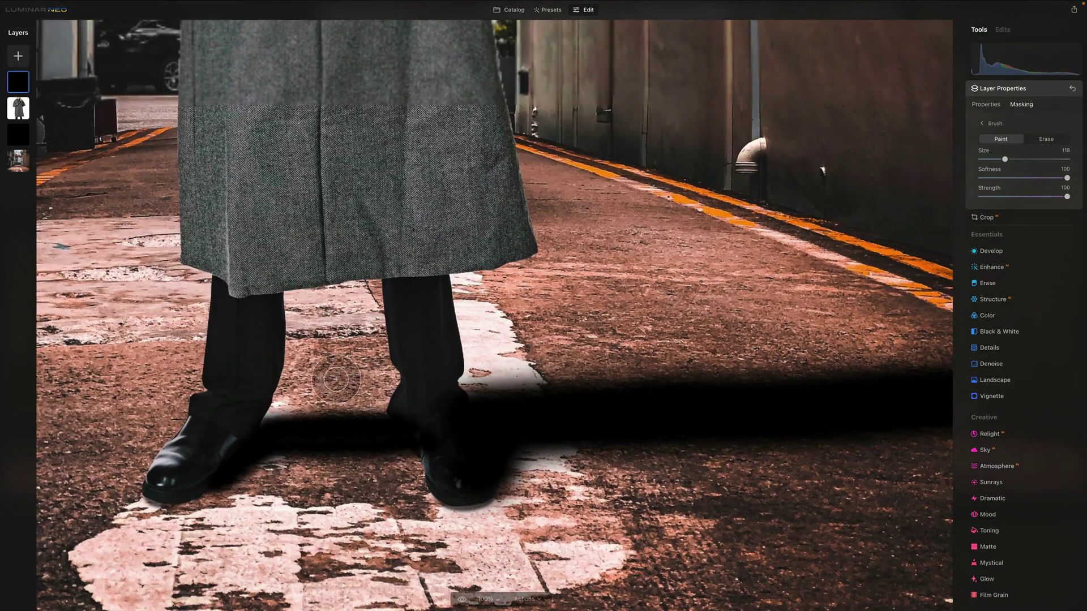
key("space")
left_click_drag(485, 236, 424, 189)
key("space")
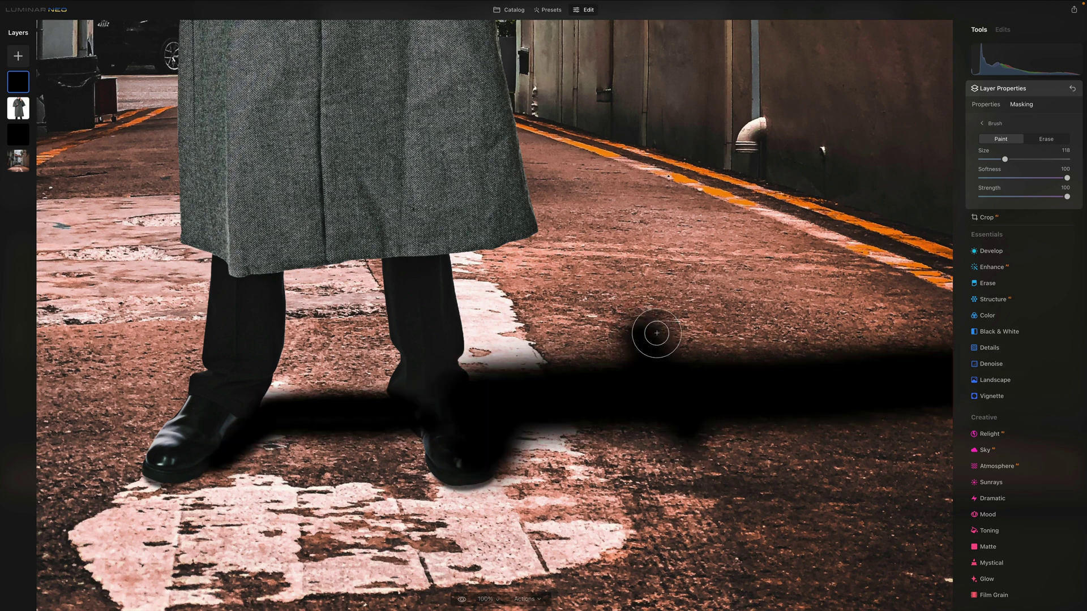
left_click_drag(680, 338, 966, 333)
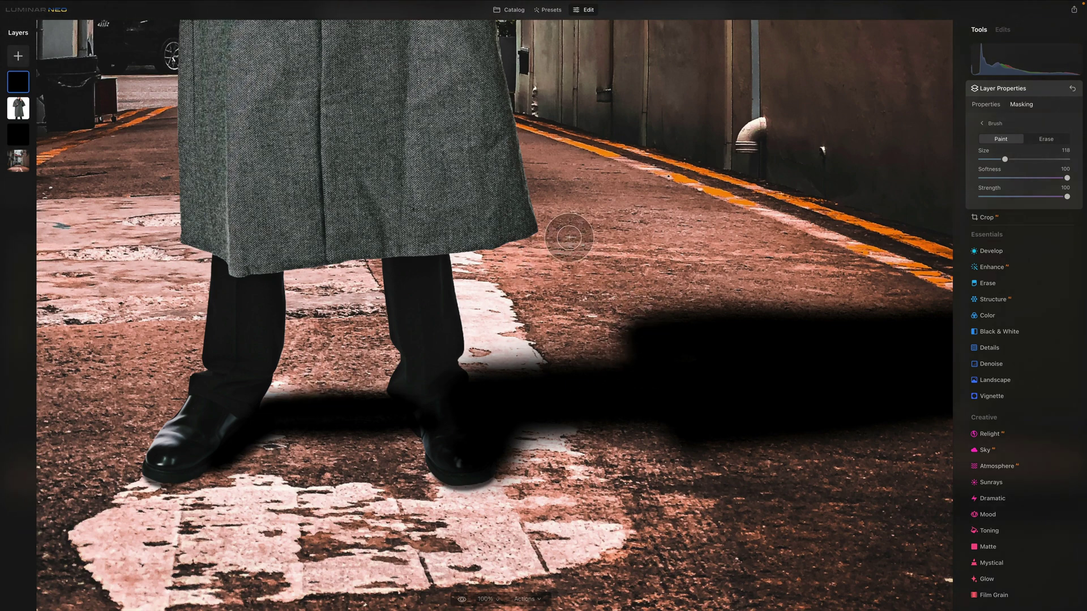
Step: Lower the painted shadow layer's opacity to 25 while viewing the whole image
key("super+0")
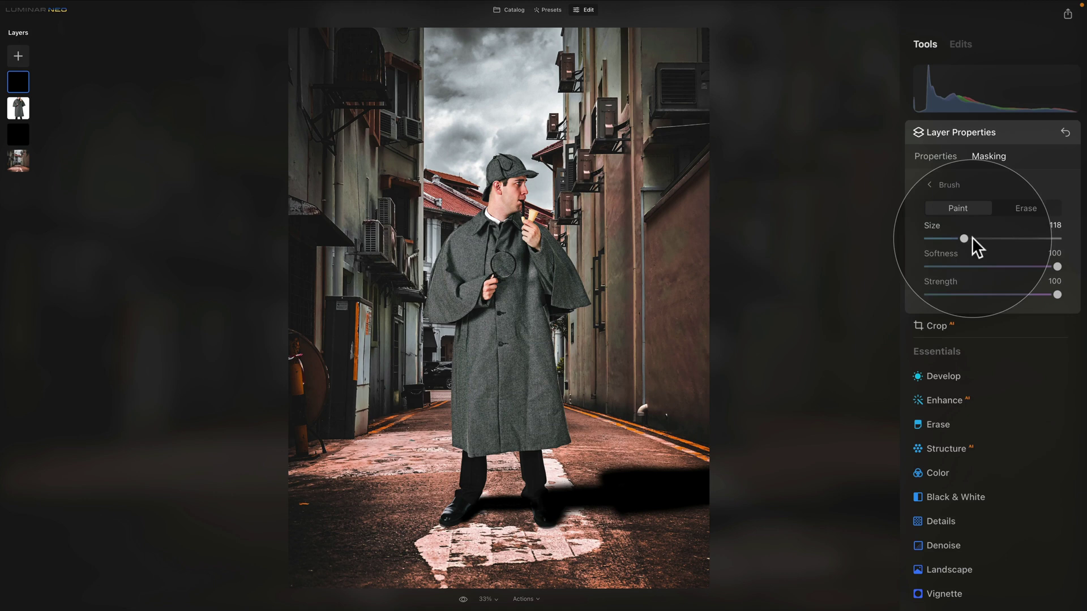
left_click(939, 158)
left_click(983, 192)
left_click_drag(983, 192, 974, 196)
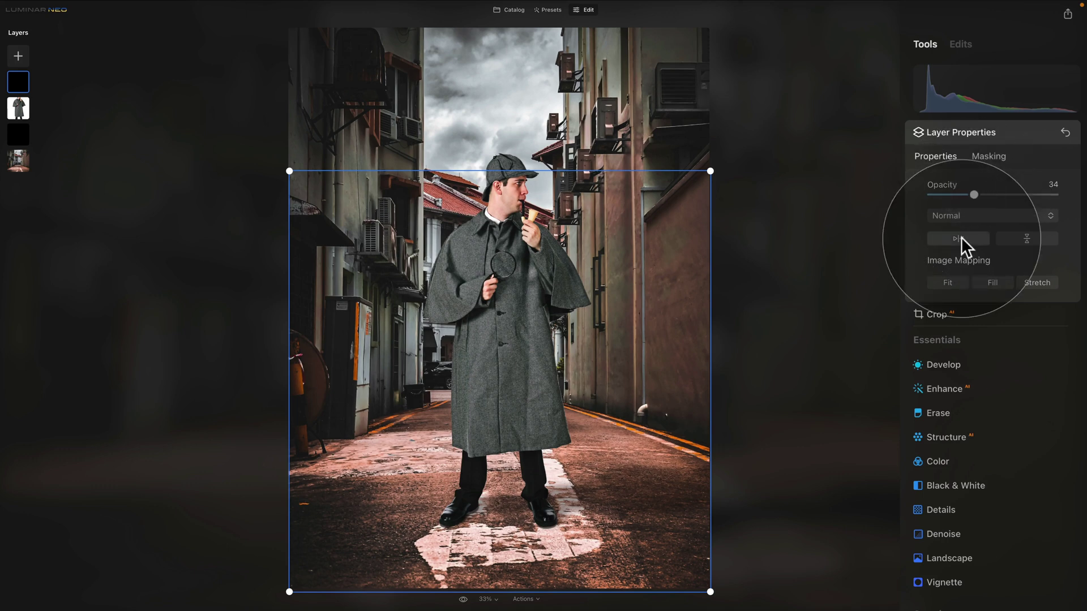
left_click_drag(974, 194, 962, 195)
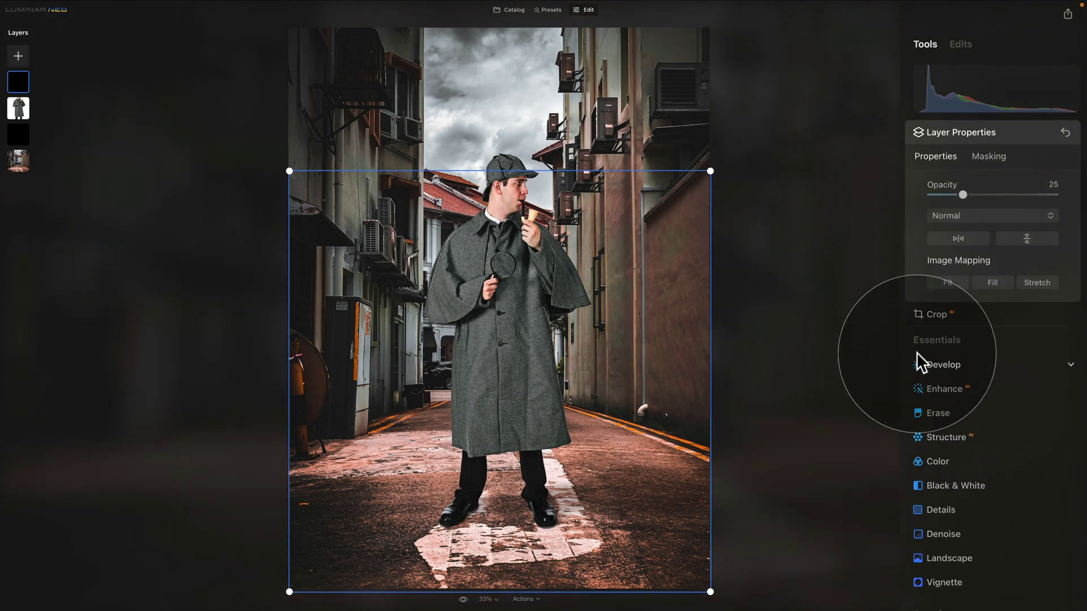
Step: Display the shadow layer's mask and erase along the lower edge of the shadow beside the shoe with a size 100 brush
left_click(986, 158)
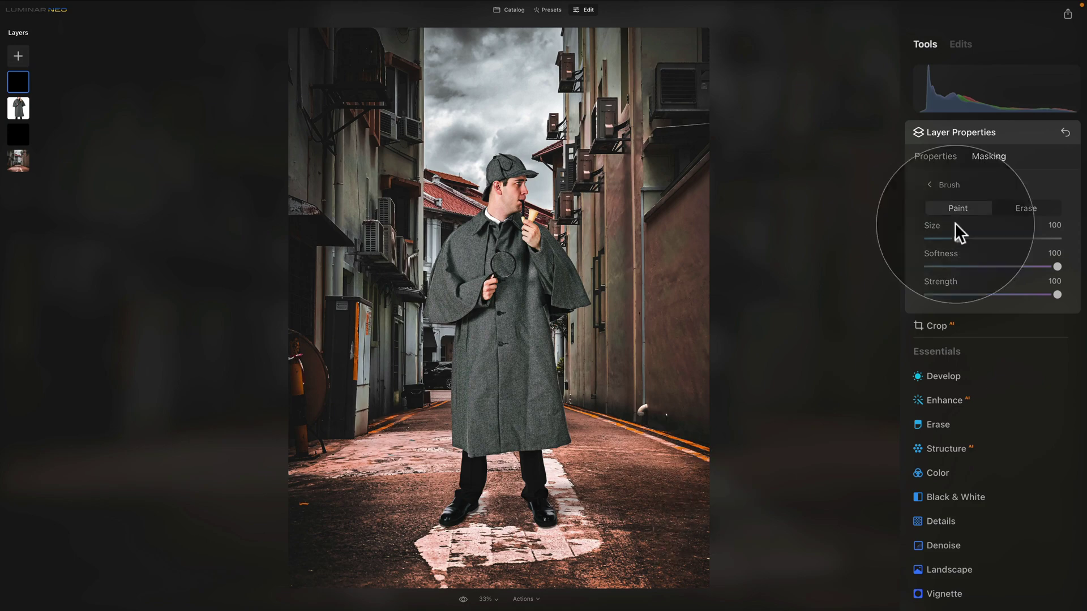
left_click(931, 183)
left_click(950, 187)
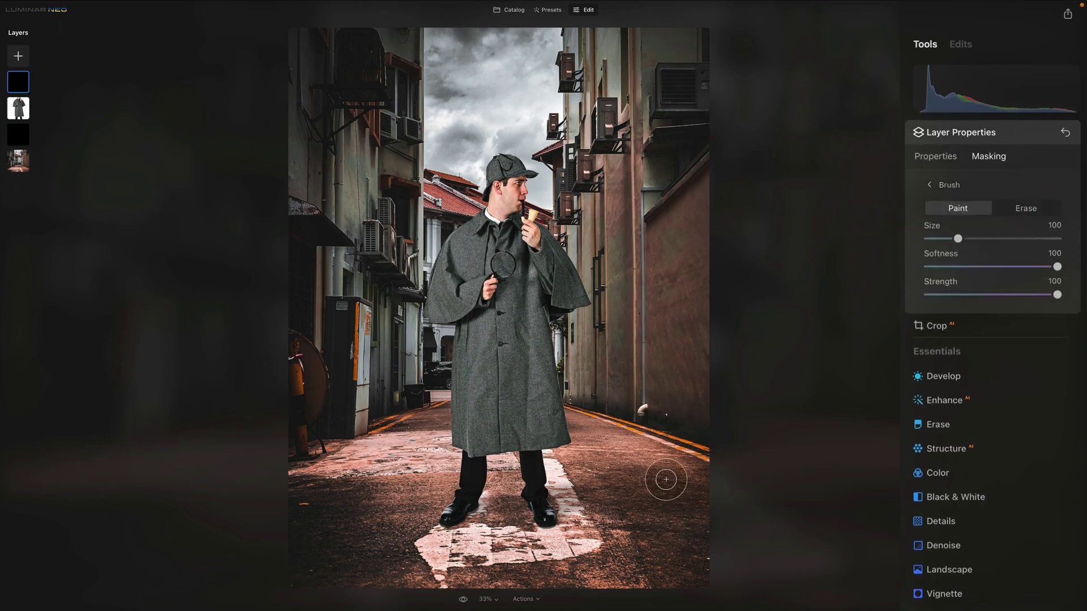
key("super+equal")
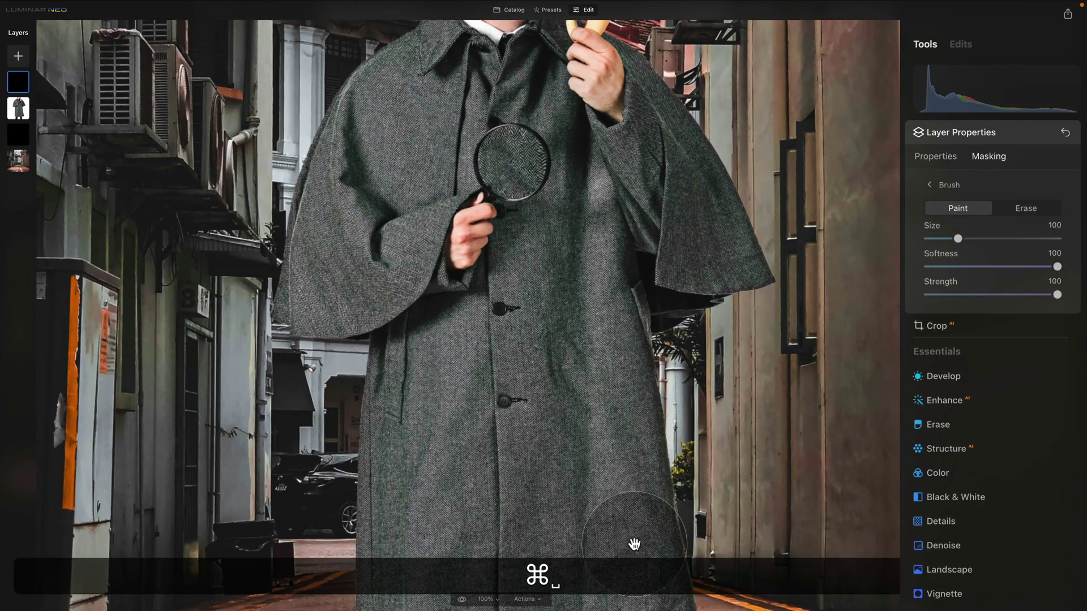
left_click_drag(634, 544, 327, 61)
left_click(1026, 207)
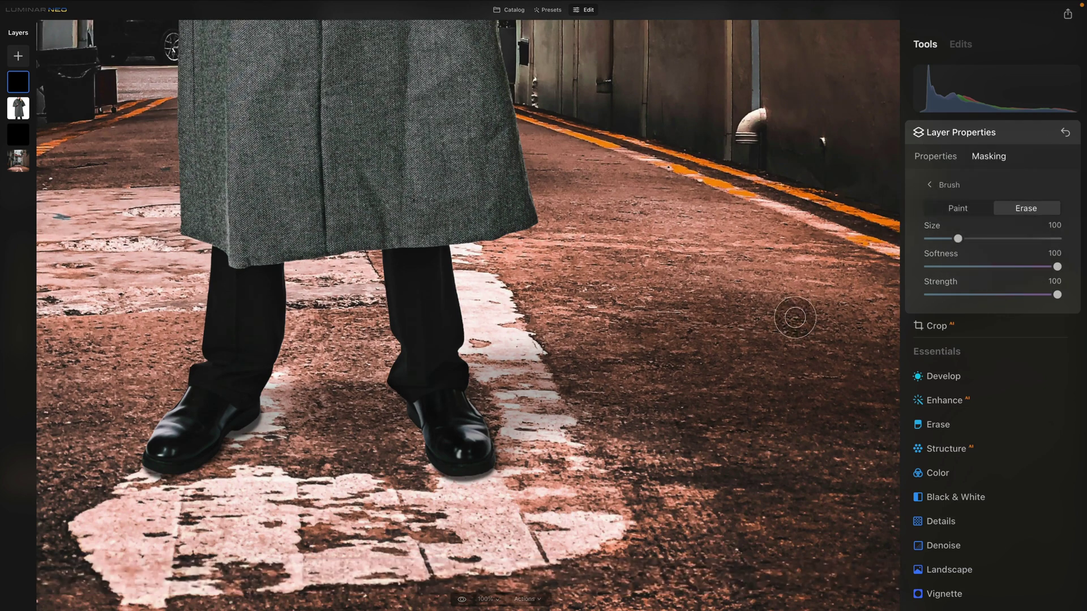
key("slash")
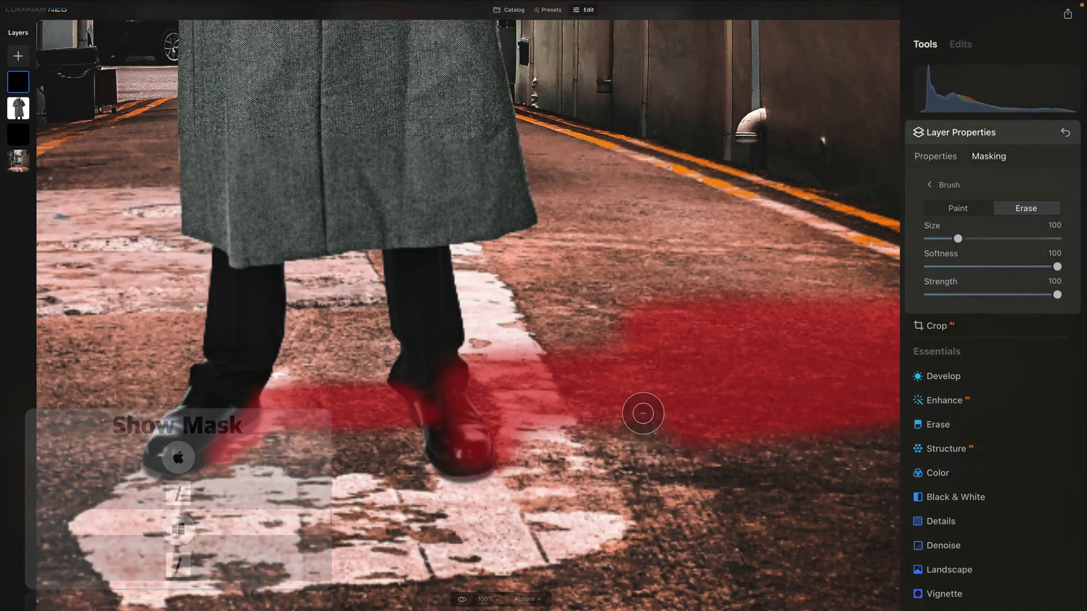
left_click_drag(644, 413, 563, 430)
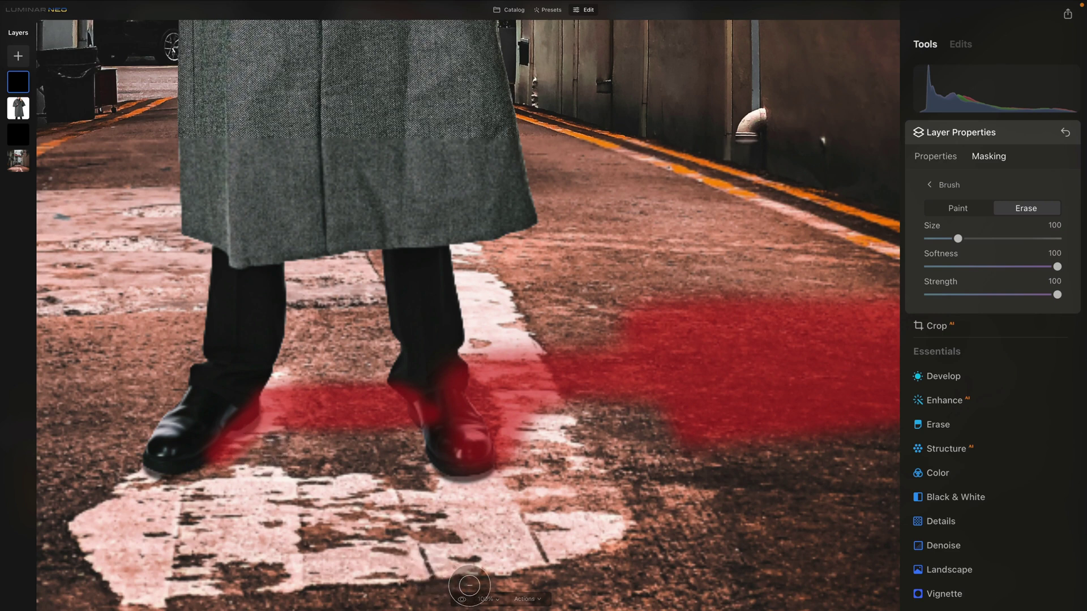
Step: Switch the mask brush to Paint and extend the upper edge of the coat's shadow
scroll(562, 461, "up", 1)
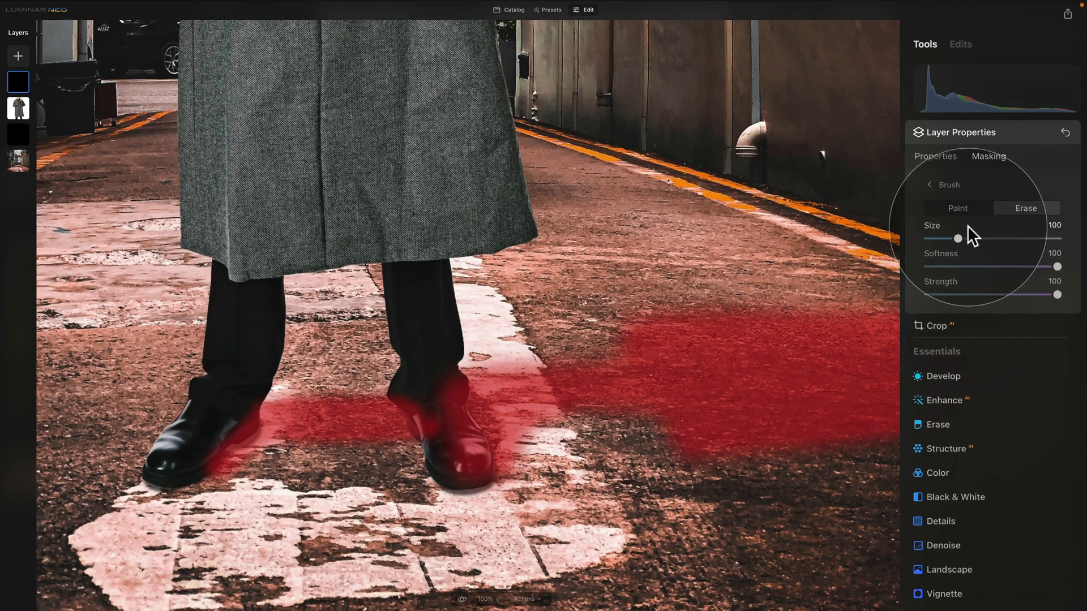
left_click(958, 209)
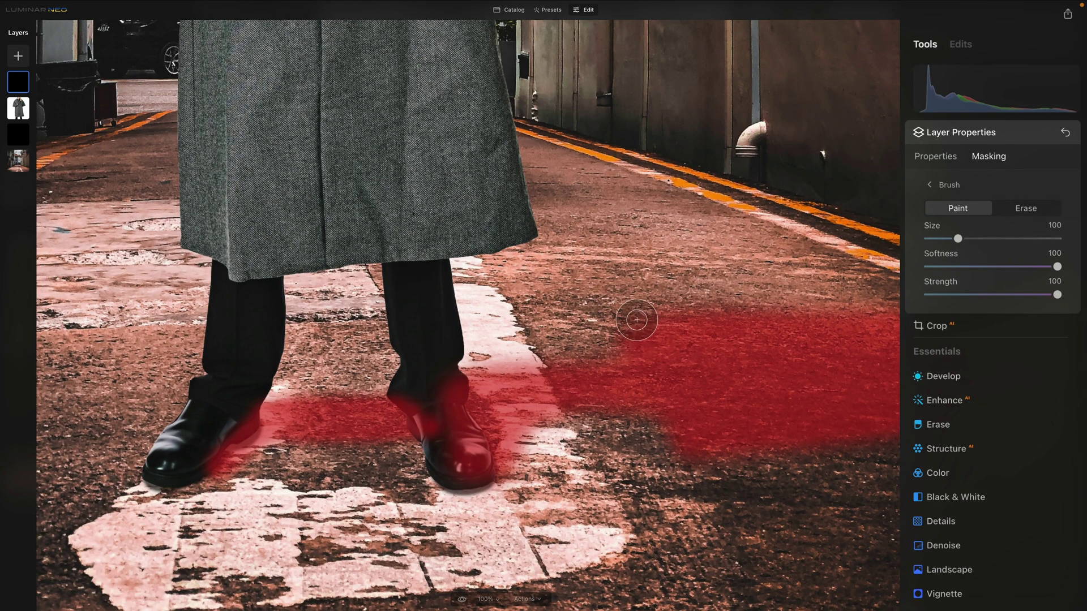
left_click_drag(634, 314, 850, 323)
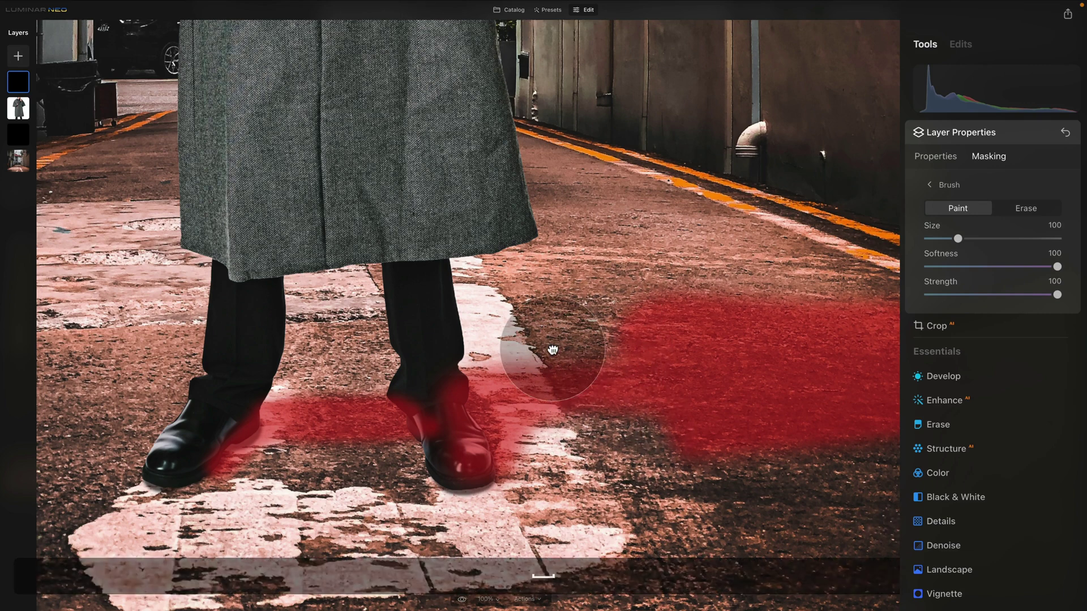
Step: Set the shadow layer's opacity to 24 and move the layer beneath the figure layer
key("super+0")
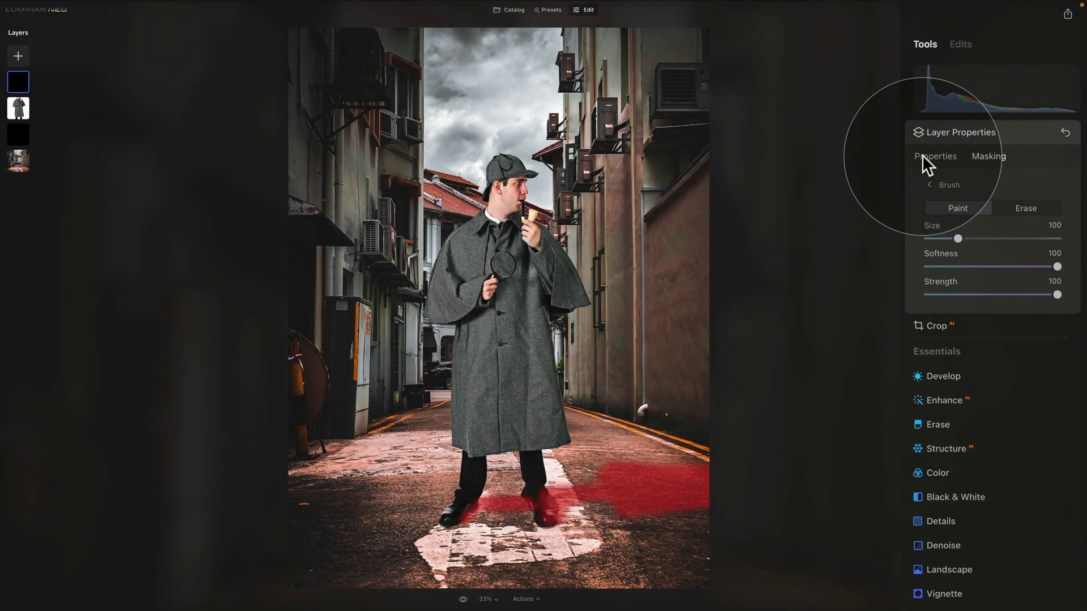
left_click(923, 155)
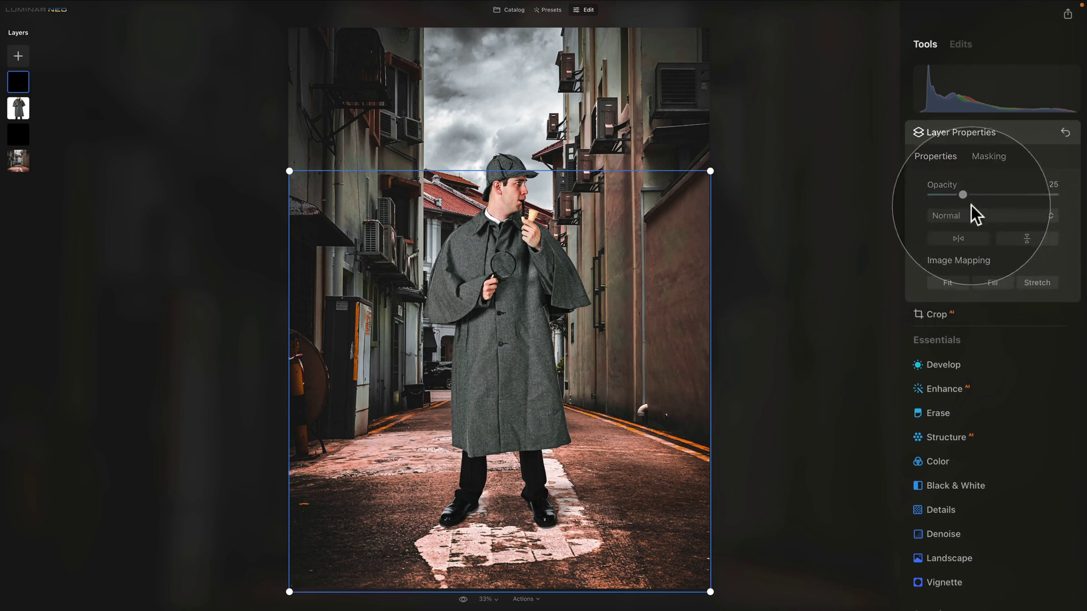
mouse_move(967, 194)
left_mouse_down()
mouse_move(984, 195)
mouse_move(956, 196)
left_mouse_up()
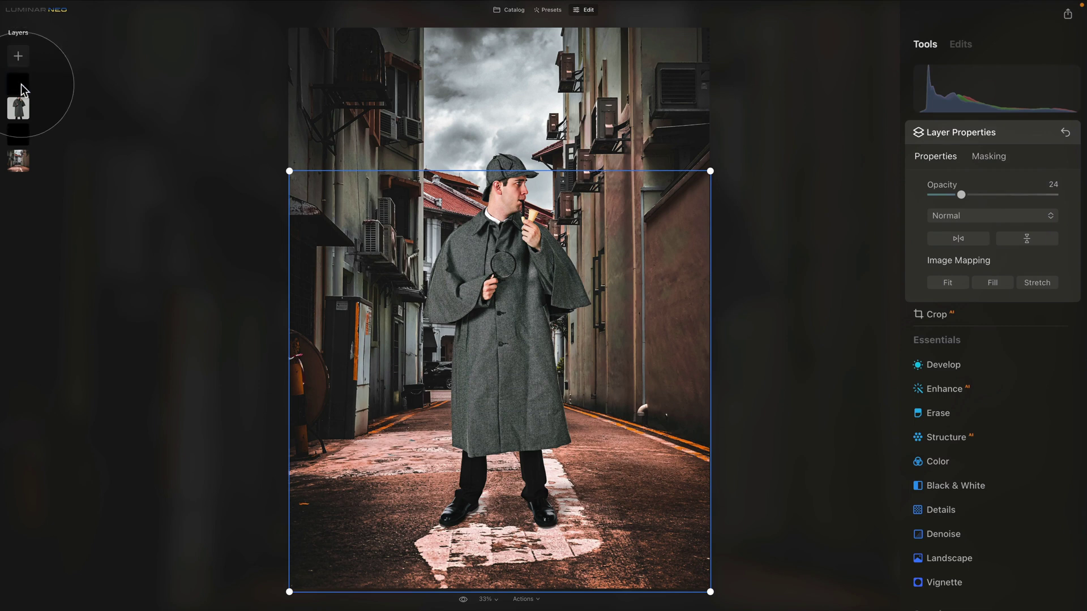
left_click_drag(21, 88, 25, 119)
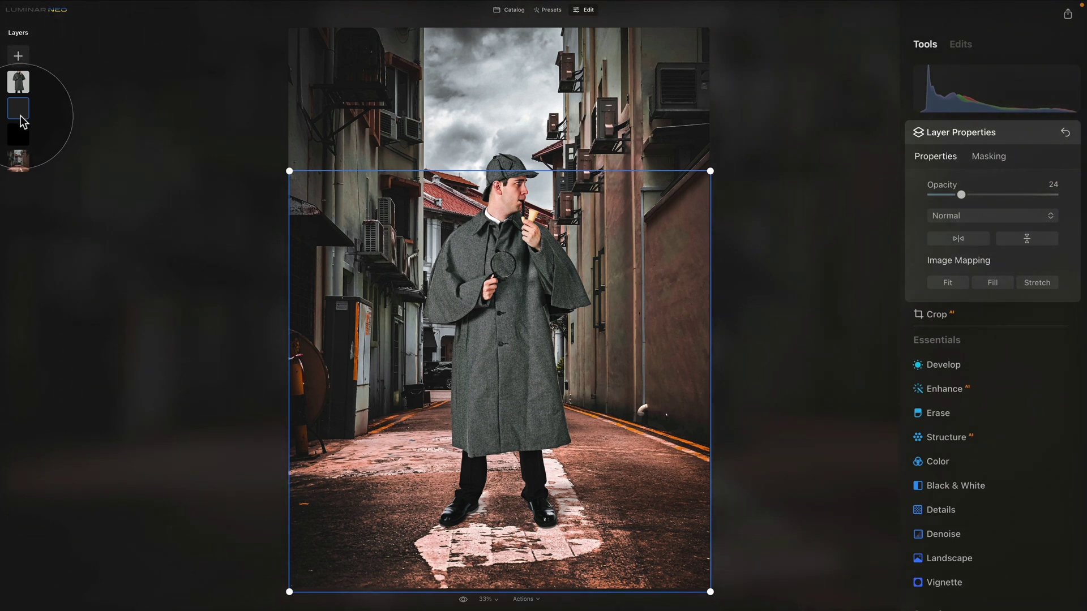
Step: Darken the figure layer by lowering the midtones of the Develop RGB curve, and open the Develop masking options
left_click(18, 84)
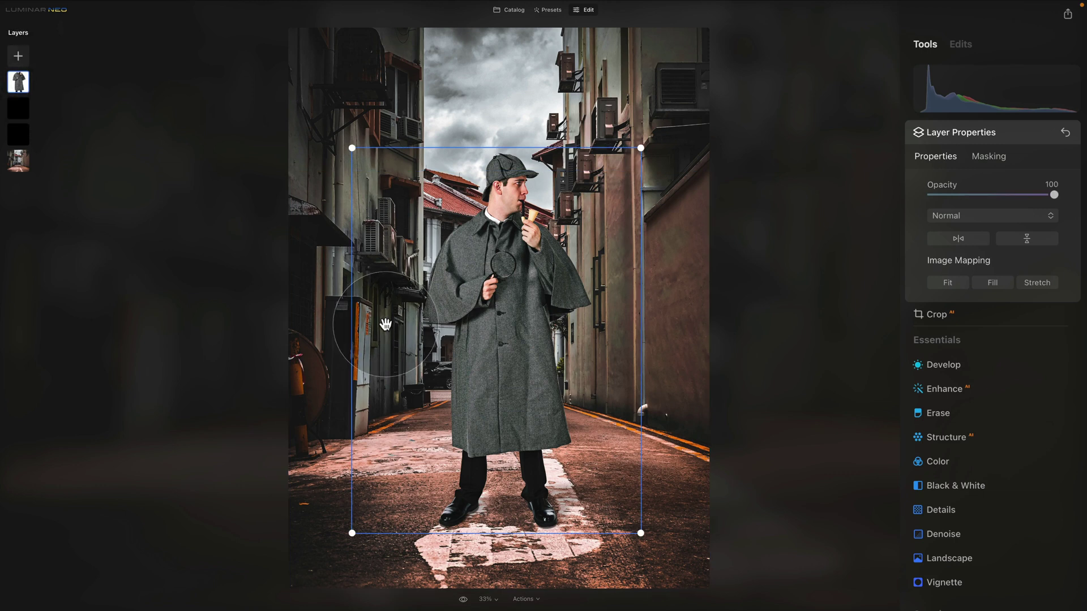
left_click(987, 365)
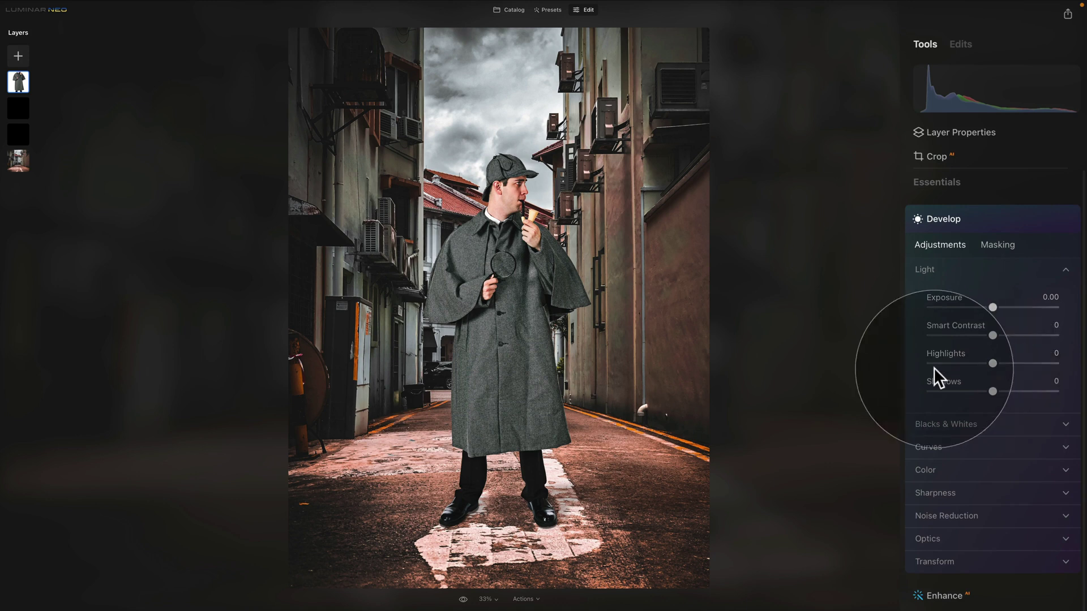
left_click(936, 272)
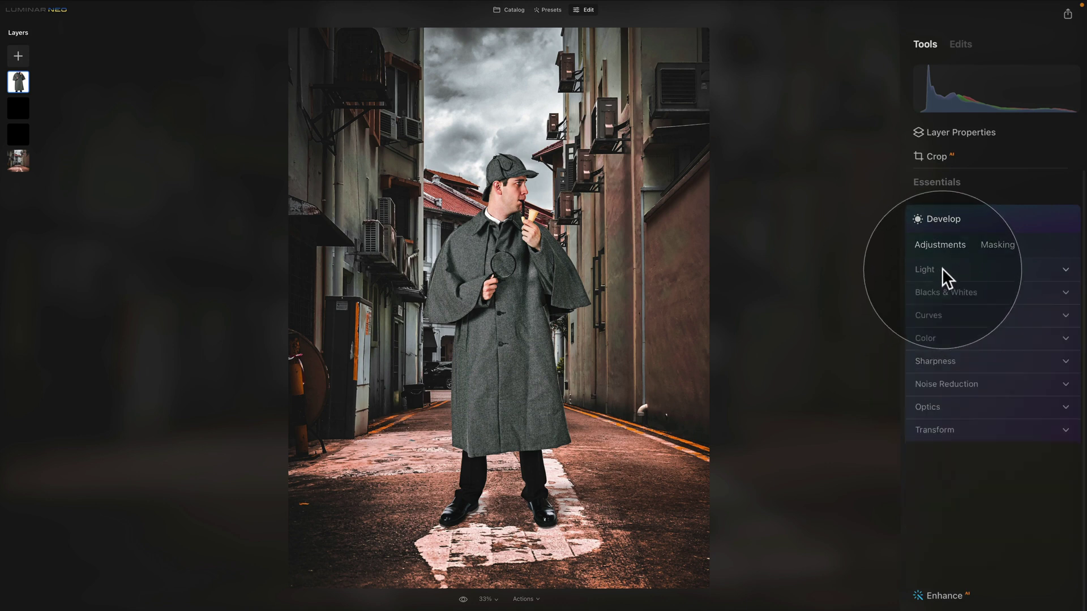
left_click(957, 317)
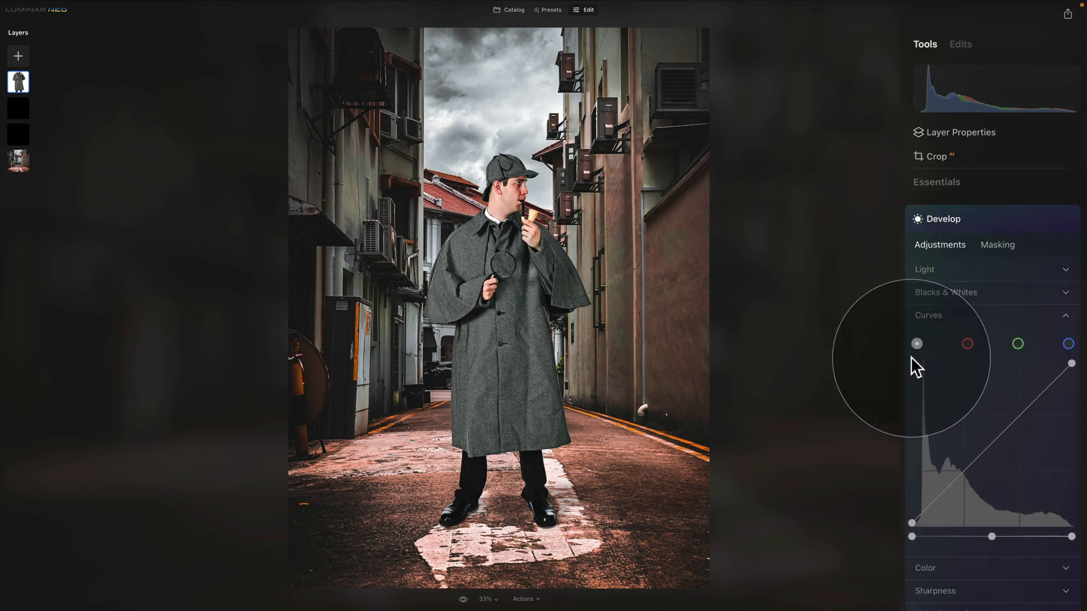
left_click(918, 339)
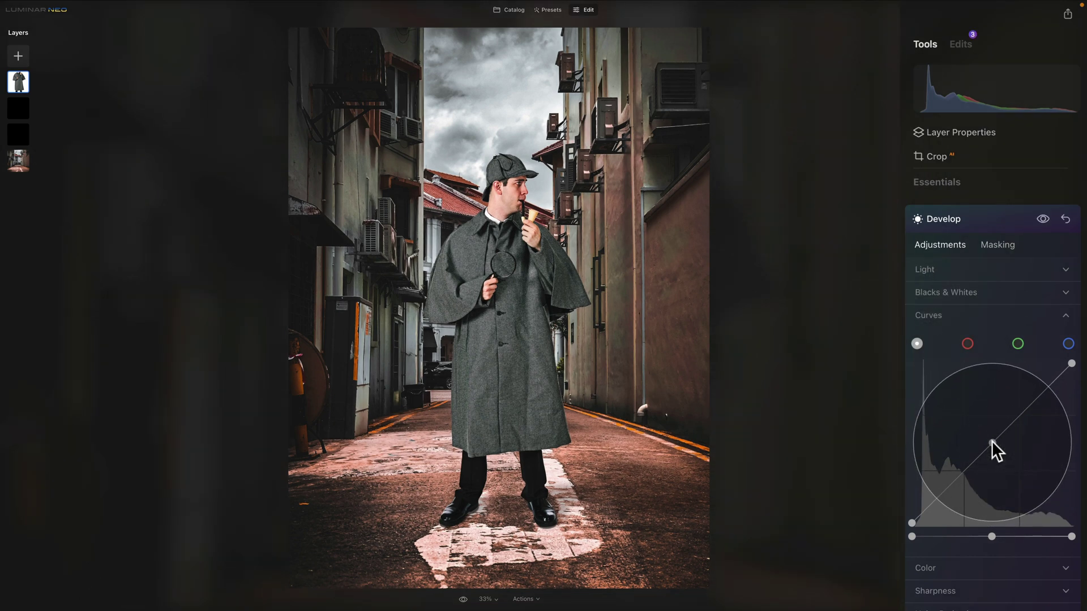
left_click_drag(992, 441, 1019, 463)
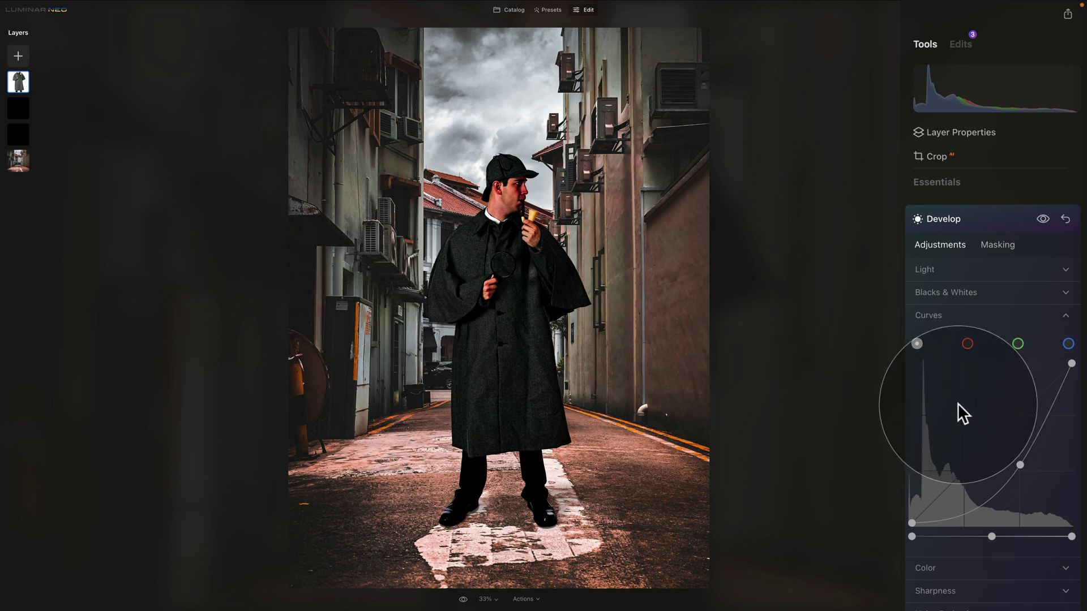
left_click(998, 244)
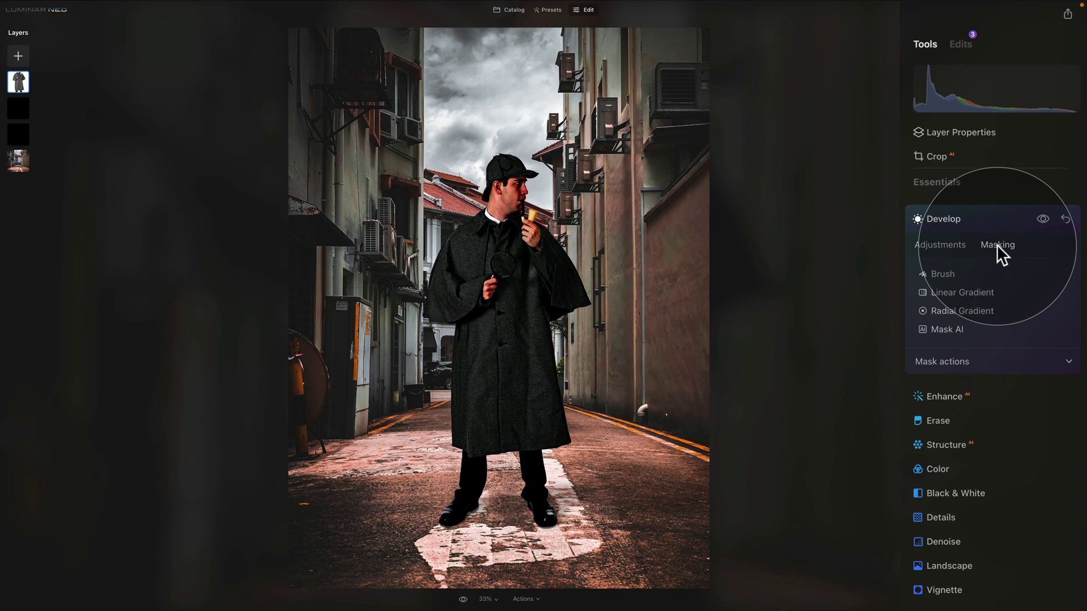
Step: Invert the figure layer's Develop mask and activate the masking brush in Paint mode
left_click(989, 360)
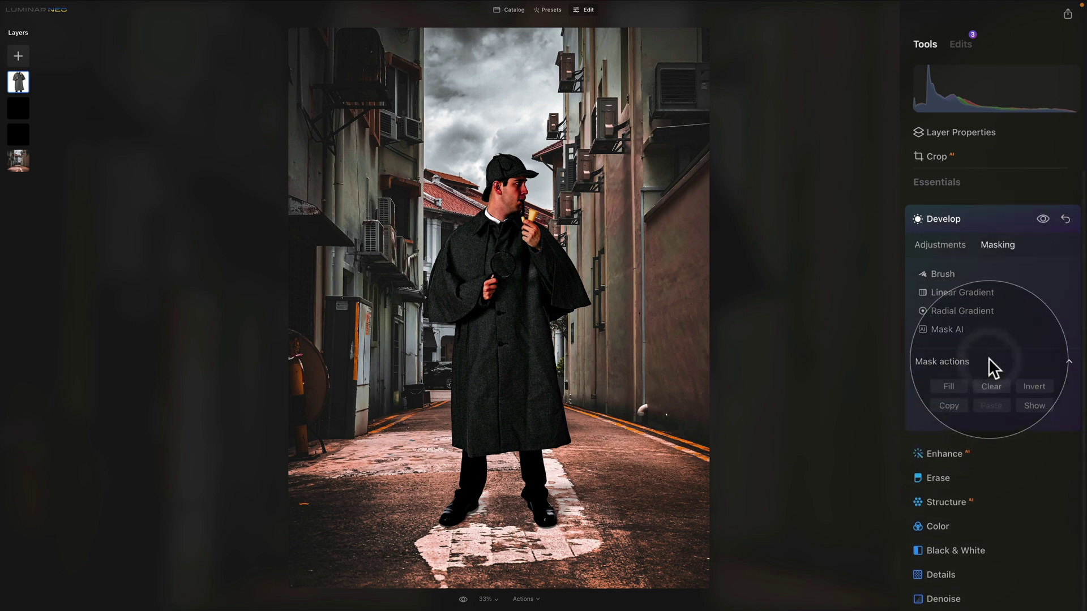
left_click(1028, 381)
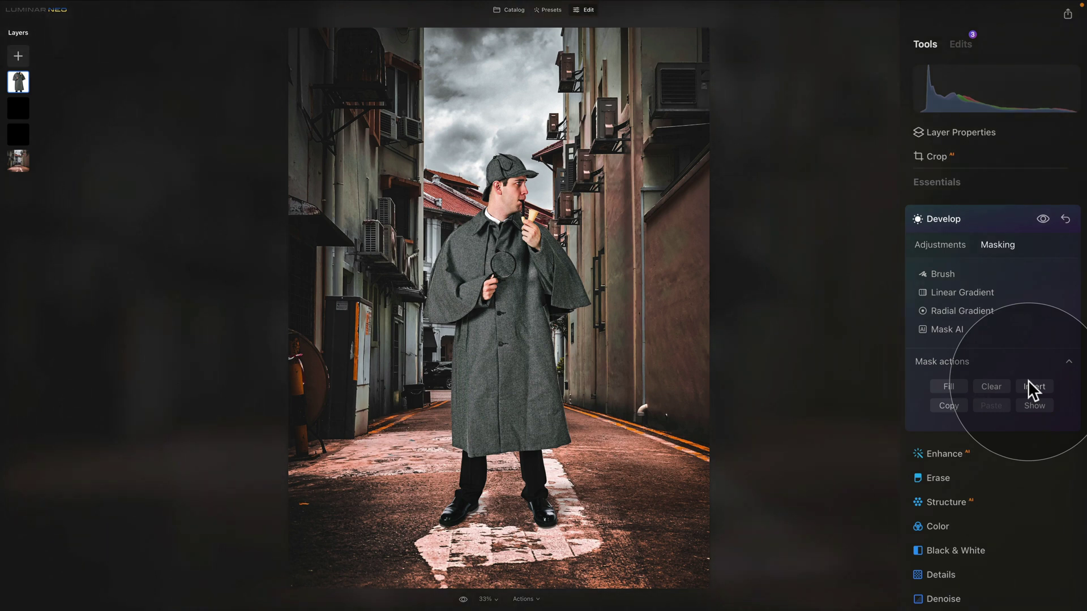
left_click(953, 274)
left_click(967, 291)
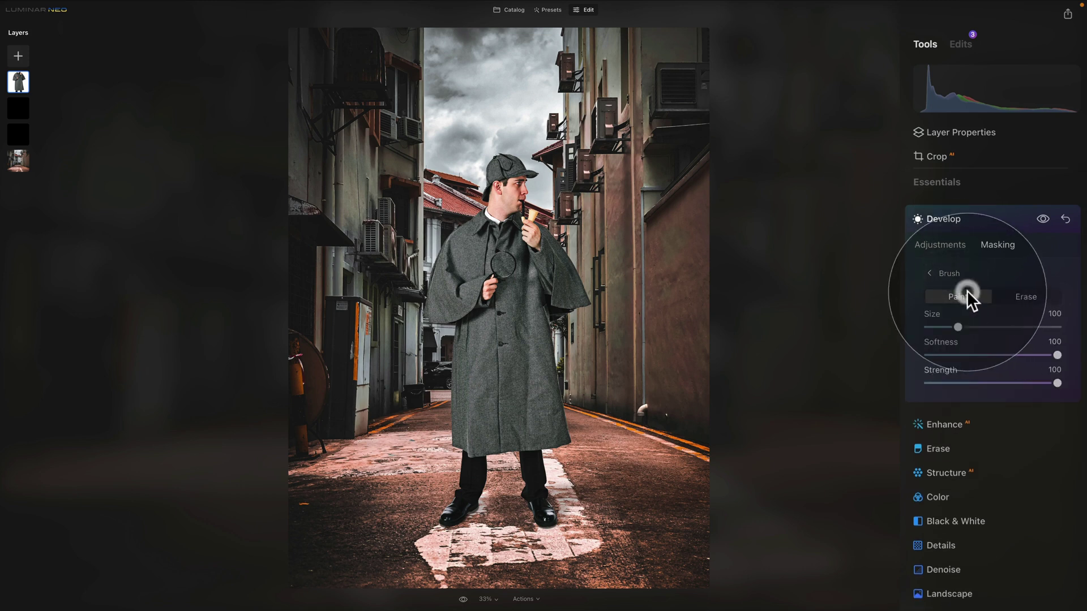
Step: Set the mask brush to size 101 and strength 50 and paint the darkening onto the cape below the raised hand
left_click(981, 383)
left_click_drag(982, 382, 984, 384)
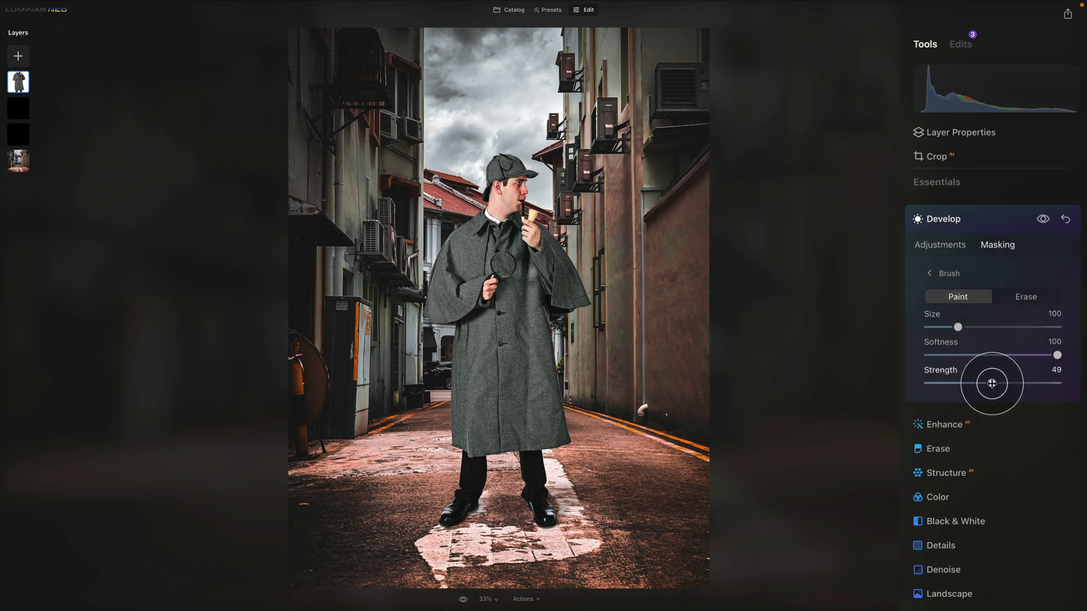
left_click(951, 327)
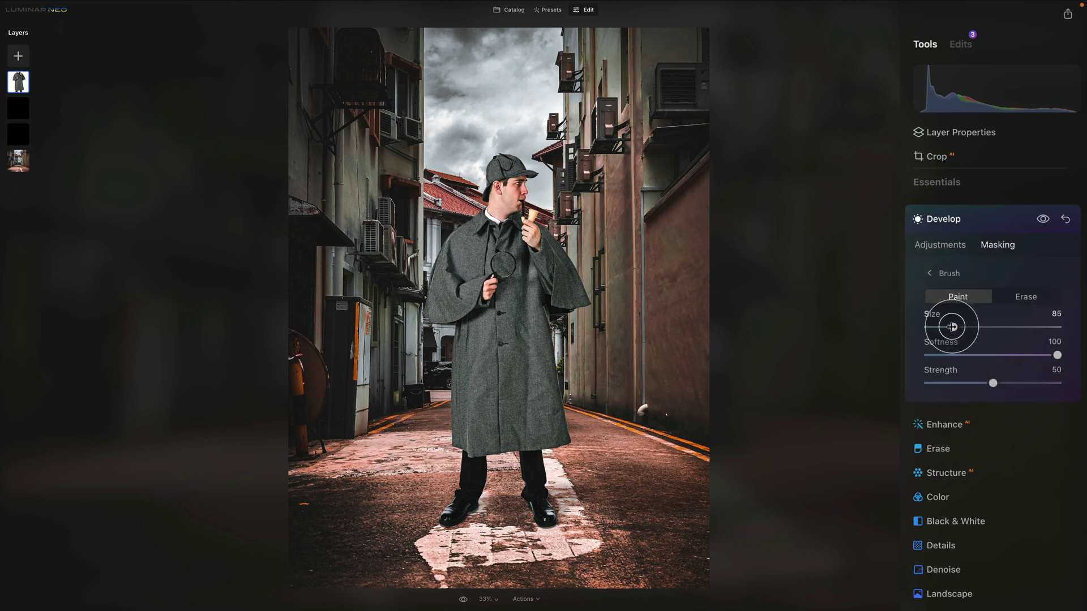
left_click_drag(958, 327, 961, 328)
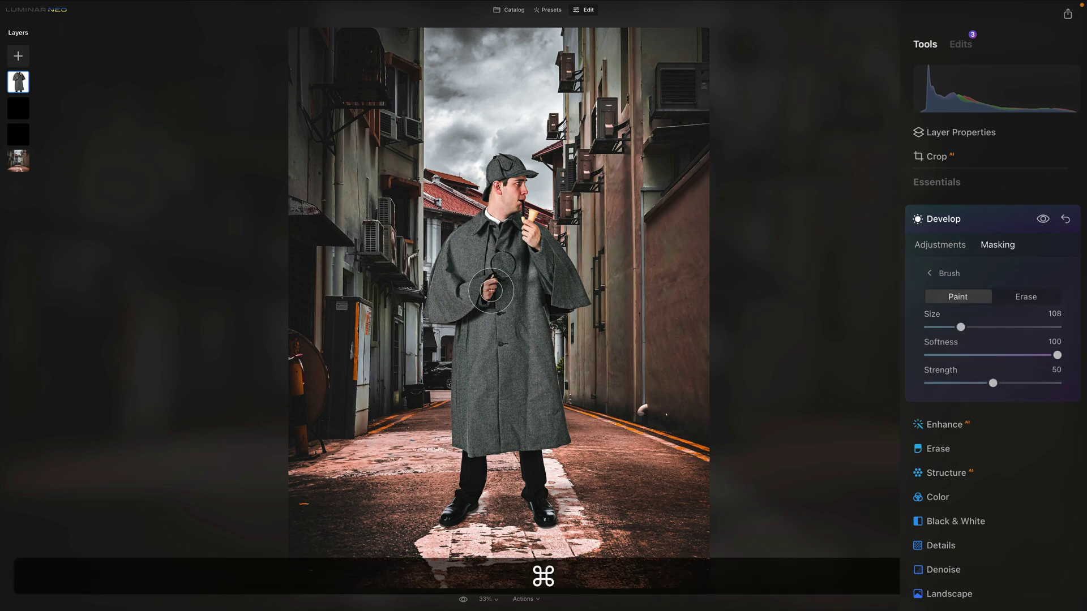
key("super+equal")
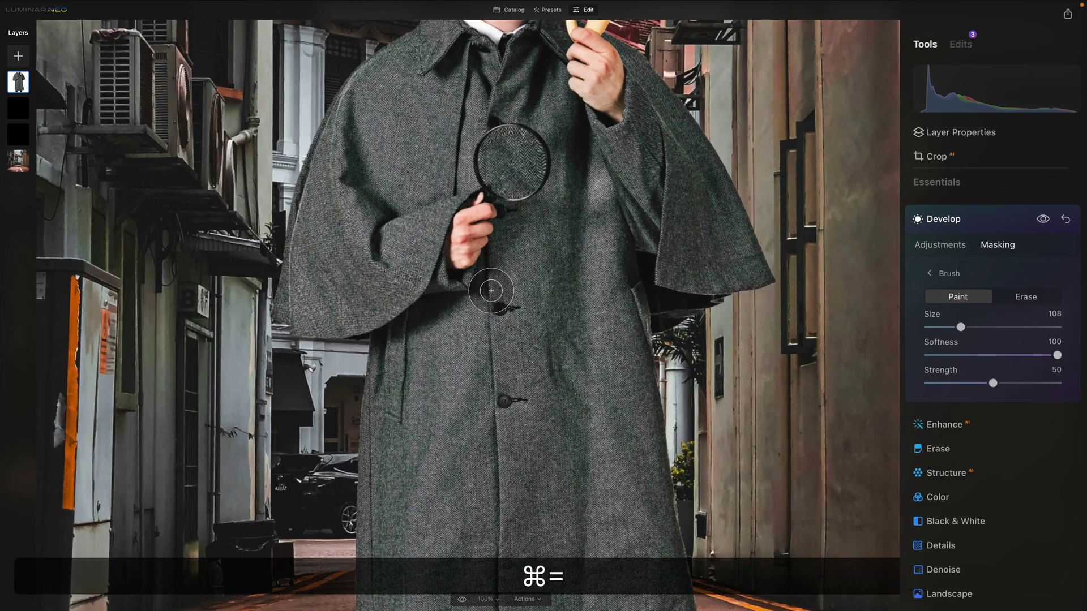
key("super+minus")
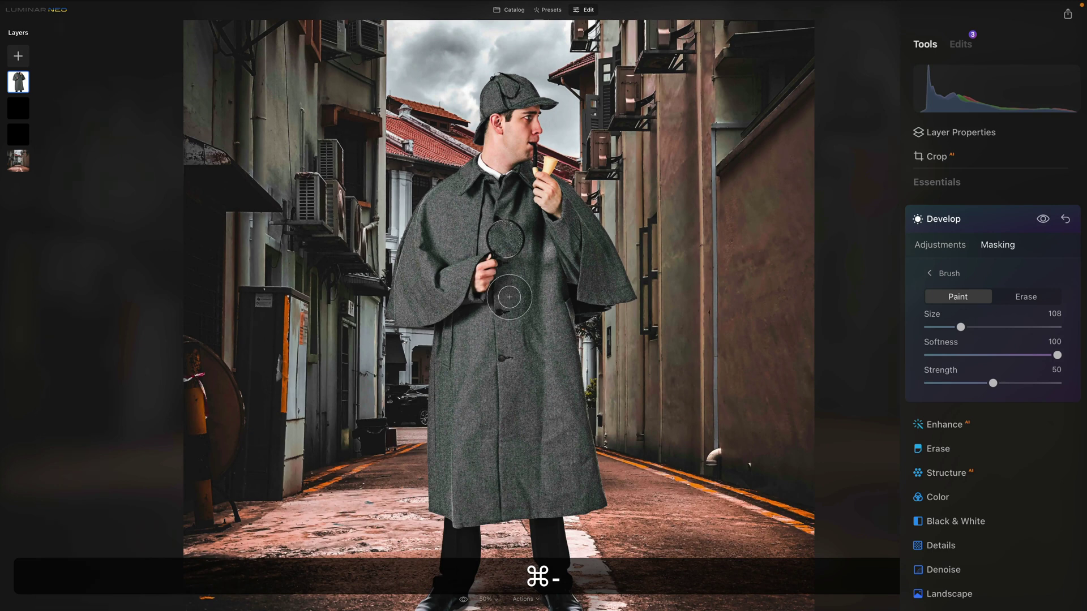
left_click_drag(961, 327, 959, 327)
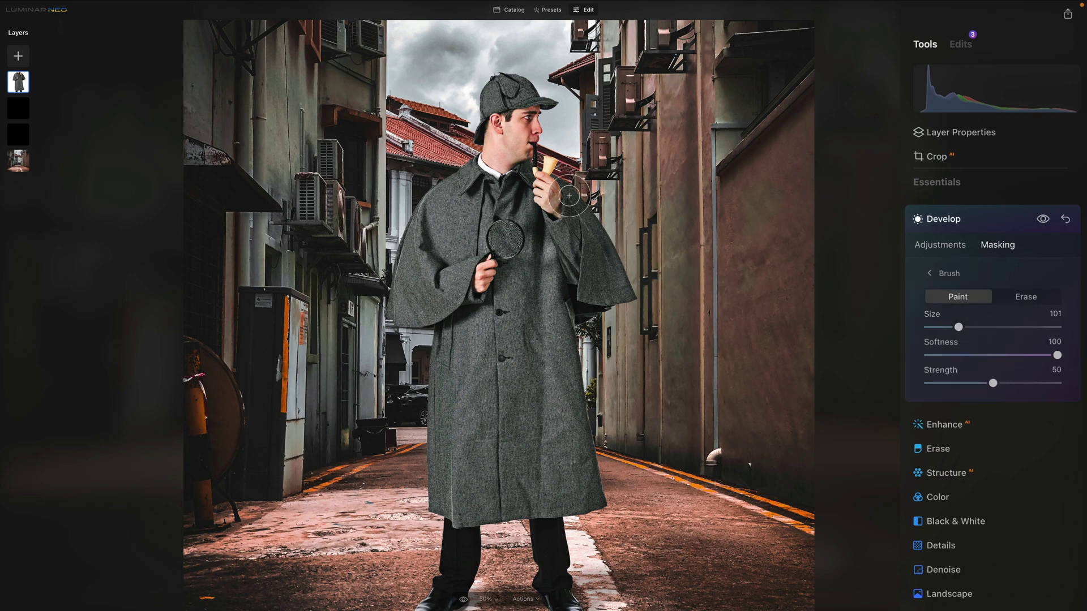
mouse_move(603, 272)
left_mouse_down()
mouse_move(577, 229)
mouse_move(587, 287)
mouse_move(576, 226)
mouse_move(616, 283)
left_mouse_up()
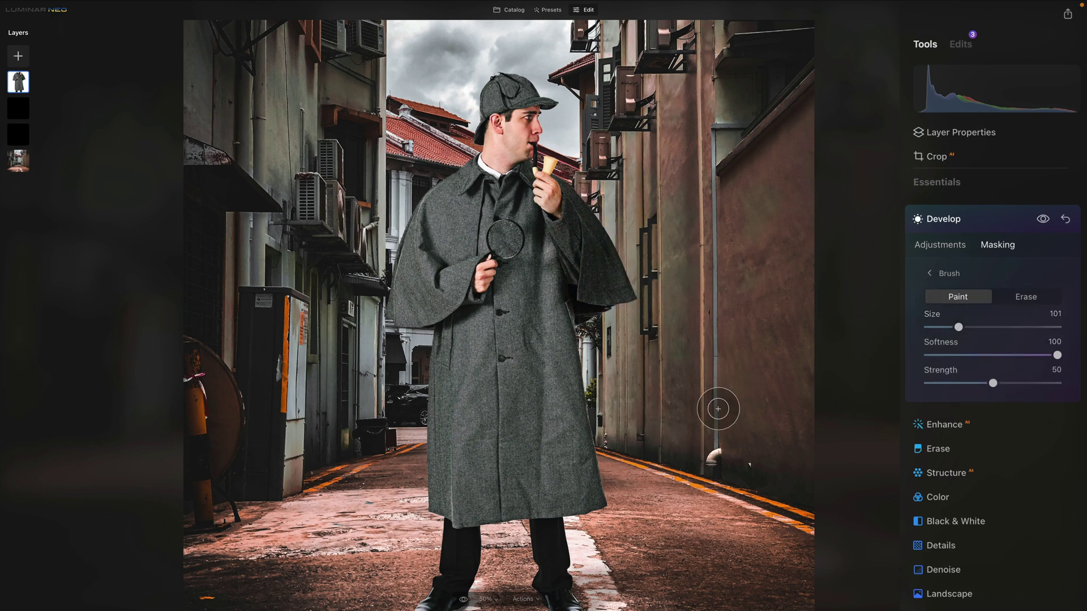
Step: Reduce the brush strength to 30 and build up the darkening along the right-hand side of the coat, cape and face
left_click(989, 383)
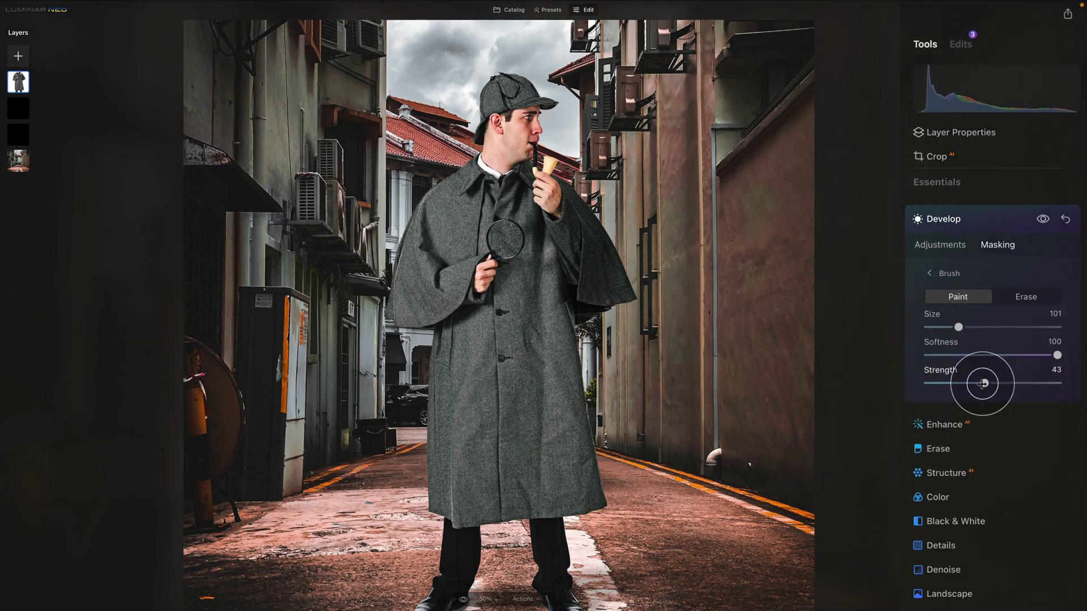
left_click_drag(977, 384, 973, 383)
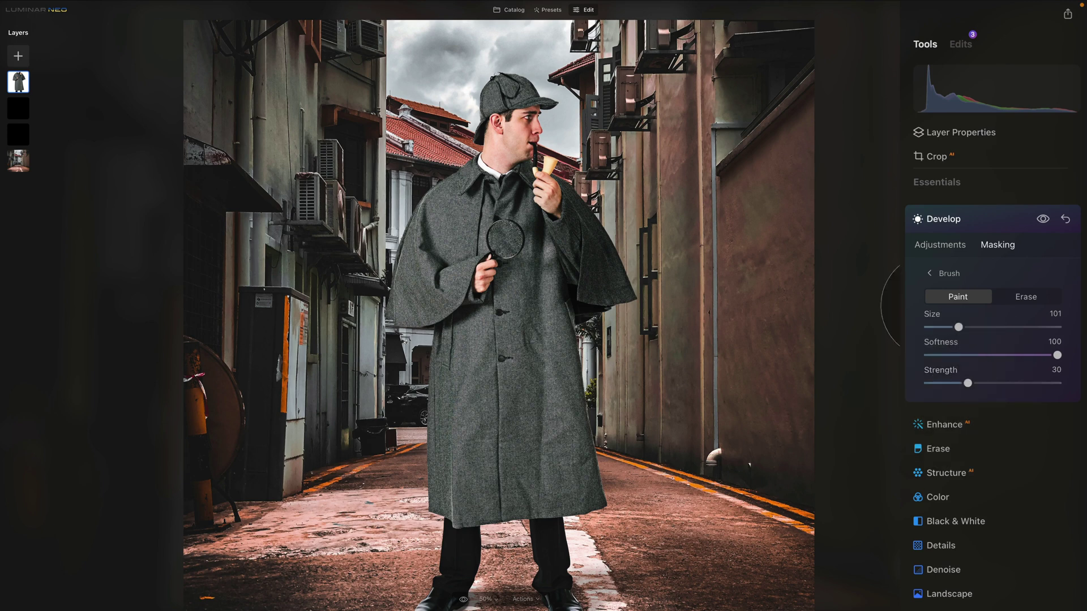
mouse_move(539, 274)
left_mouse_down()
mouse_move(551, 516)
mouse_move(565, 333)
mouse_move(595, 534)
mouse_move(669, 509)
left_mouse_up()
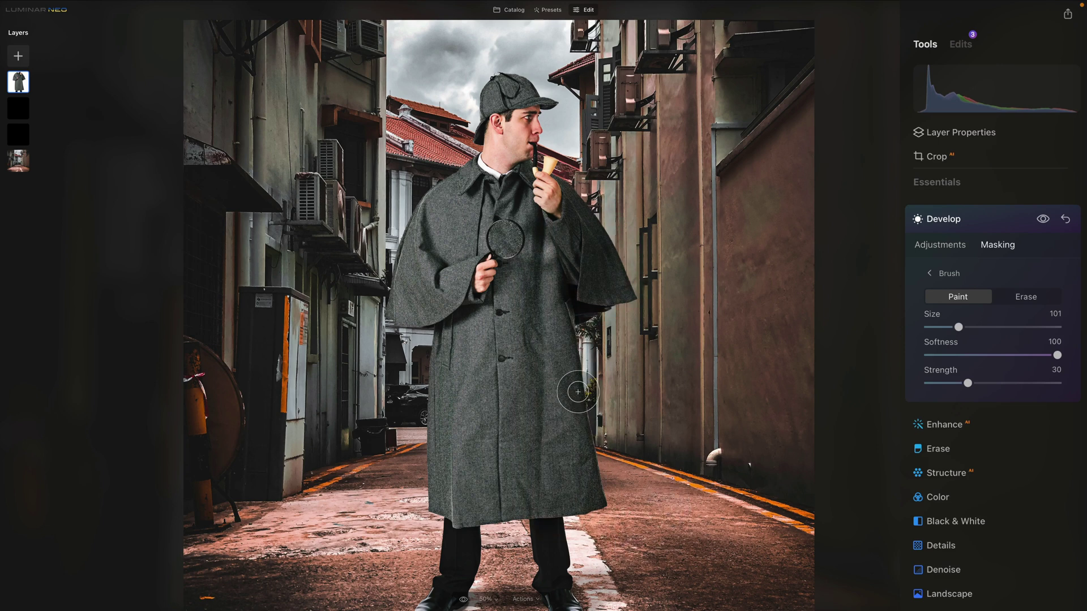
mouse_move(513, 210)
left_mouse_down()
mouse_move(527, 229)
mouse_move(518, 316)
mouse_move(506, 304)
mouse_move(461, 335)
mouse_move(509, 280)
mouse_move(465, 323)
mouse_move(679, 496)
left_mouse_up()
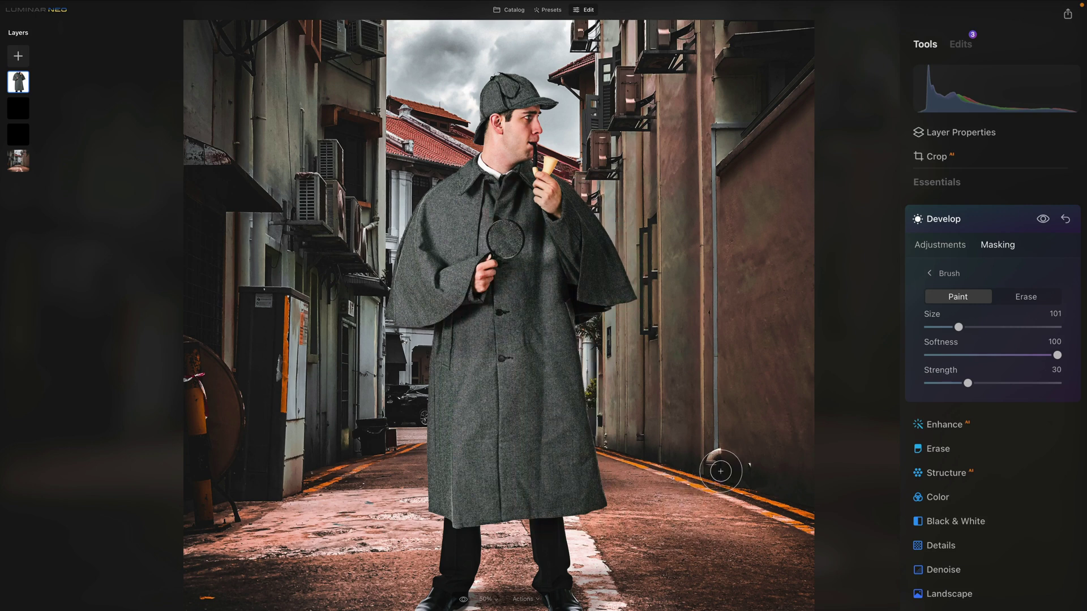
mouse_move(529, 423)
left_mouse_down()
mouse_move(536, 481)
mouse_move(532, 375)
mouse_move(537, 486)
mouse_move(699, 441)
mouse_move(659, 336)
left_mouse_up()
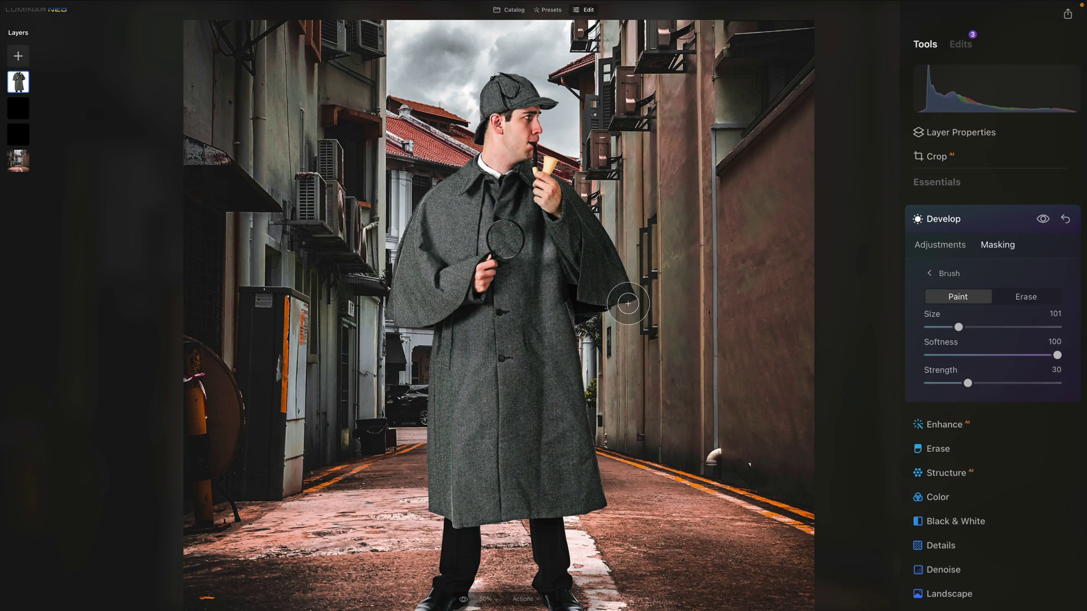
mouse_move(619, 284)
left_mouse_down()
mouse_move(564, 189)
mouse_move(619, 277)
mouse_move(569, 232)
left_mouse_up()
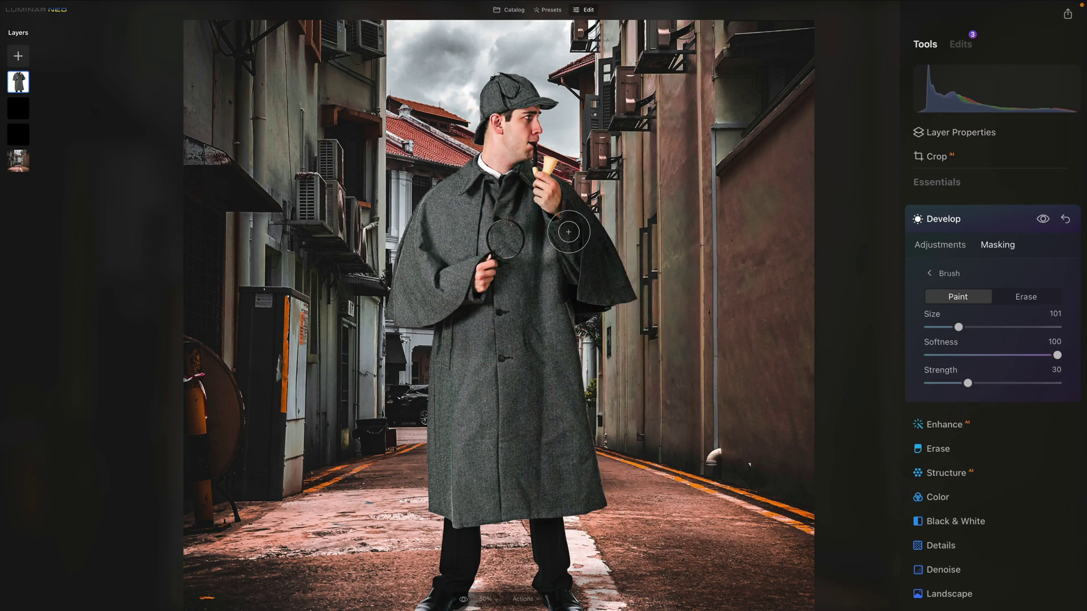
mouse_move(530, 126)
left_mouse_down()
mouse_move(527, 152)
mouse_move(524, 114)
mouse_move(534, 152)
mouse_move(656, 285)
left_mouse_up()
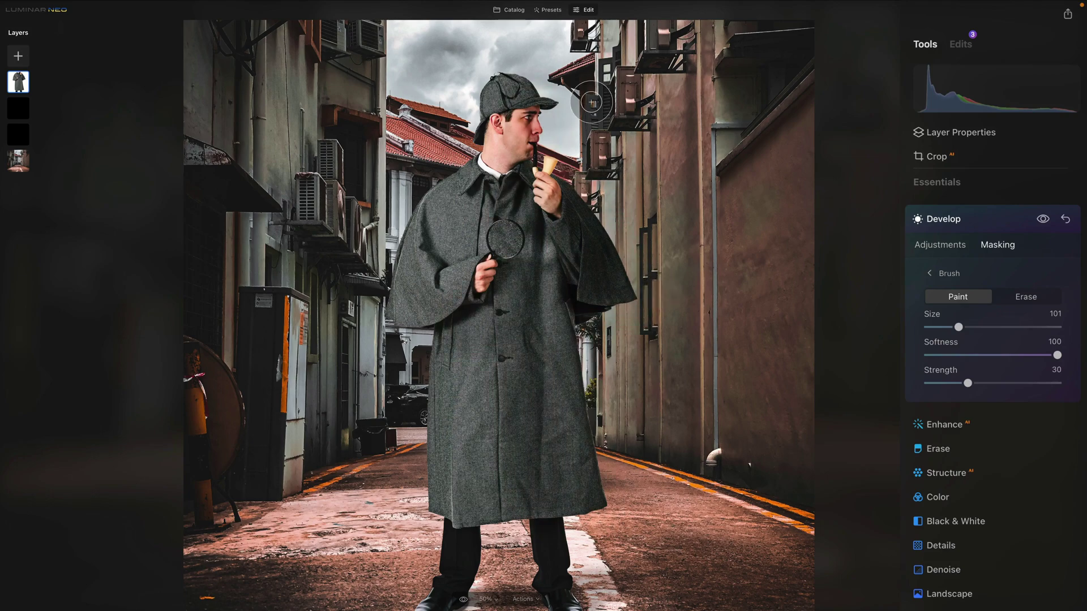
Step: Reduce the brush size to 71 and paint the darkening onto the front of the cap and the pipe bowl
key("super")
key("super+equal")
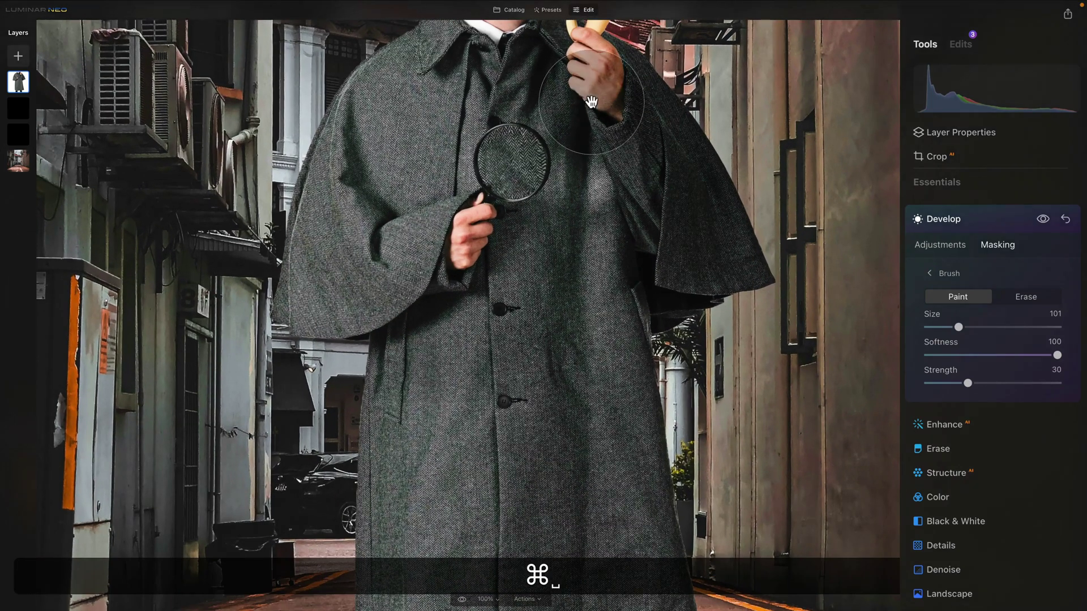
left_click_drag(592, 102, 617, 424)
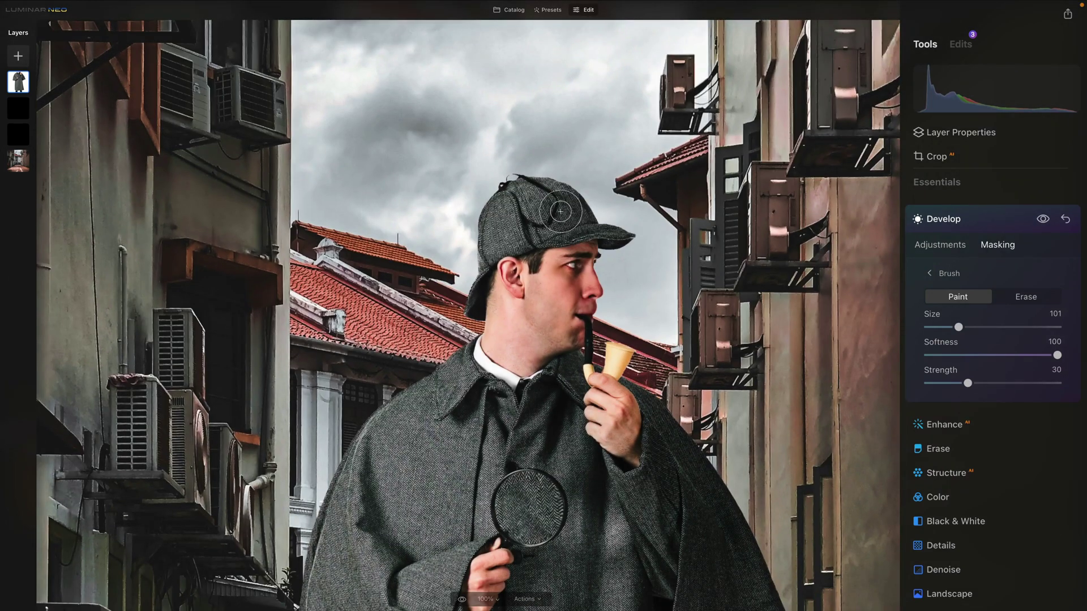
left_click_drag(959, 327, 949, 327)
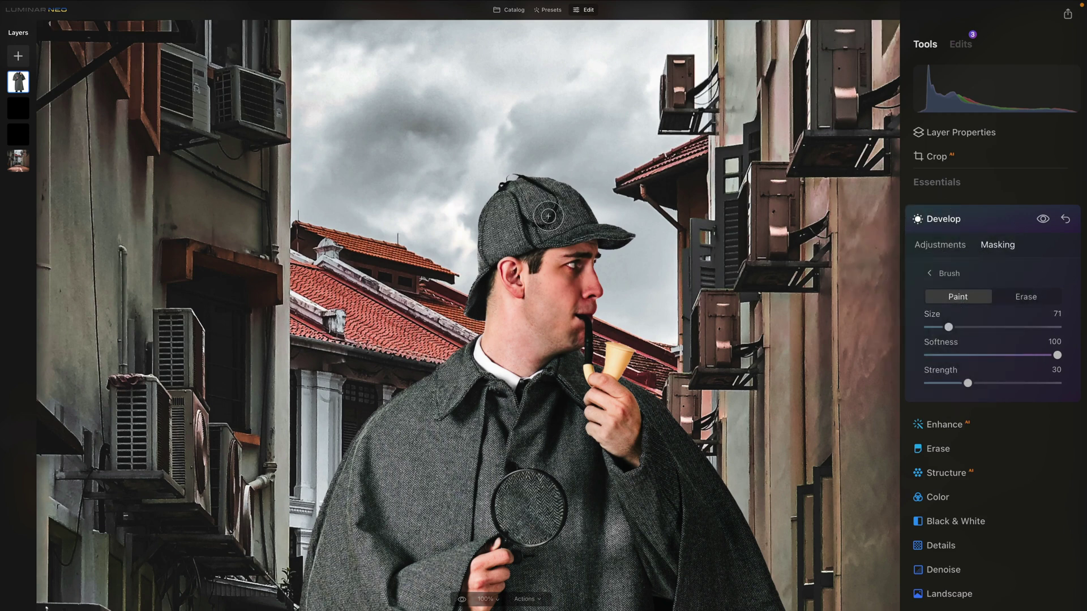
mouse_move(549, 193)
left_mouse_down()
mouse_move(593, 225)
mouse_move(554, 189)
mouse_move(576, 211)
left_mouse_up()
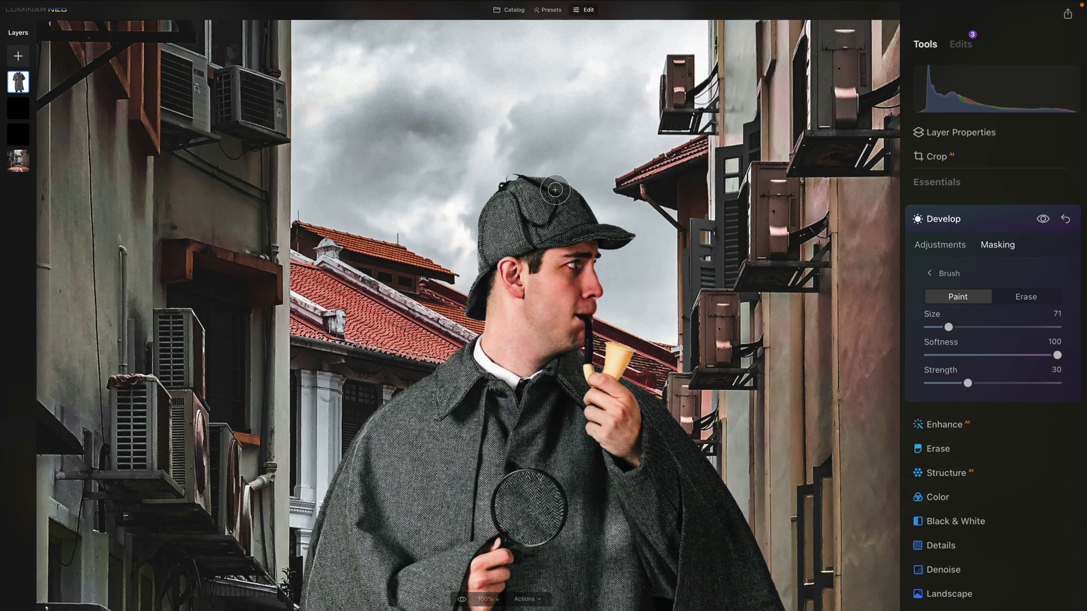
left_click_drag(555, 191, 575, 206)
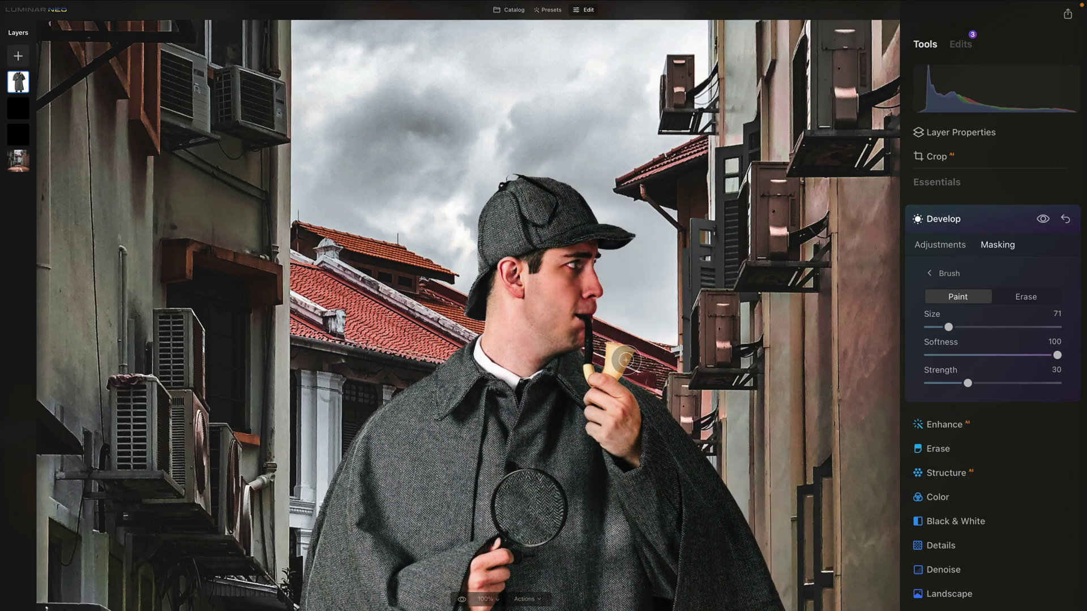
mouse_move(621, 355)
left_mouse_down()
mouse_move(607, 376)
mouse_move(614, 370)
mouse_move(580, 371)
mouse_move(688, 437)
mouse_move(634, 408)
mouse_move(618, 451)
mouse_move(638, 406)
mouse_move(627, 469)
mouse_move(675, 470)
mouse_move(677, 491)
mouse_move(633, 440)
mouse_move(636, 428)
mouse_move(625, 469)
mouse_move(634, 426)
mouse_move(720, 475)
mouse_move(624, 330)
mouse_move(614, 264)
mouse_move(602, 347)
left_mouse_up()
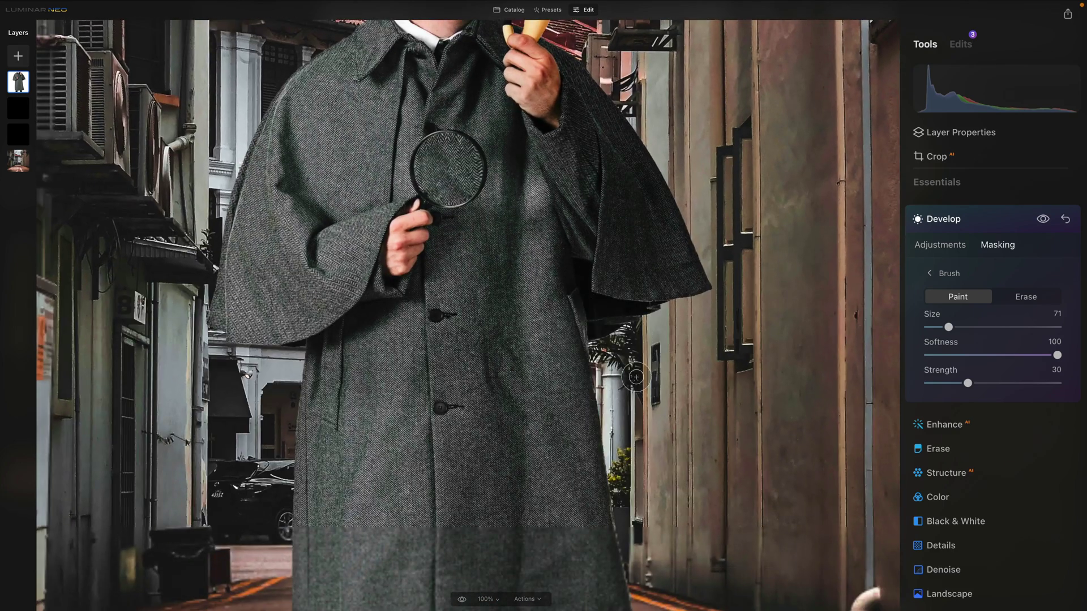
Step: Paint more darkening onto the coat front between the magnifying glass and the raised sleeve
left_click_drag(557, 201, 557, 190)
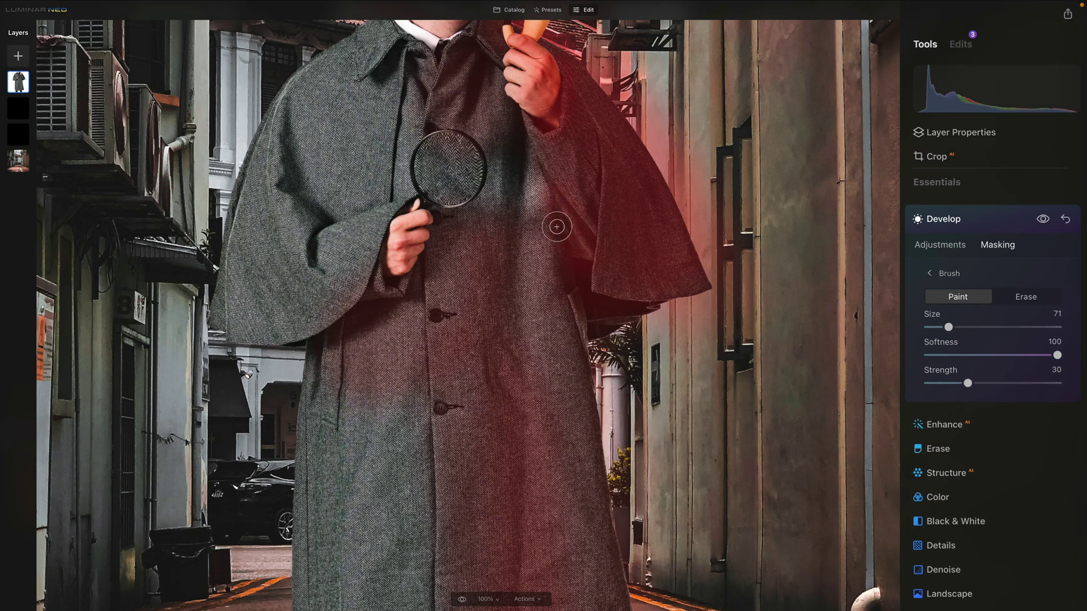
left_click_drag(556, 227, 534, 235)
mouse_move(487, 206)
left_mouse_down()
mouse_move(419, 286)
mouse_move(495, 184)
mouse_move(409, 301)
mouse_move(350, 333)
mouse_move(377, 323)
mouse_move(447, 252)
mouse_move(547, 326)
left_mouse_up()
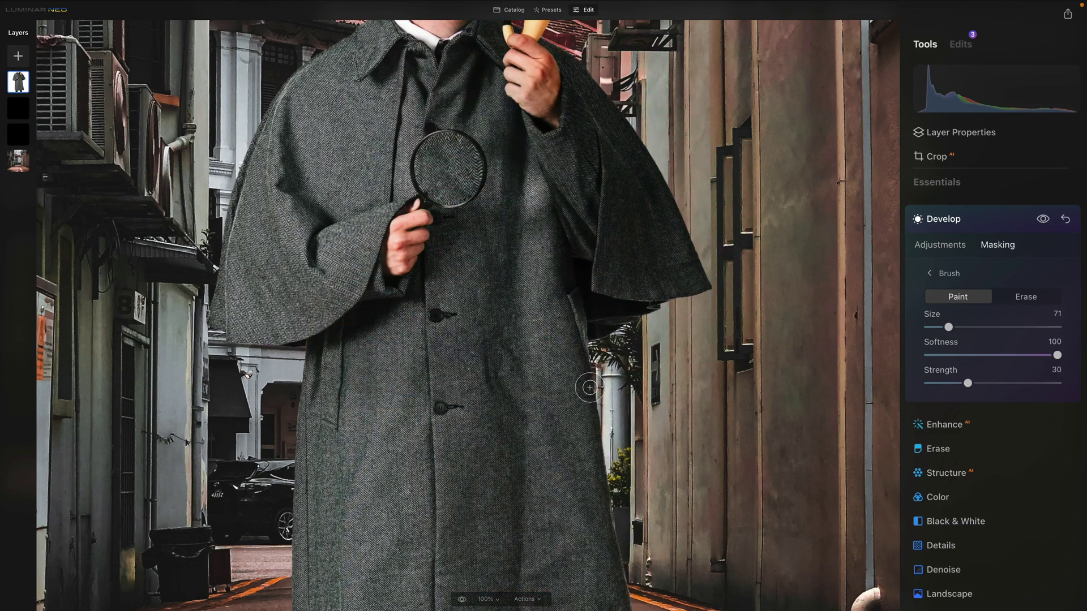
Step: Set the brush size to 90 and paint shading down the lower right-hand part of the coat
key("space")
left_click_drag(553, 498, 539, 254)
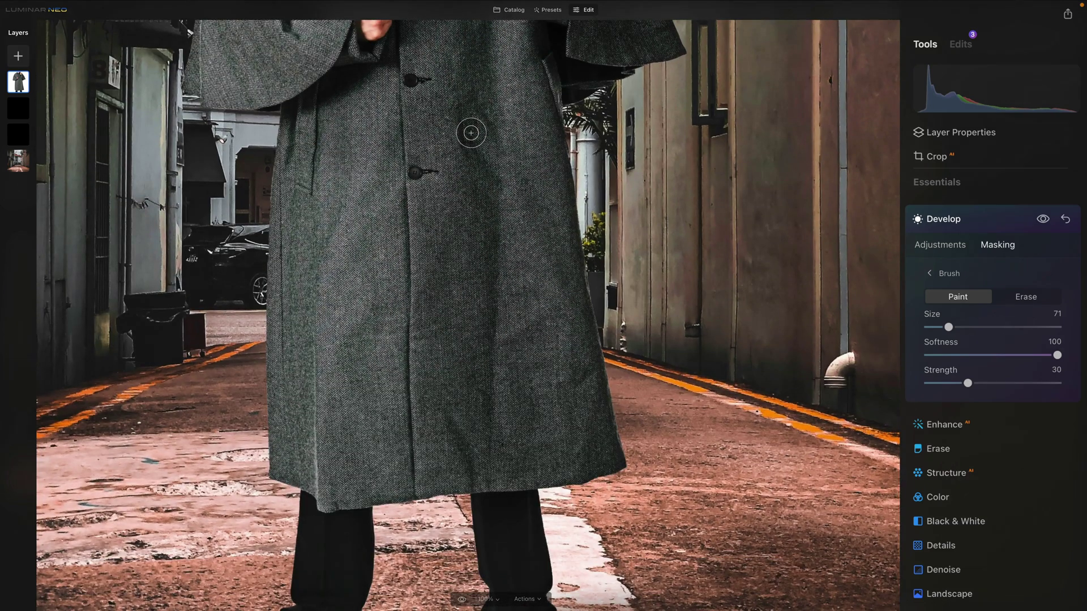
left_click_drag(949, 327, 954, 328)
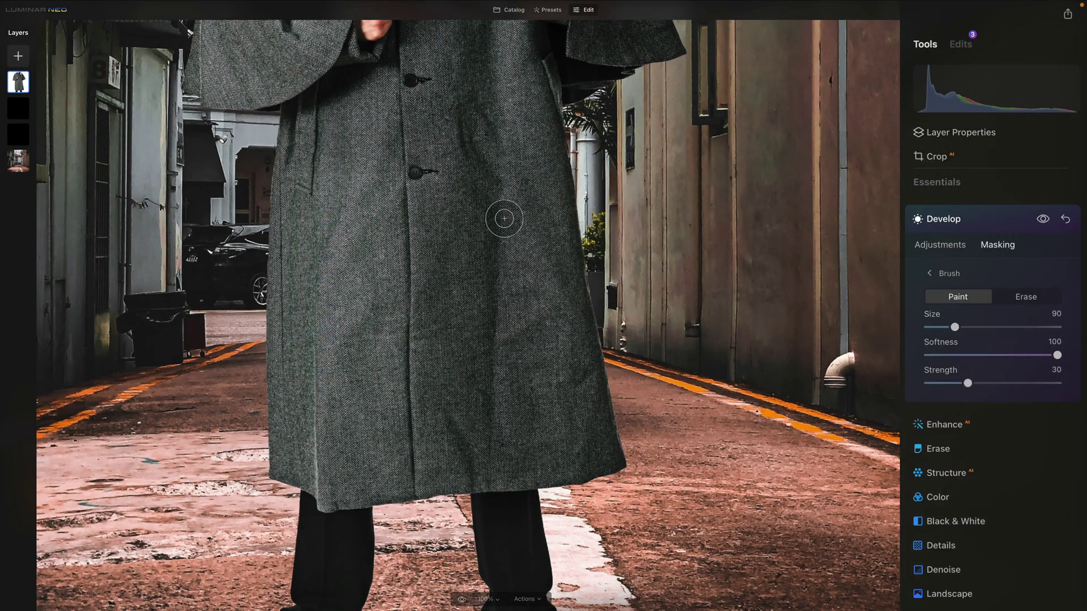
mouse_move(483, 146)
left_mouse_down()
mouse_move(493, 304)
mouse_move(482, 459)
mouse_move(487, 312)
mouse_move(461, 116)
left_mouse_up()
left_click_drag(645, 463, 628, 413)
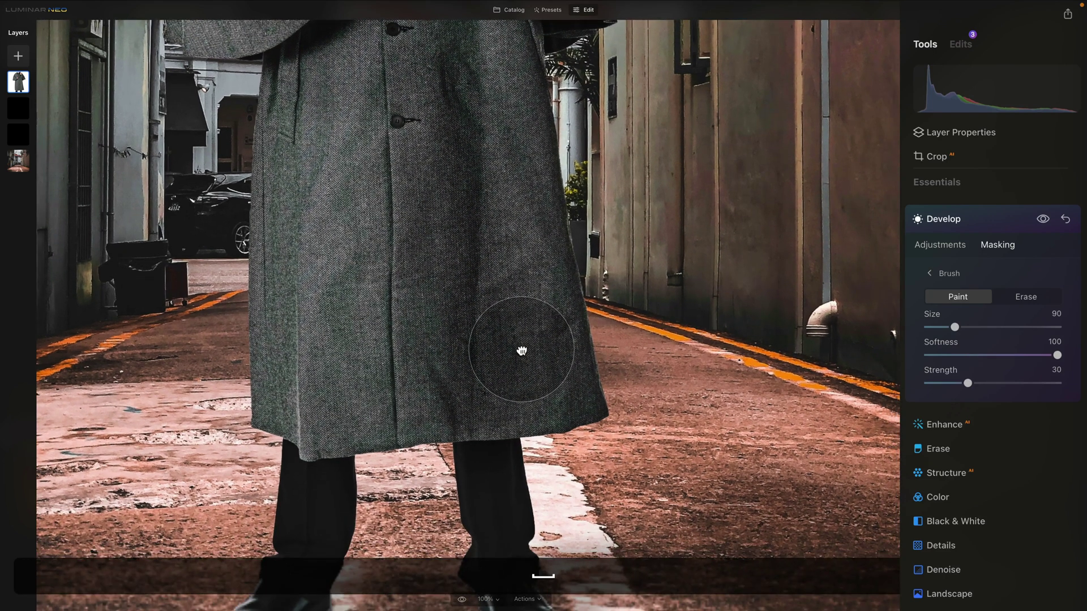
mouse_move(536, 144)
left_mouse_down()
mouse_move(555, 219)
mouse_move(536, 136)
mouse_move(539, 219)
mouse_move(580, 391)
mouse_move(571, 291)
mouse_move(539, 170)
mouse_move(583, 437)
mouse_move(532, 151)
mouse_move(574, 424)
mouse_move(536, 155)
mouse_move(543, 93)
left_mouse_up()
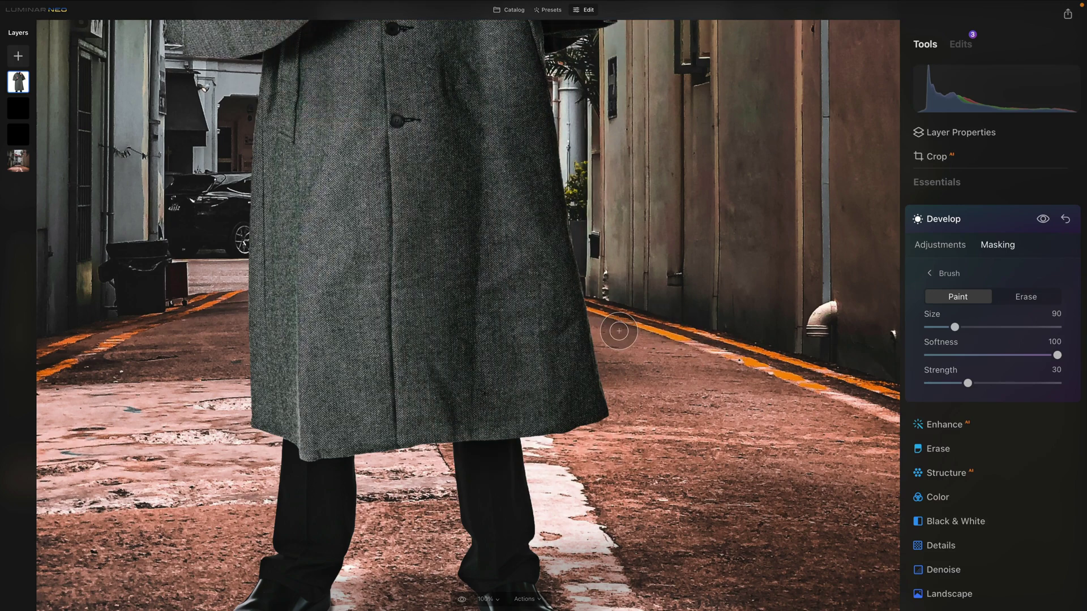
left_click_drag(405, 342, 517, 187)
left_click_drag(509, 266, 499, 235)
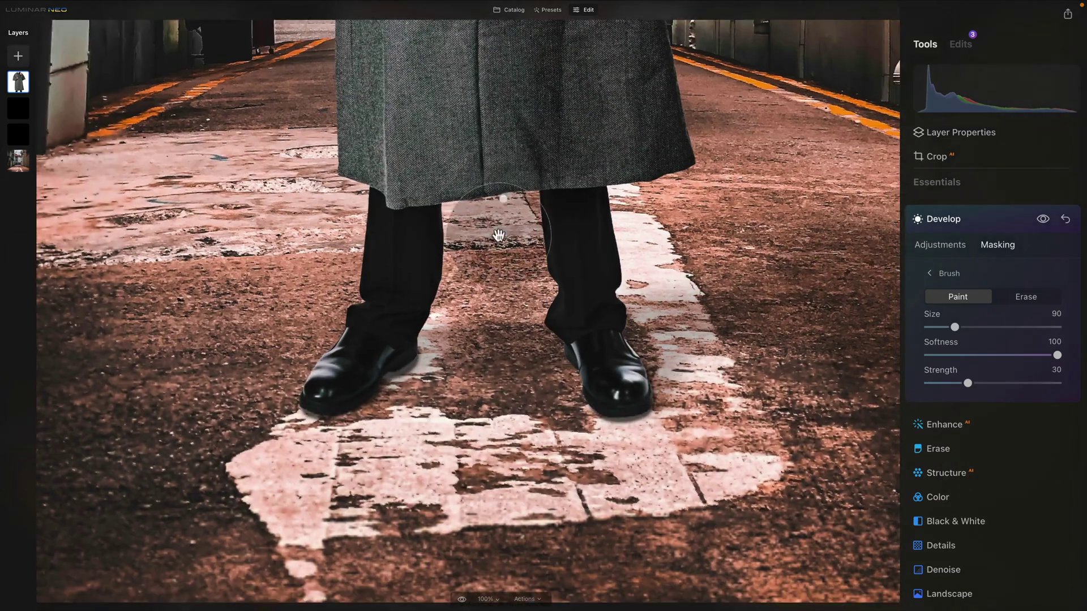
Step: Set the brush to strength 80 and size 138 and darken the inner side of the left-hand shoe
key("super+equal")
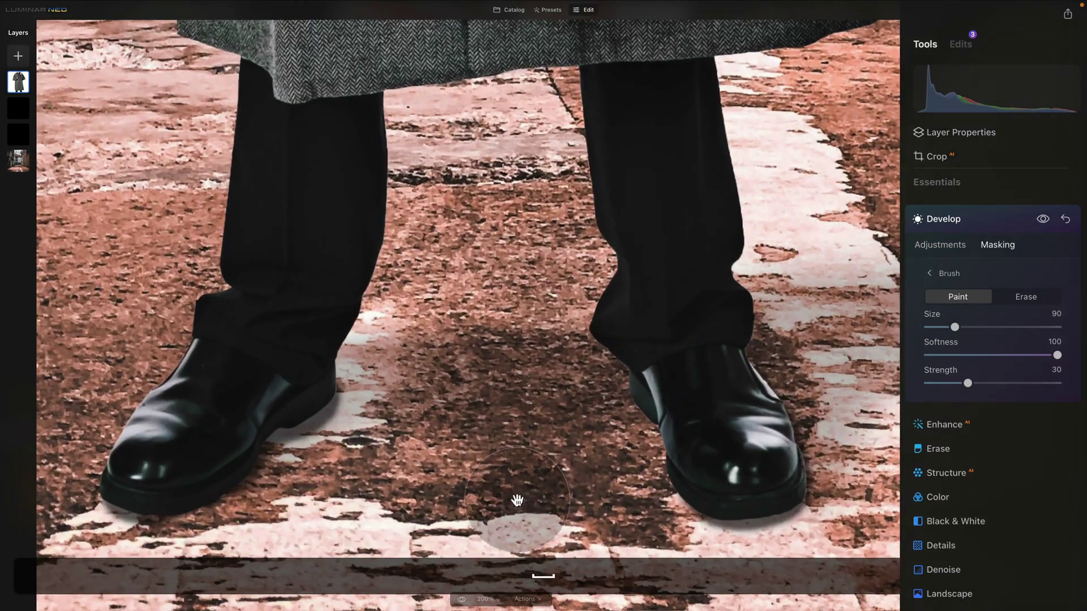
key("space")
mouse_move(514, 505)
left_mouse_down()
mouse_move(539, 425)
mouse_move(460, 415)
left_mouse_up()
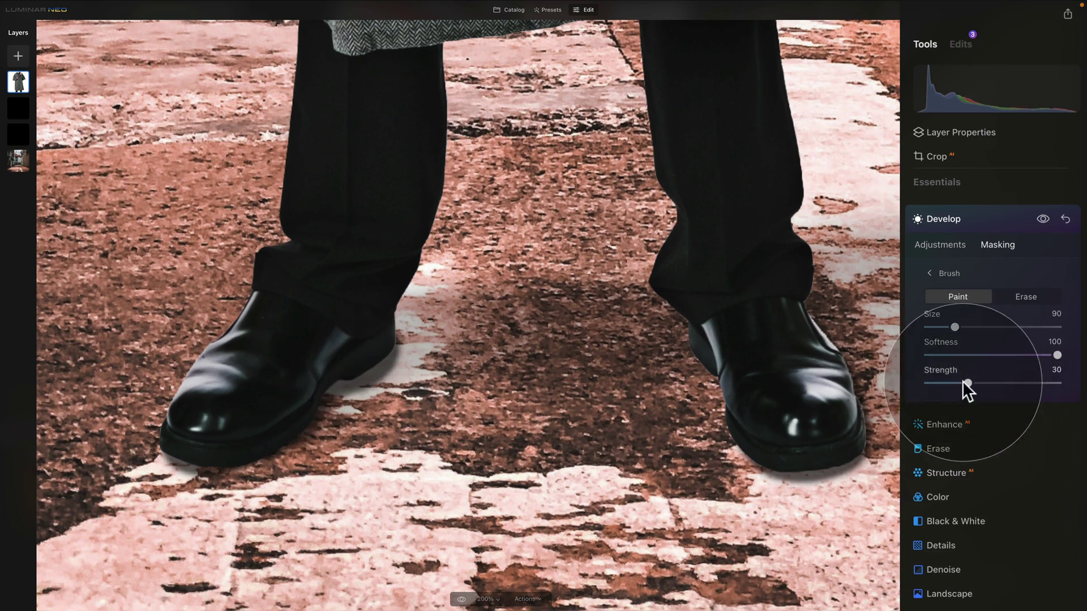
mouse_move(968, 383)
left_mouse_down()
mouse_move(1034, 384)
mouse_move(1025, 389)
left_mouse_up()
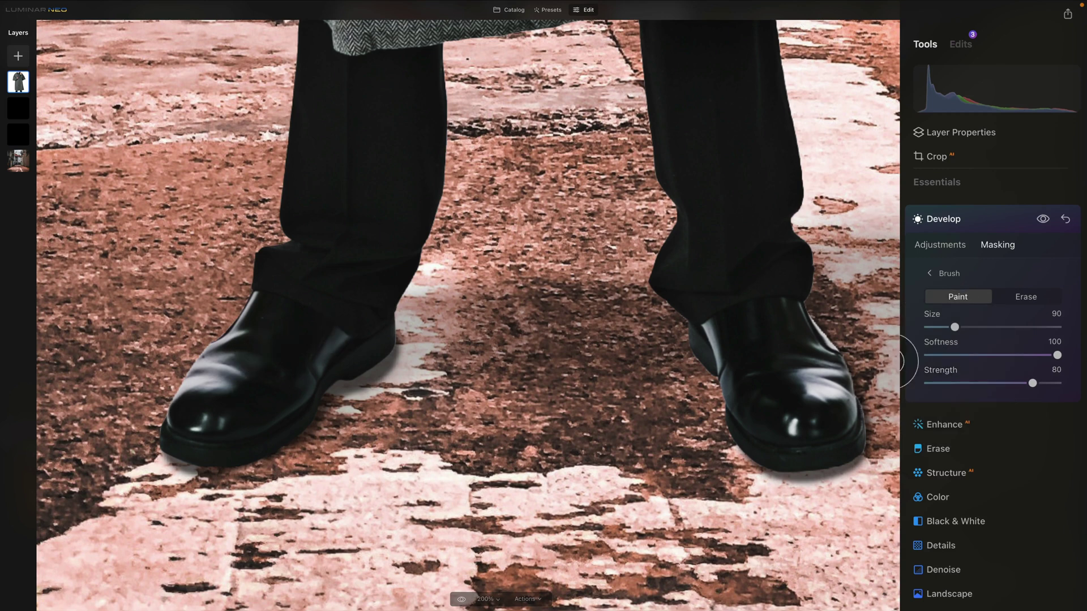
left_click_drag(955, 328, 971, 327)
mouse_move(403, 316)
left_mouse_down()
mouse_move(278, 398)
mouse_move(330, 332)
mouse_move(280, 419)
left_mouse_up()
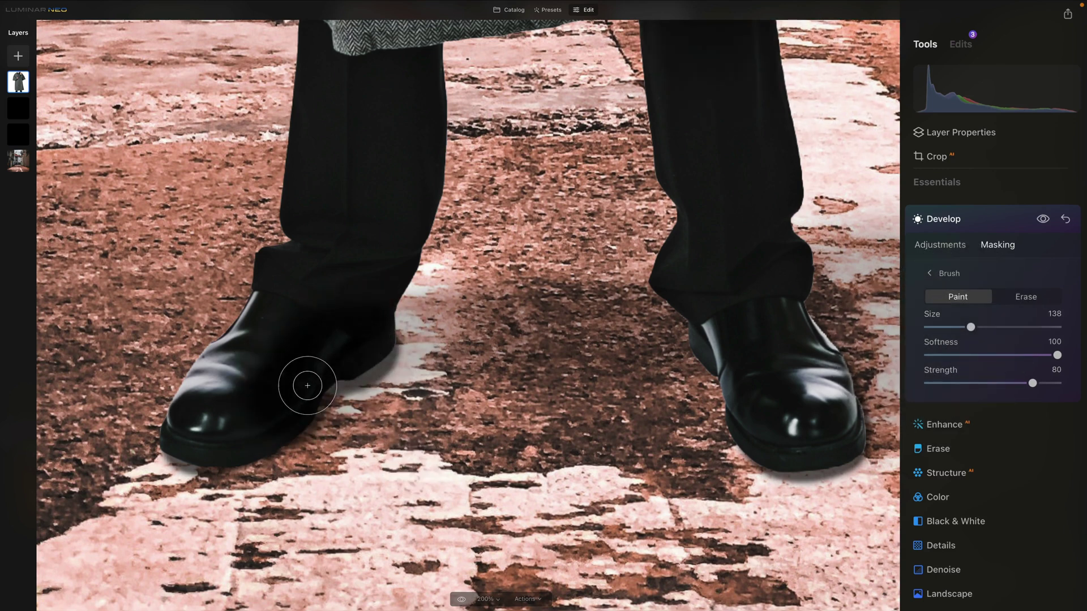
left_click_drag(304, 383, 228, 442)
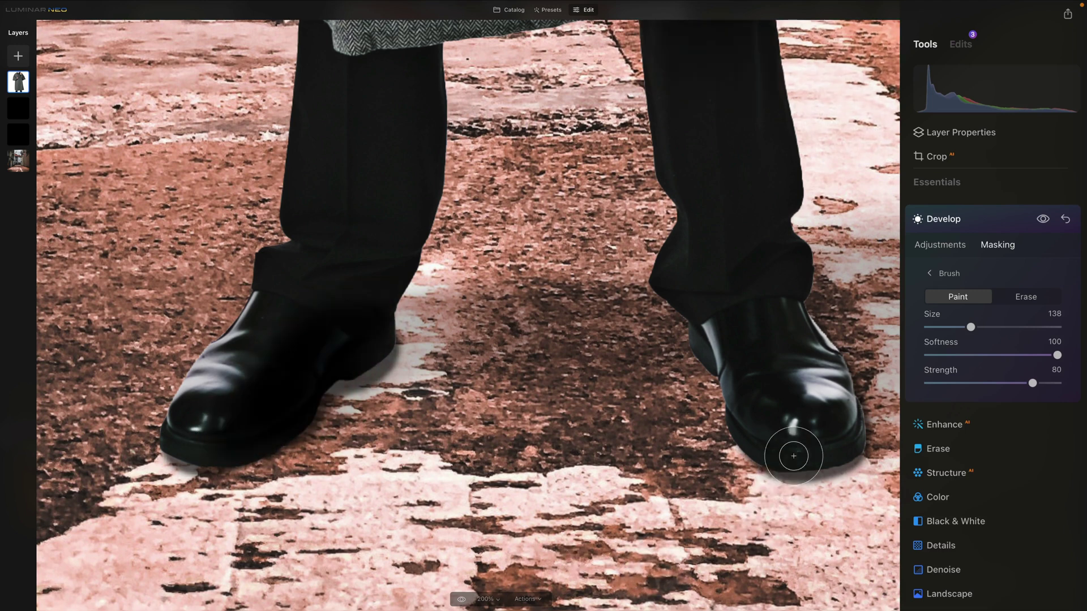
Step: Darken the right-hand shoe, and shade the right-hand edges of both trouser legs with the brush strength set to 30
mouse_move(784, 290)
left_mouse_down()
mouse_move(817, 411)
mouse_move(811, 333)
mouse_move(800, 432)
mouse_move(818, 359)
mouse_move(792, 329)
mouse_move(842, 383)
mouse_move(780, 282)
mouse_move(832, 390)
mouse_move(856, 480)
left_mouse_up()
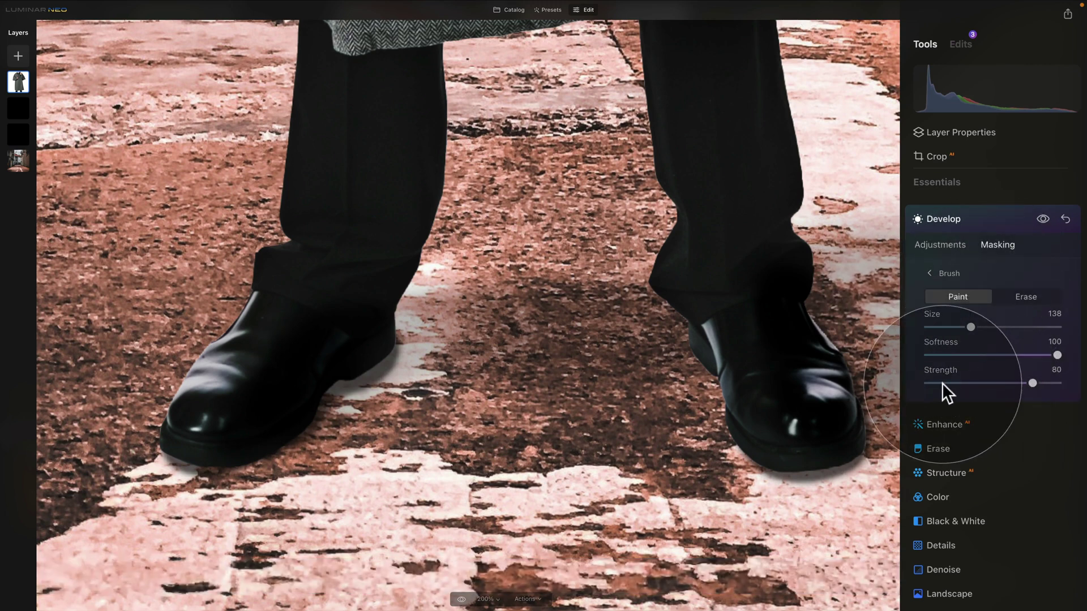
left_click(956, 383)
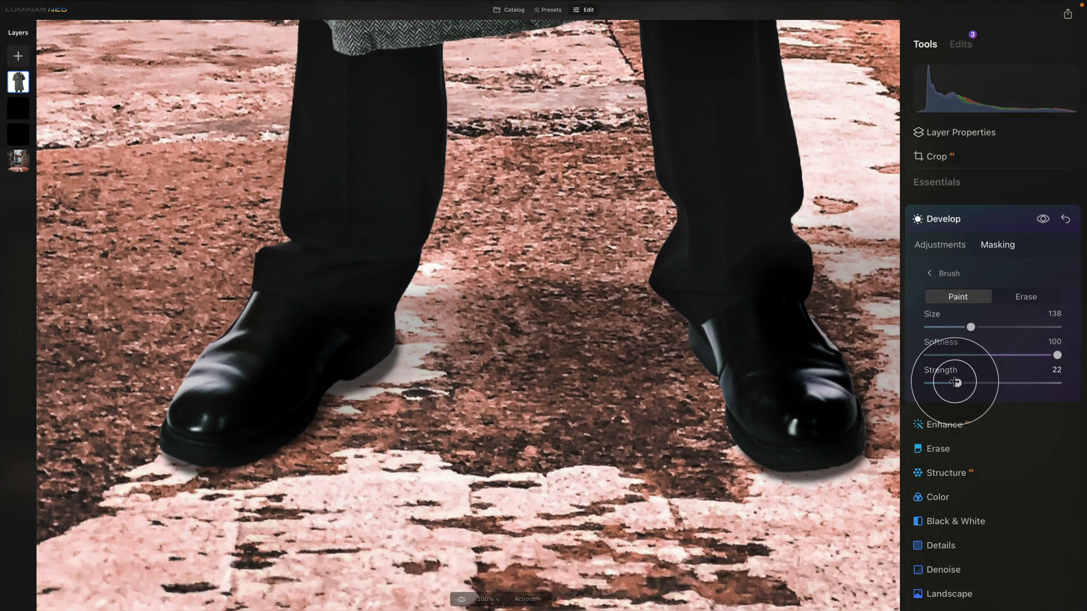
left_click_drag(955, 383, 967, 383)
left_click_drag(606, 205, 611, 301)
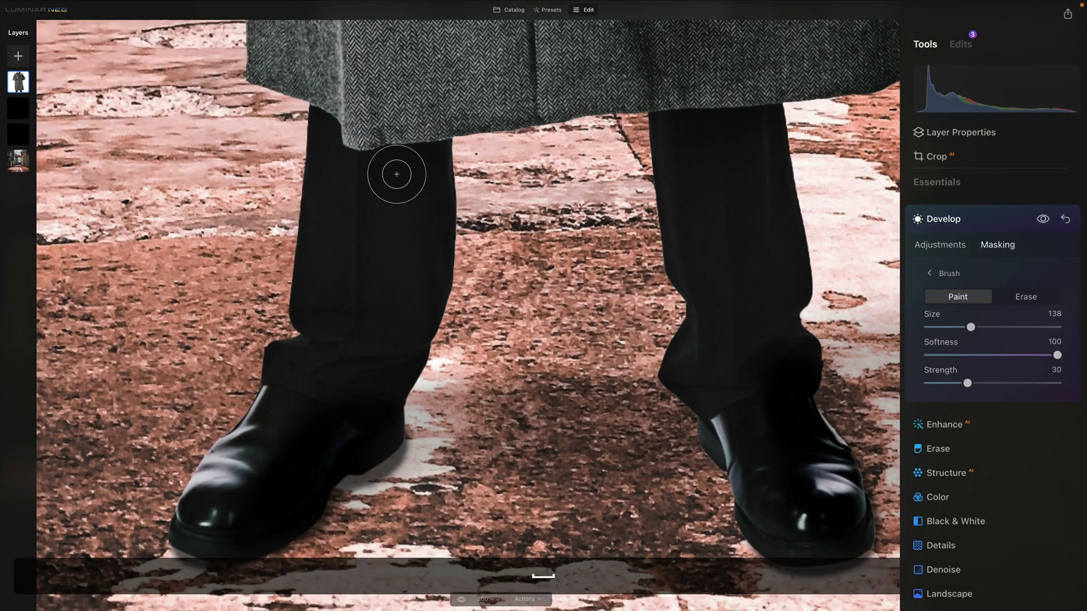
mouse_move(430, 187)
left_mouse_down()
mouse_move(423, 336)
mouse_move(436, 180)
mouse_move(418, 391)
mouse_move(473, 488)
left_mouse_up()
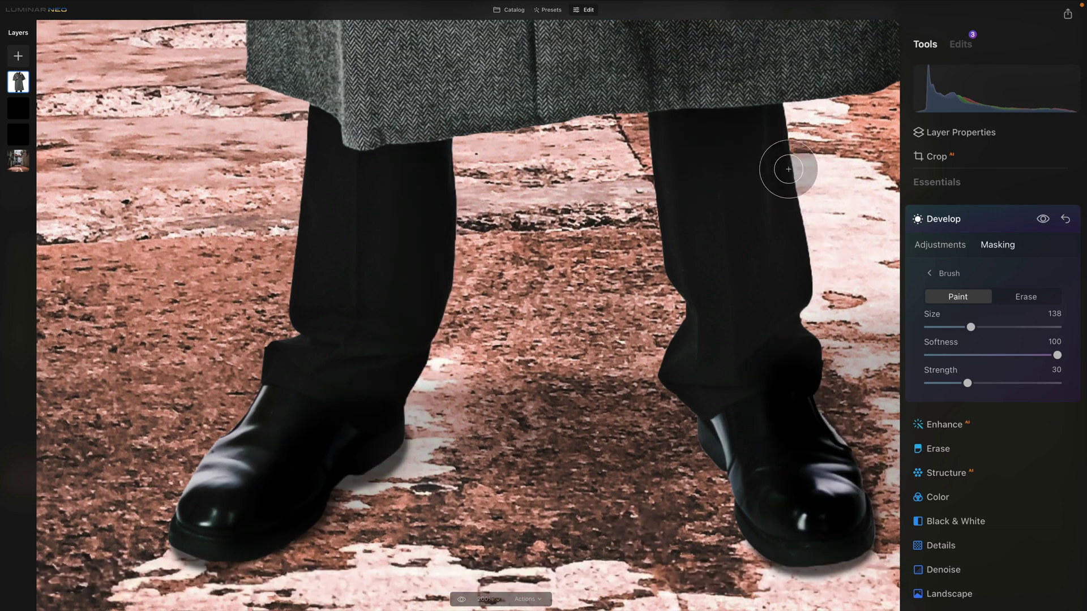
mouse_move(766, 116)
left_mouse_down()
mouse_move(796, 358)
mouse_move(761, 131)
mouse_move(790, 196)
left_mouse_up()
mouse_move(764, 144)
left_mouse_down()
mouse_move(784, 353)
mouse_move(748, 155)
mouse_move(791, 287)
left_mouse_up()
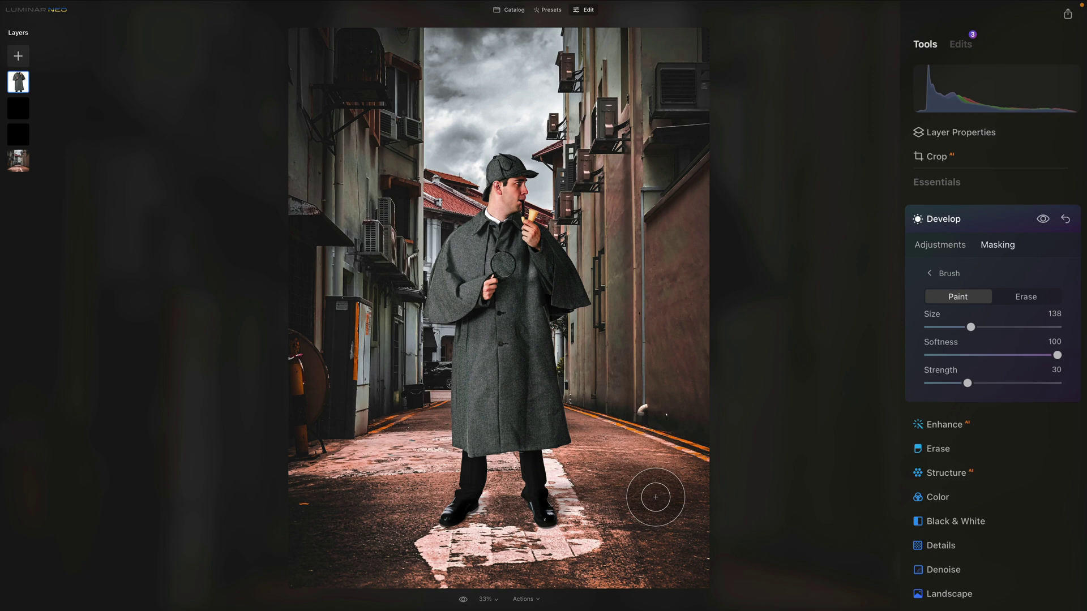
Step: Open the merged Sherlock street image, Merge Layers.jpeg, from the E11 - Shadows folder of the catalog
left_click(512, 15)
double_click(238, 271)
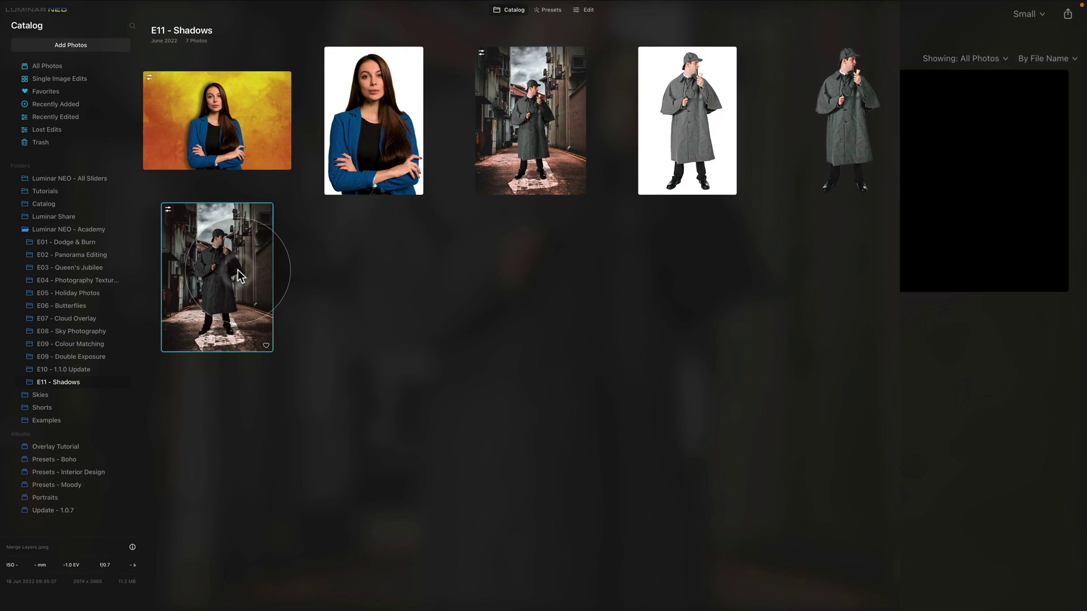